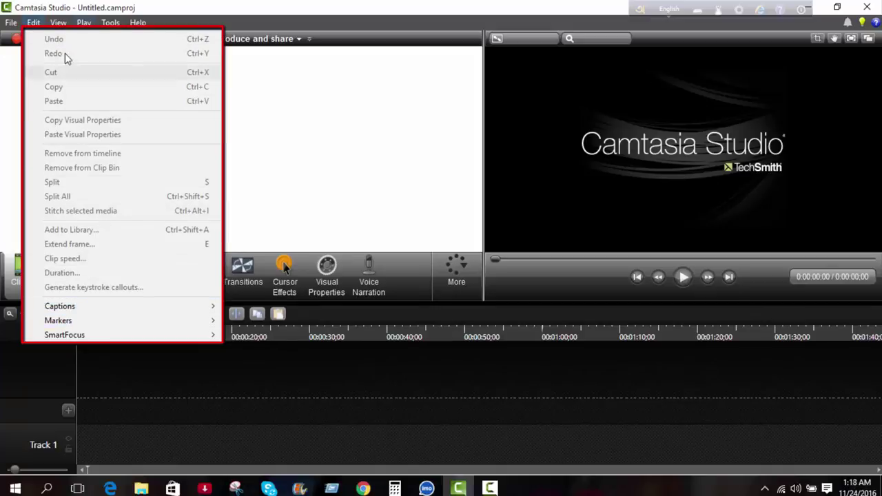
{"action": "left_click", "coordinate": [58, 25]}
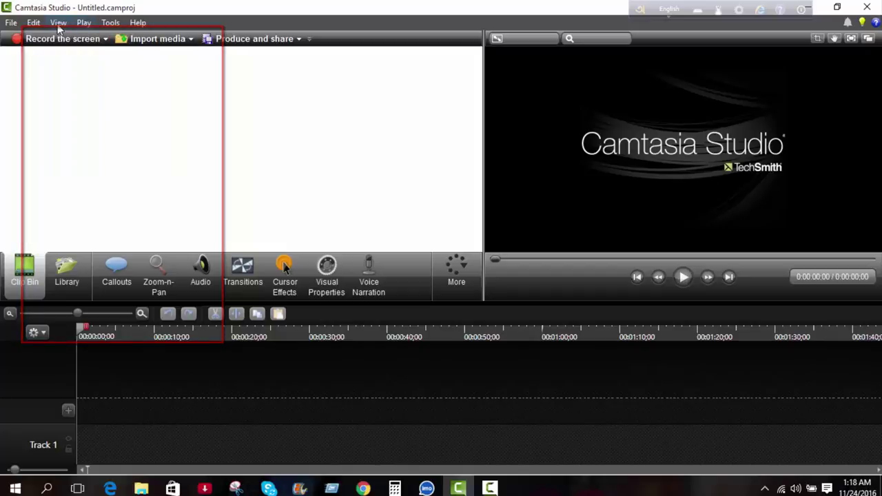
{"action": "left_click", "coordinate": [34, 23]}
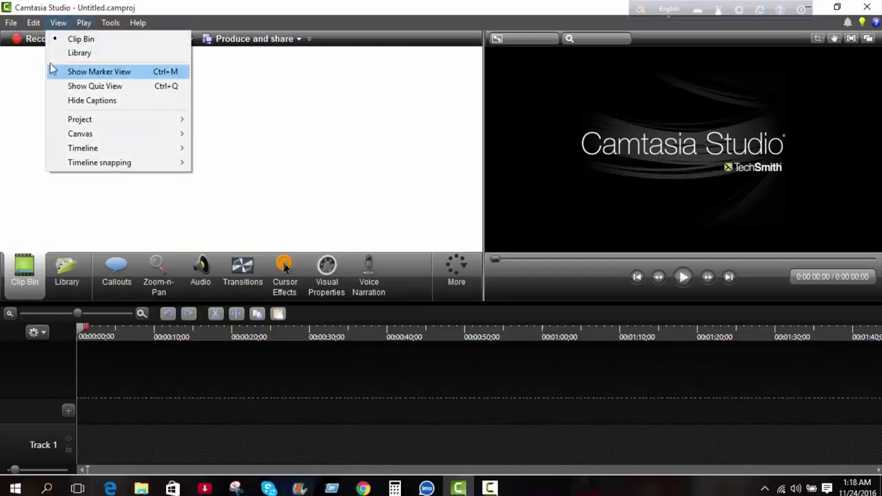
{"action": "left_click", "coordinate": [33, 23]}
{"action": "left_click", "coordinate": [58, 23]}
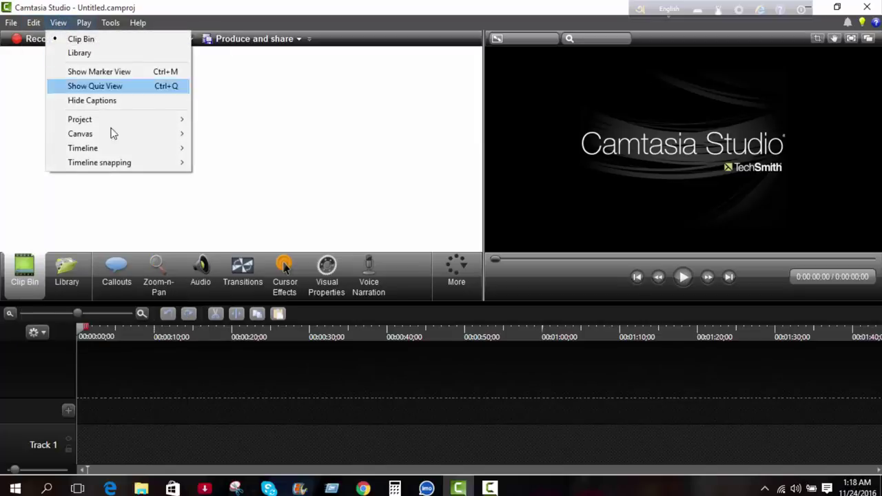
{"action": "left_click", "coordinate": [81, 39]}
{"action": "left_click", "coordinate": [116, 25]}
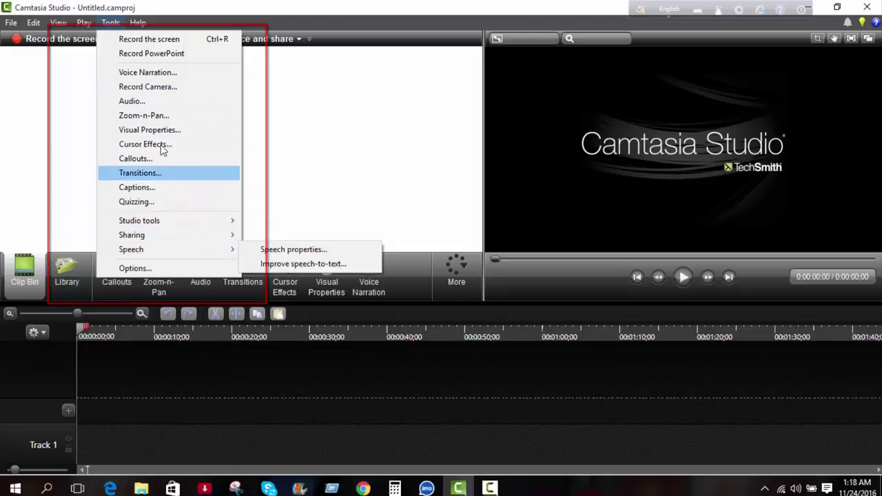
{"action": "left_click", "coordinate": [139, 24]}
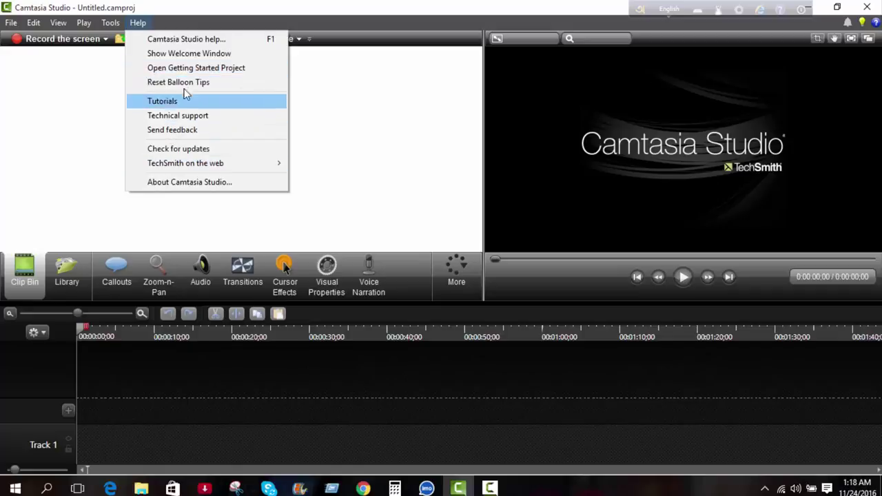
{"action": "left_click", "coordinate": [139, 24]}
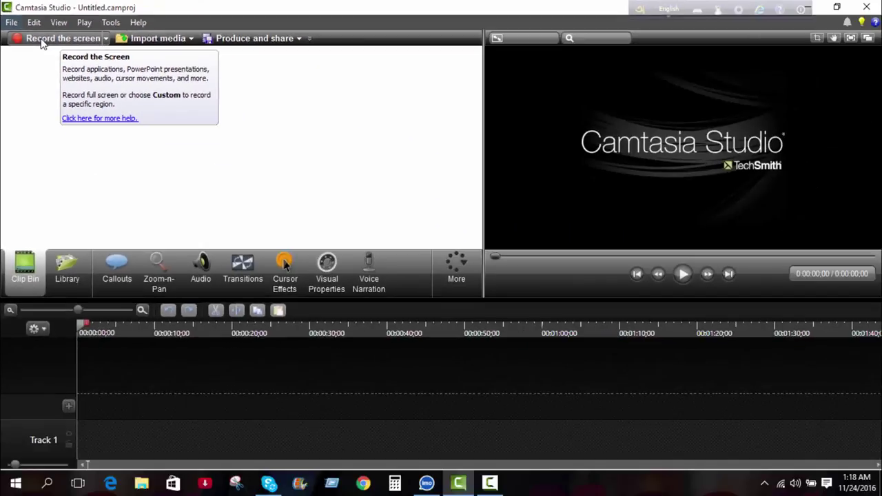
Show the running screen recorder's controls over the editor and minimize them again.
{"action": "left_click", "coordinate": [45, 40]}
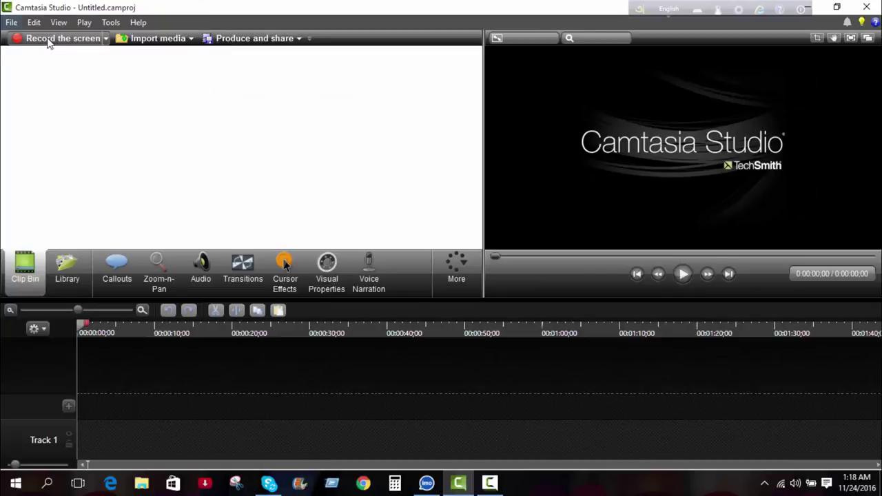
{"action": "left_click", "coordinate": [481, 484]}
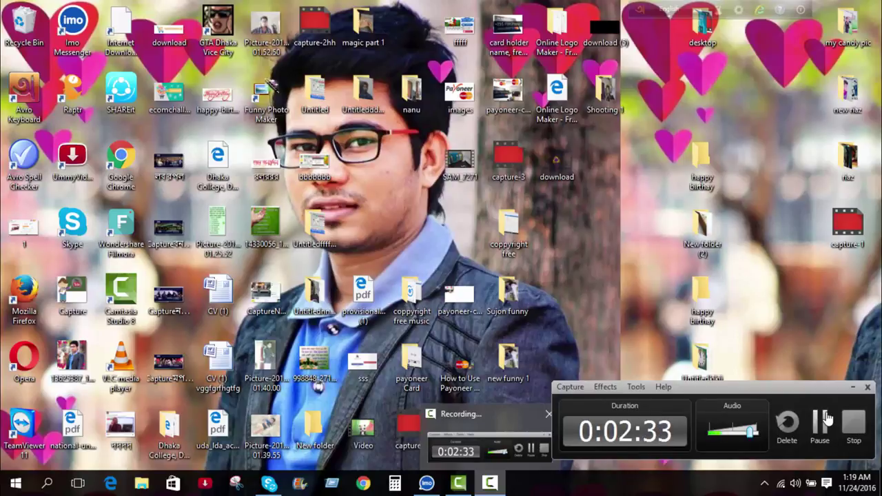
{"action": "left_click", "coordinate": [459, 483]}
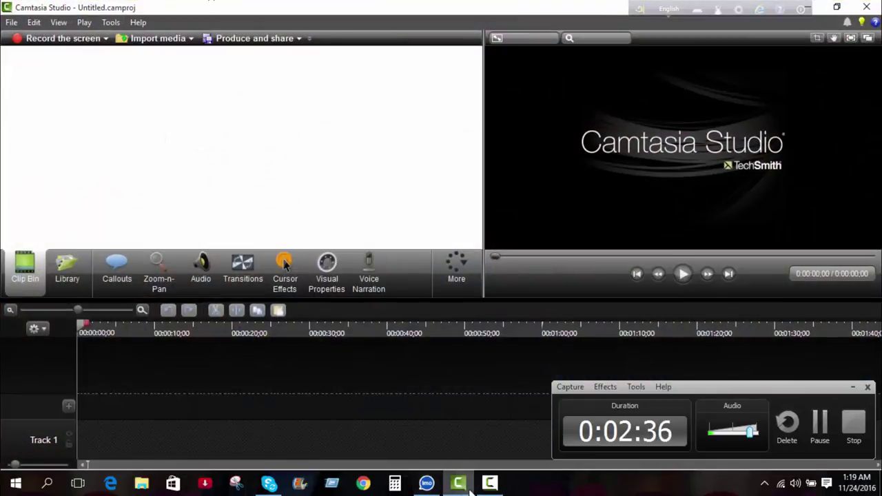
{"action": "left_click", "coordinate": [490, 484]}
{"action": "left_click", "coordinate": [492, 484]}
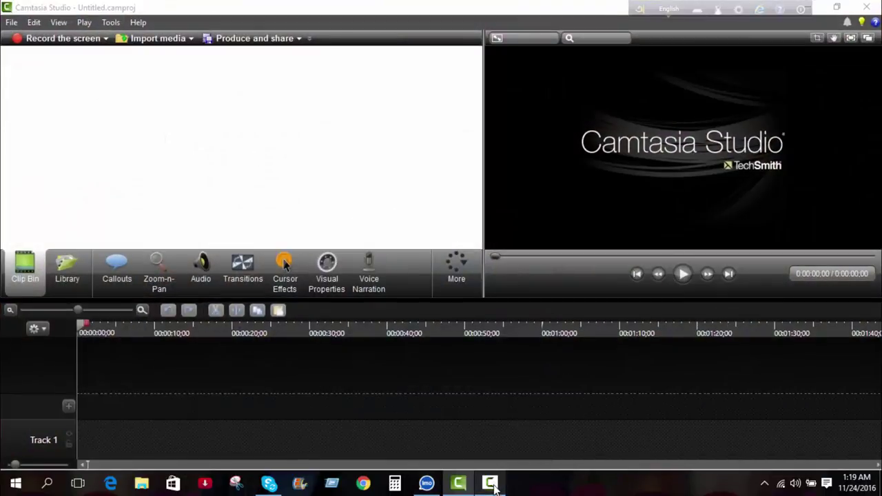
{"action": "left_click", "coordinate": [492, 484]}
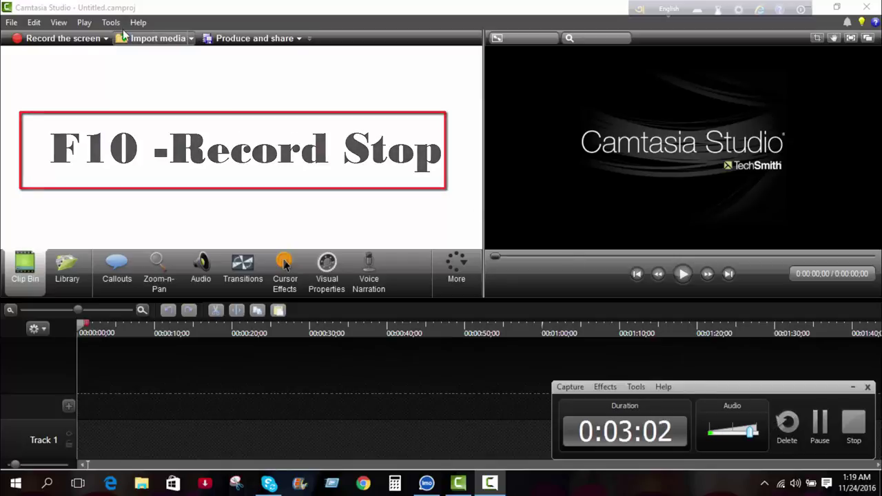
{"action": "left_click", "coordinate": [855, 388]}
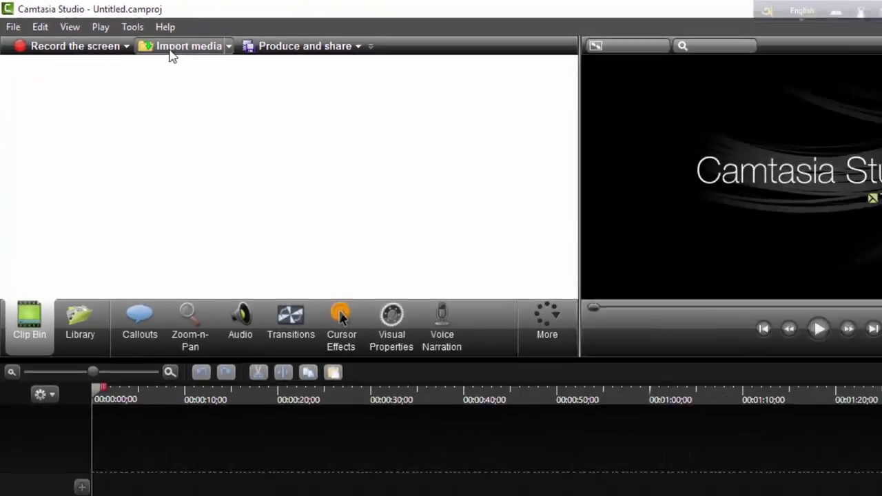
Import the video SAM_7323 from the Desktop folder New folder (2) into the Clip Bin.
{"action": "left_click", "coordinate": [170, 51]}
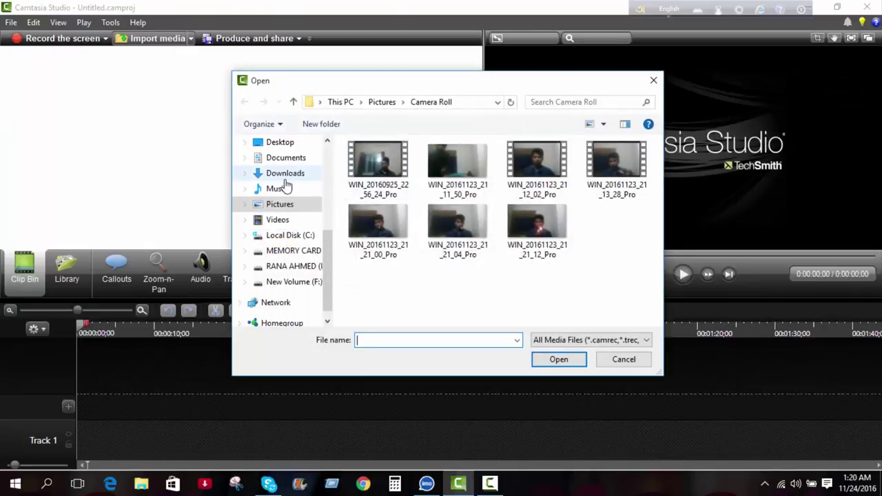
{"action": "scroll", "coordinate": [286, 186], "scroll_direction": "up", "scroll_amount": 1}
{"action": "left_click", "coordinate": [276, 184]}
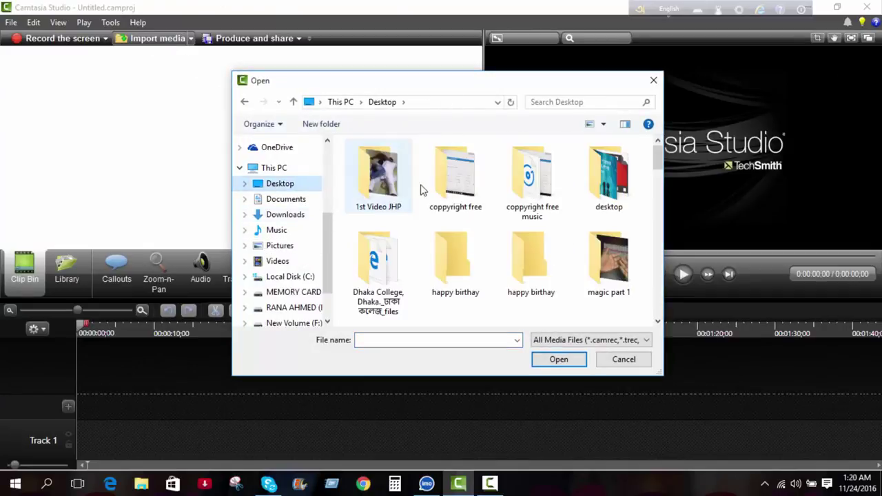
{"action": "scroll", "coordinate": [592, 180], "scroll_direction": "down", "scroll_amount": 2}
{"action": "scroll", "coordinate": [592, 179], "scroll_direction": "up", "scroll_amount": 1}
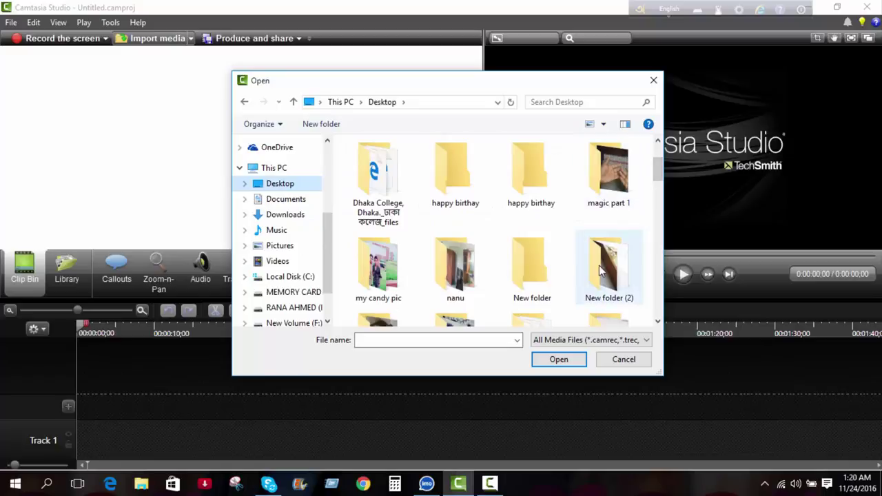
{"action": "scroll", "coordinate": [601, 263], "scroll_direction": "down", "scroll_amount": 1}
{"action": "left_click", "coordinate": [608, 200]}
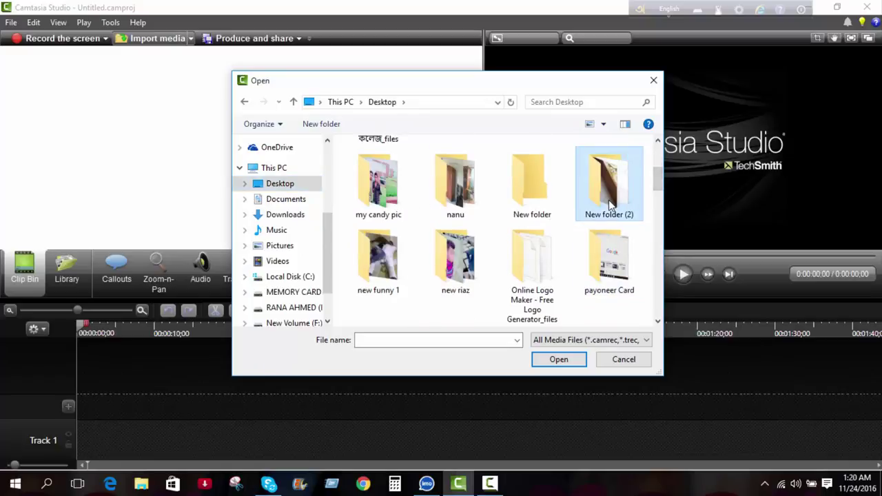
{"action": "double_click", "coordinate": [609, 200]}
{"action": "scroll", "coordinate": [479, 215], "scroll_direction": "down", "scroll_amount": 1}
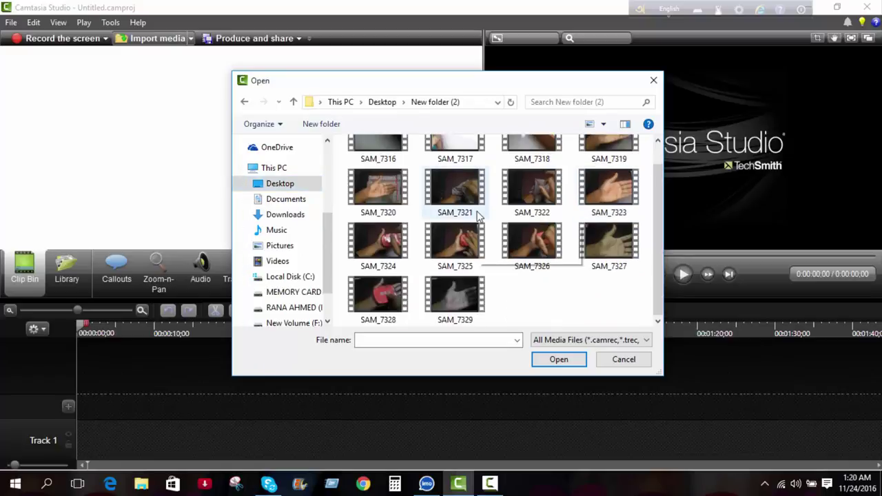
{"action": "left_click", "coordinate": [602, 214]}
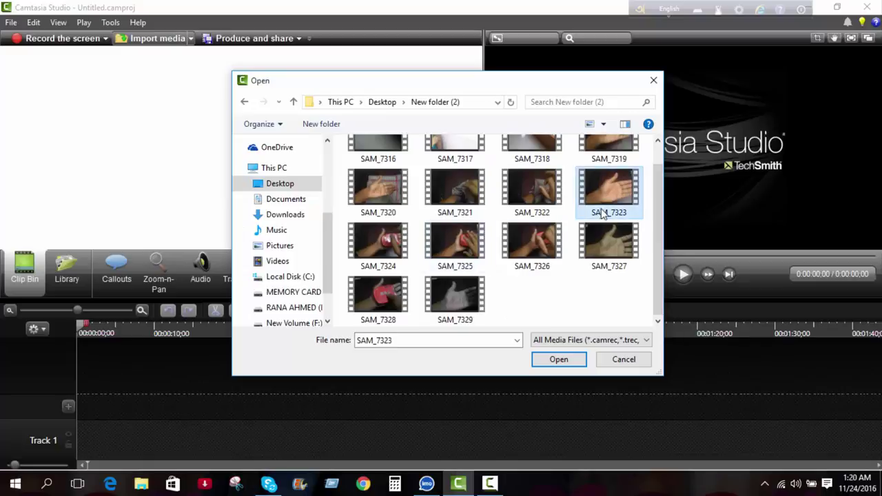
{"action": "left_click", "coordinate": [573, 358]}
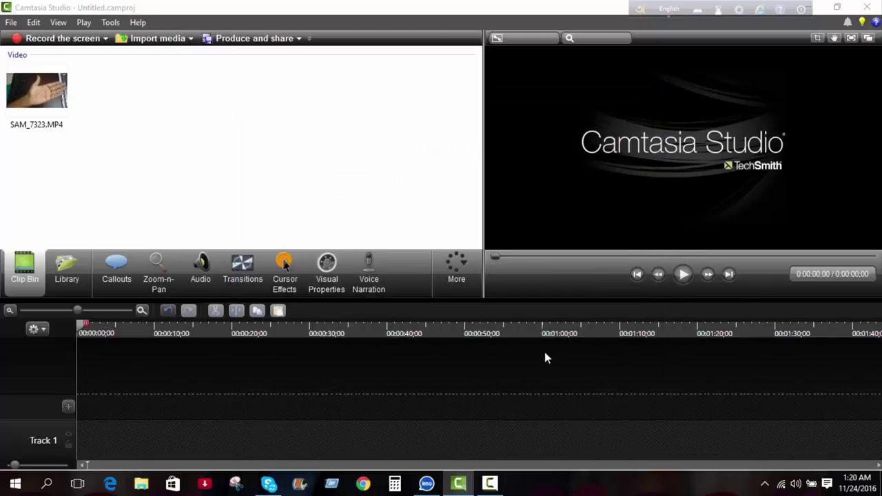
Import the video SAM_7320 from New folder (2) into the Clip Bin.
{"action": "left_click", "coordinate": [158, 39]}
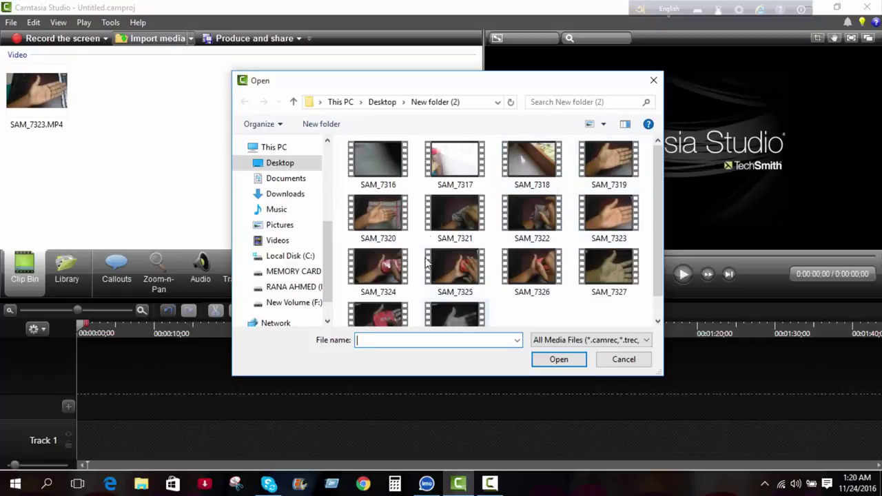
{"action": "left_click", "coordinate": [367, 211]}
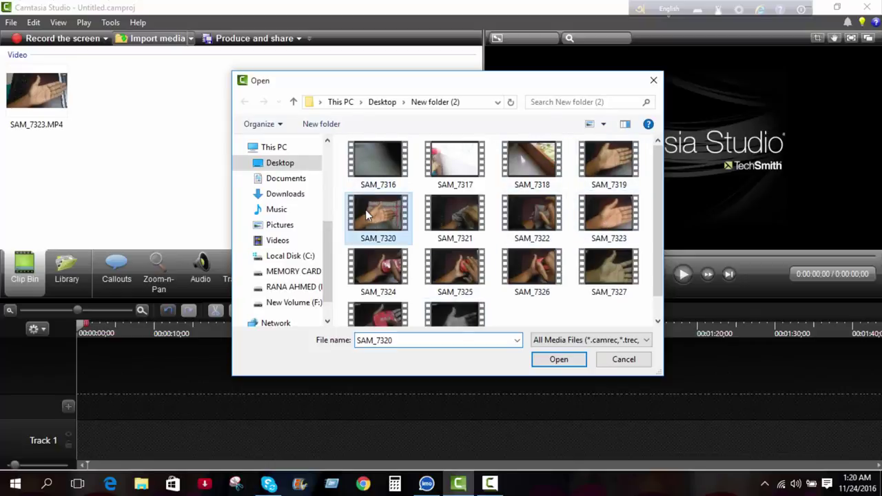
{"action": "left_click", "coordinate": [559, 359]}
Place SAM_7320.MP4 at the start of Track 1 and add two empty tracks above it.
{"action": "left_click", "coordinate": [41, 85]}
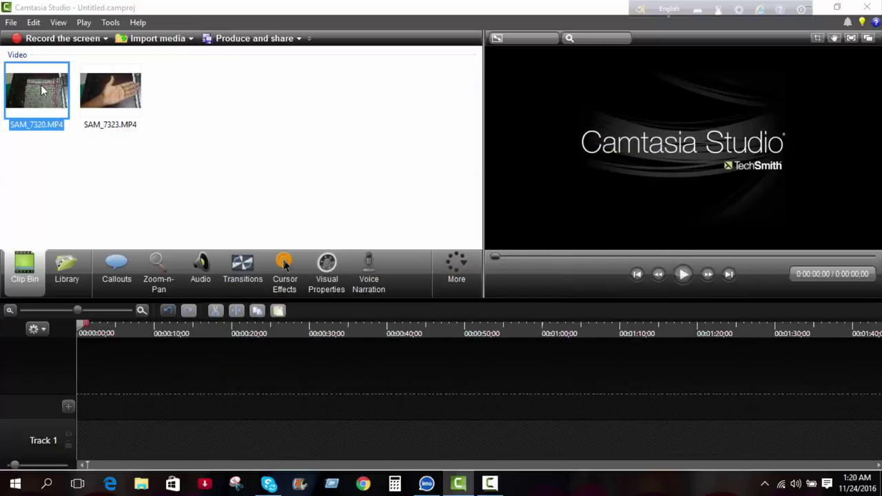
{"action": "left_click_drag", "start_coordinate": [41, 84], "coordinate": [84, 439]}
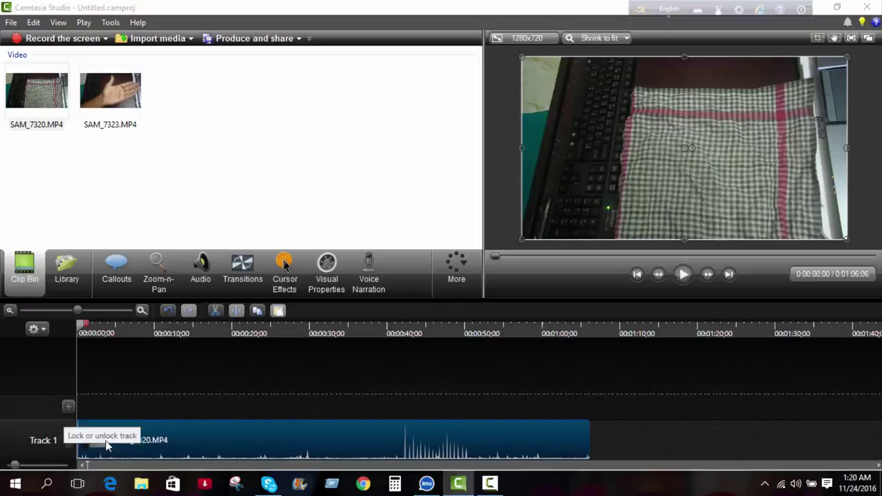
{"action": "left_click", "coordinate": [69, 407]}
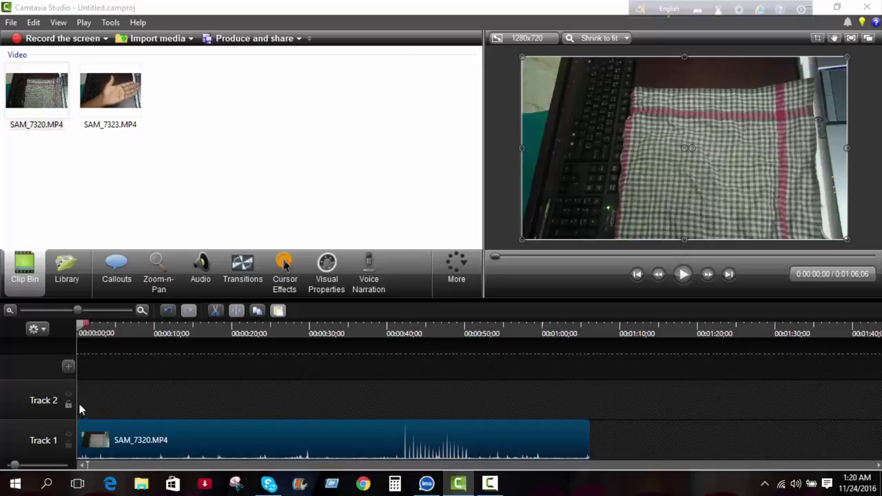
{"action": "left_click", "coordinate": [68, 366]}
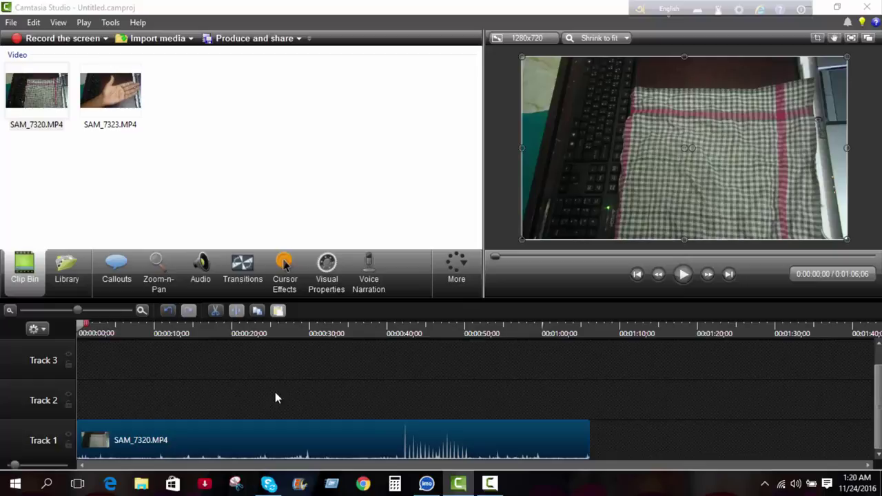
{"action": "scroll", "coordinate": [275, 398], "scroll_direction": "up", "scroll_amount": 1}
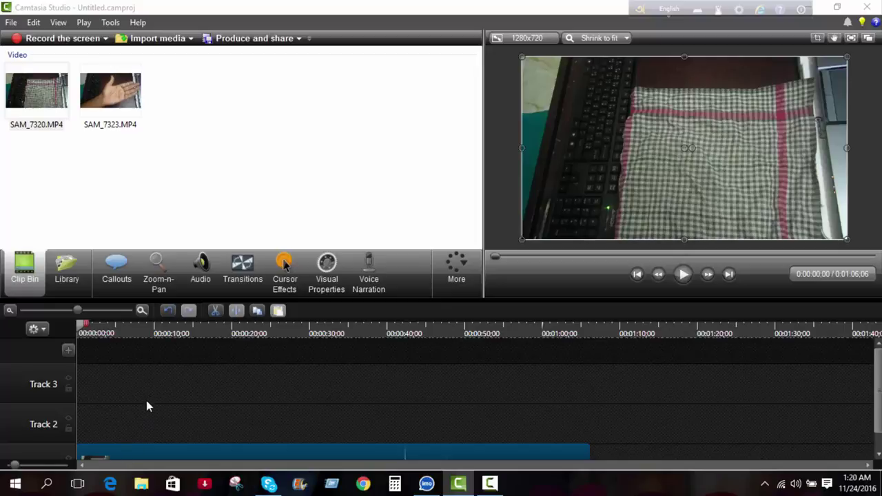
{"action": "scroll", "coordinate": [154, 382], "scroll_direction": "down", "scroll_amount": 1}
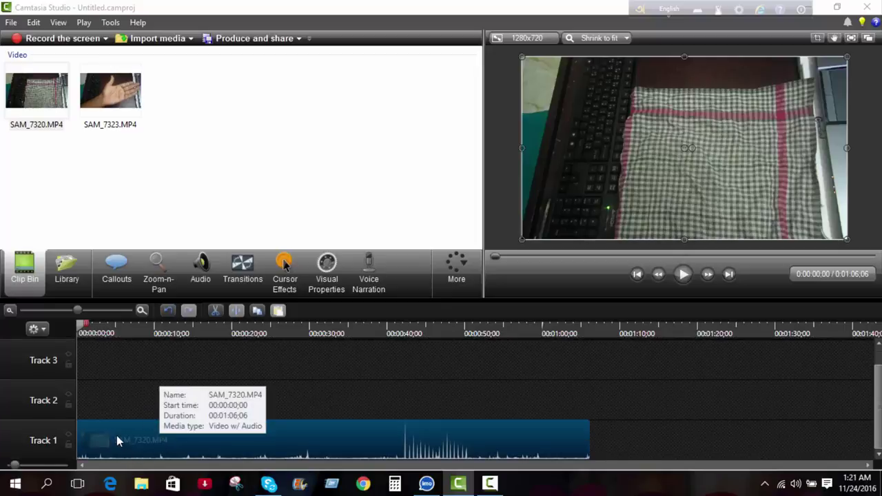
{"action": "mouse_move", "coordinate": [116, 435]}
{"action": "left_mouse_down"}
{"action": "mouse_move", "coordinate": [140, 441]}
{"action": "mouse_move", "coordinate": [118, 440]}
{"action": "left_mouse_up"}
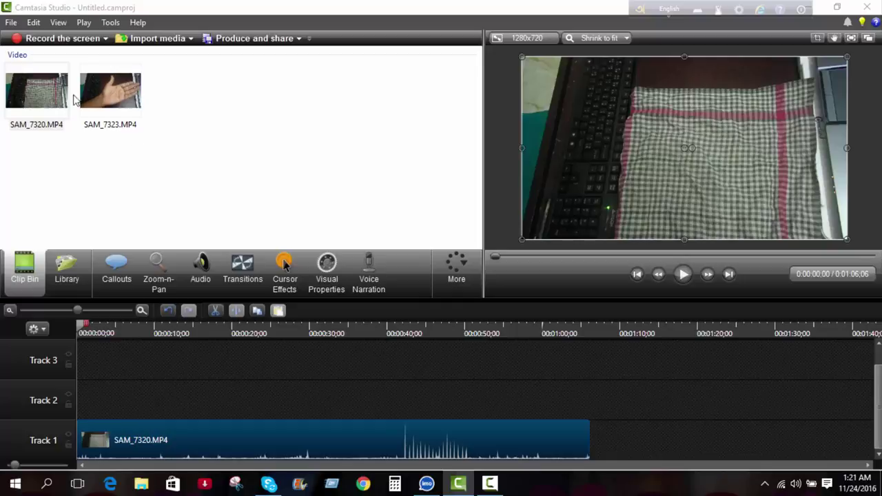
Place SAM_7323.MP4 at the start of Track 2 and shrink it into the upper-right corner of the video canvas.
{"action": "left_click_drag", "start_coordinate": [110, 90], "coordinate": [122, 355]}
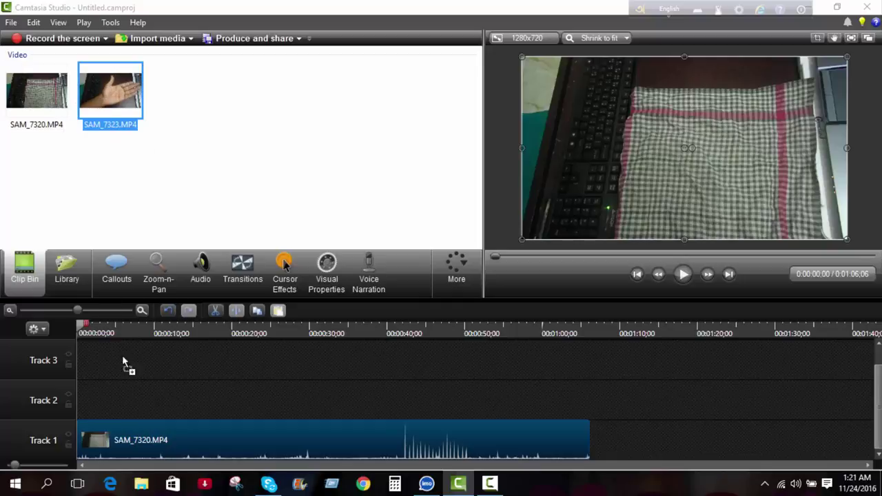
{"action": "mouse_move", "coordinate": [117, 394]}
{"action": "left_mouse_down"}
{"action": "mouse_move", "coordinate": [114, 386]}
{"action": "mouse_move", "coordinate": [118, 395]}
{"action": "left_mouse_up"}
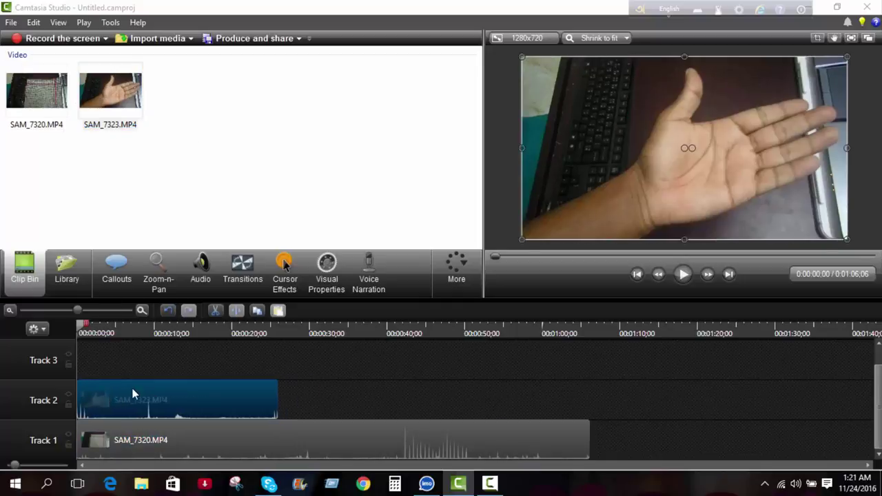
{"action": "left_click_drag", "start_coordinate": [524, 249], "coordinate": [747, 125]}
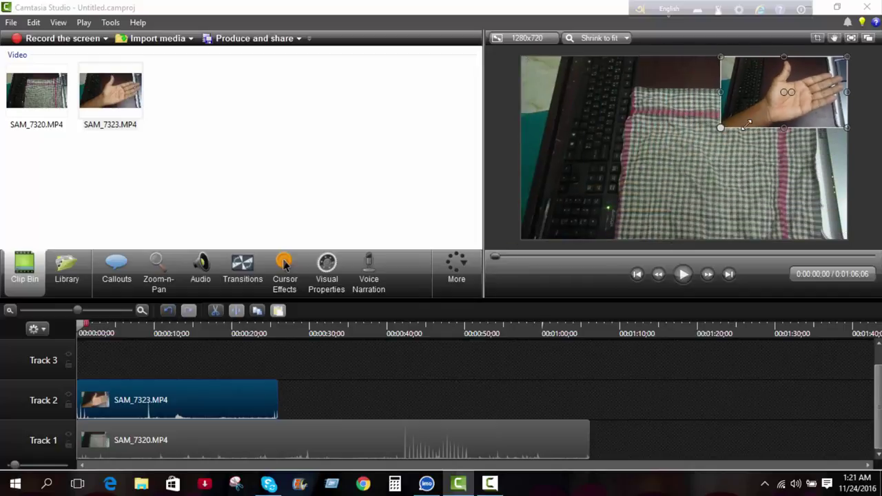
Preview the picture-in-picture of the Track 1 and Track 2 clips with short playbacks, pausing after each.
{"action": "left_click", "coordinate": [683, 275]}
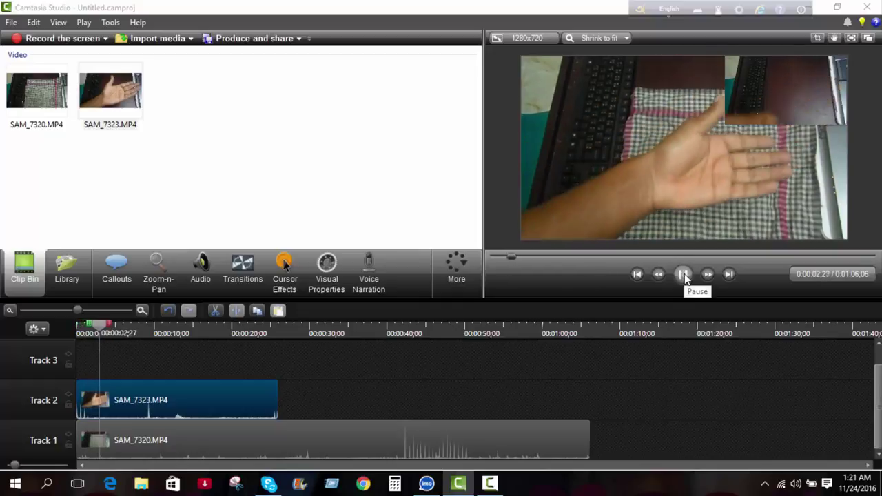
{"action": "left_click", "coordinate": [684, 275]}
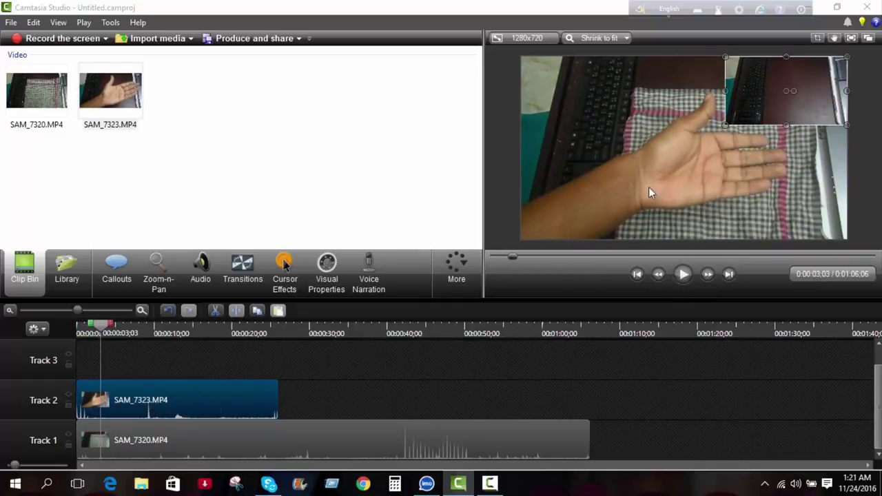
{"action": "left_click_drag", "start_coordinate": [171, 390], "coordinate": [115, 442]}
{"action": "mouse_move", "coordinate": [123, 395]}
{"action": "left_mouse_down"}
{"action": "mouse_move", "coordinate": [666, 409]}
{"action": "mouse_move", "coordinate": [655, 402]}
{"action": "mouse_move", "coordinate": [650, 425]}
{"action": "mouse_move", "coordinate": [628, 430]}
{"action": "mouse_move", "coordinate": [629, 404]}
{"action": "mouse_move", "coordinate": [308, 402]}
{"action": "mouse_move", "coordinate": [115, 388]}
{"action": "left_mouse_up"}
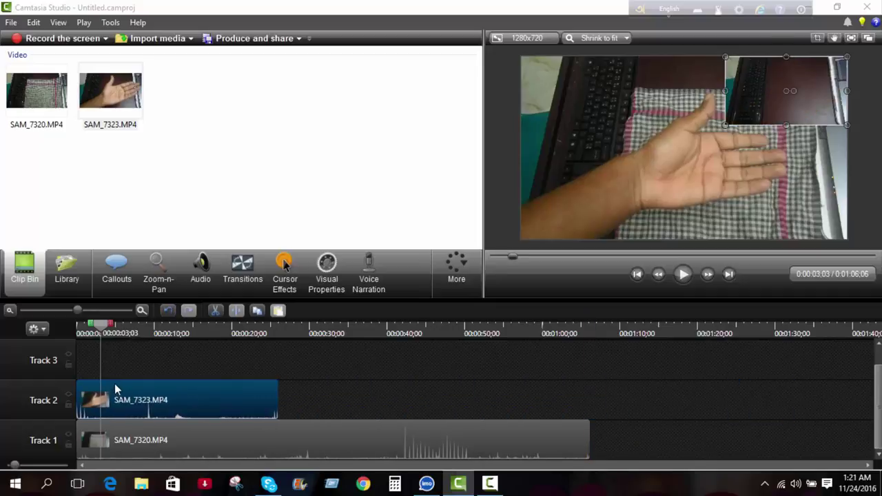
{"action": "left_click", "coordinate": [683, 274]}
{"action": "left_click", "coordinate": [683, 274]}
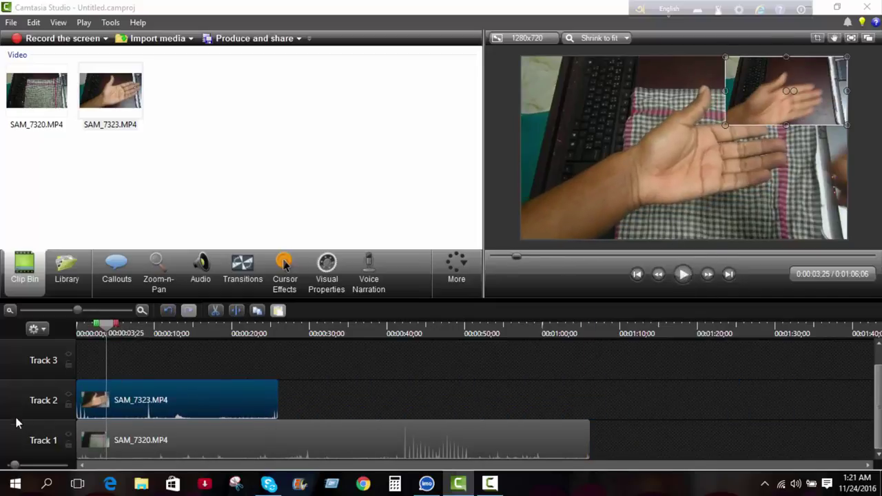
Delete SAM_7323.MP4 from Track 2 and return the playhead to the start of the timeline.
{"action": "mouse_move", "coordinate": [152, 403]}
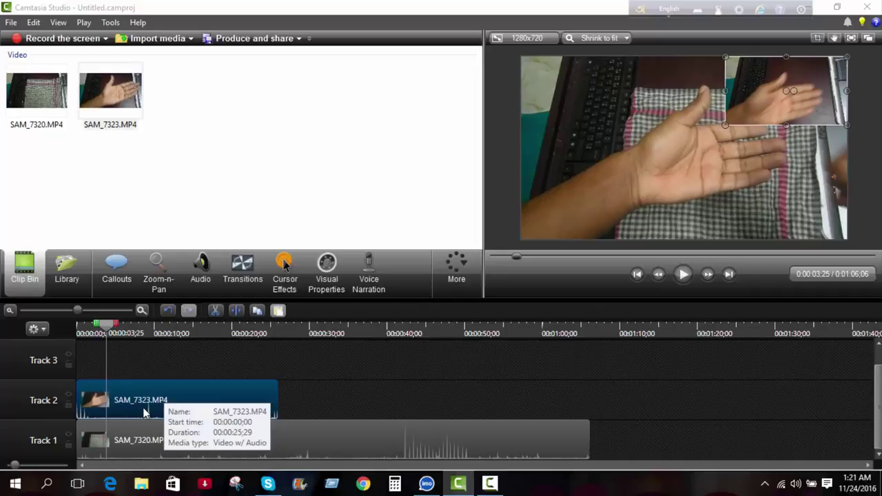
{"action": "right_click", "coordinate": [217, 390]}
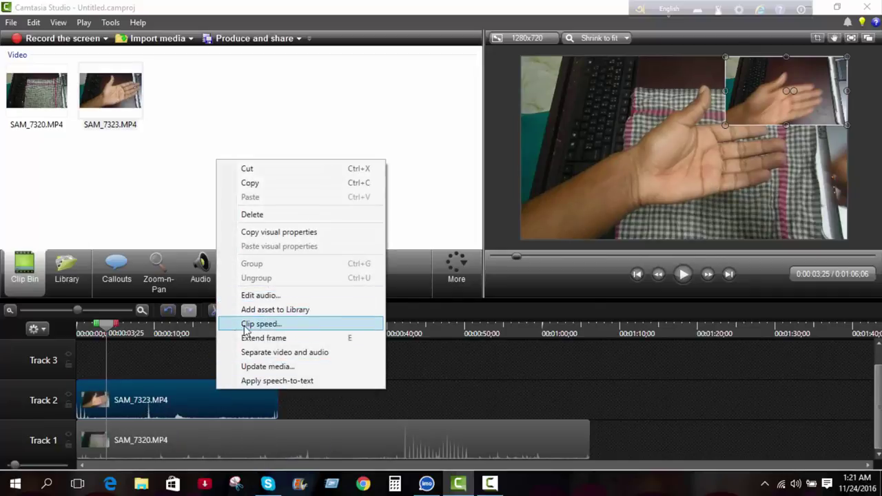
{"action": "left_click", "coordinate": [178, 398]}
{"action": "right_click", "coordinate": [177, 400]}
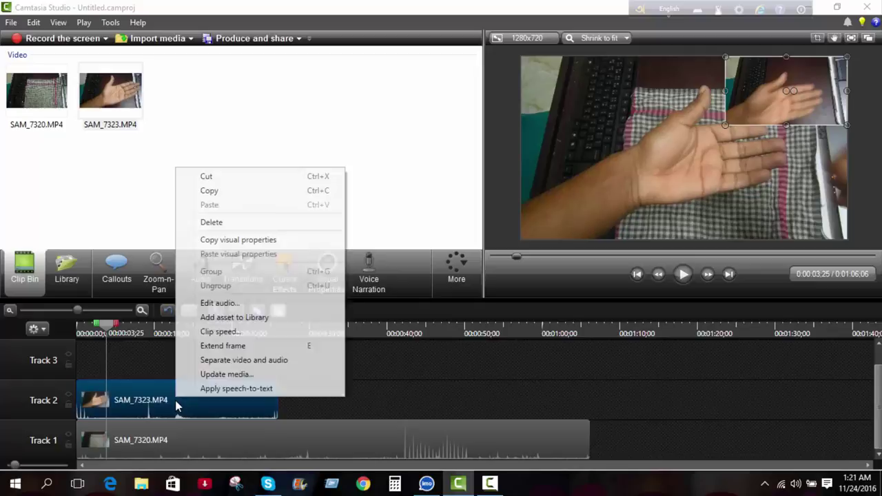
{"action": "left_click", "coordinate": [226, 224]}
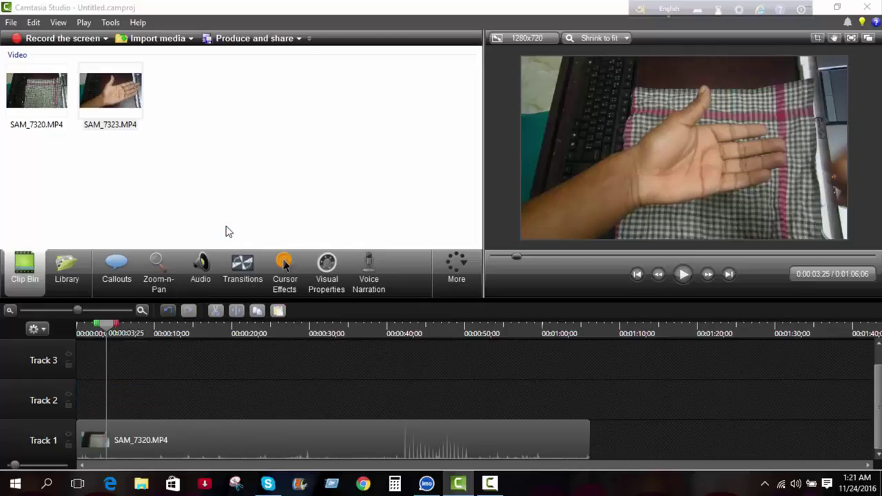
{"action": "left_click_drag", "start_coordinate": [115, 330], "coordinate": [75, 333]}
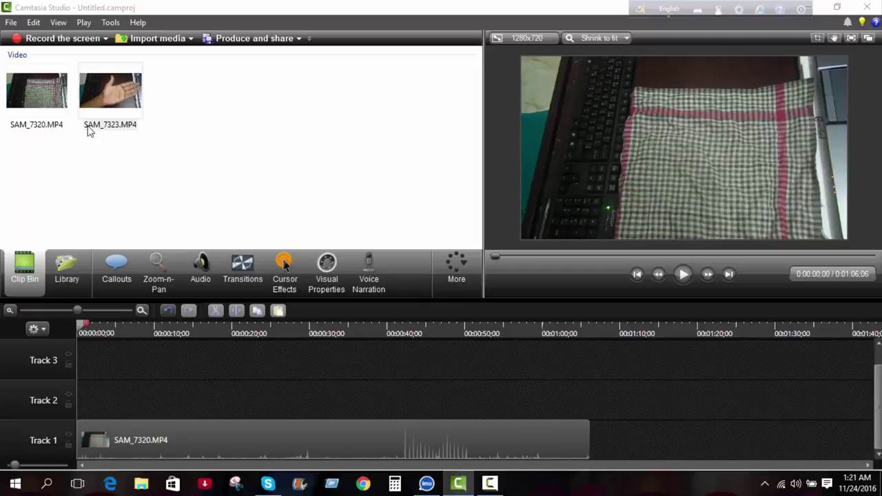
Open audio editing for SAM_7320.MP4 on Track 1 and play a short stretch of it, pausing shortly after.
{"action": "left_click", "coordinate": [88, 445]}
{"action": "right_click", "coordinate": [110, 442]}
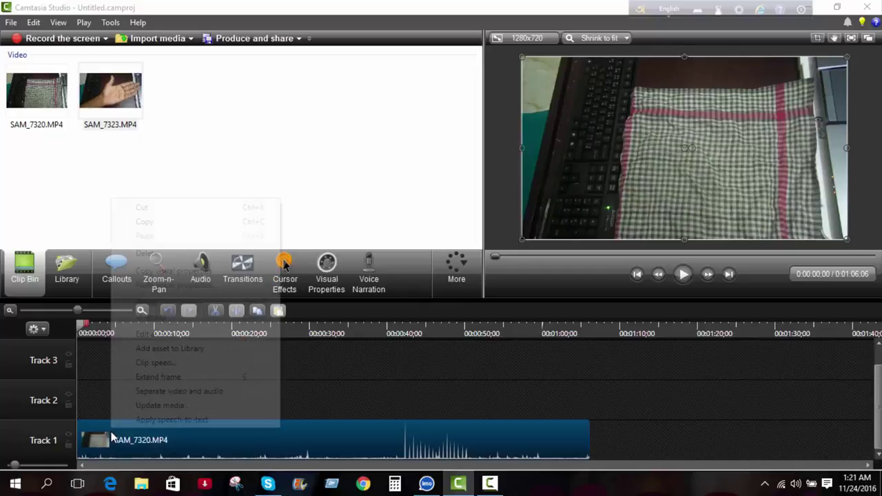
{"action": "left_click", "coordinate": [146, 334]}
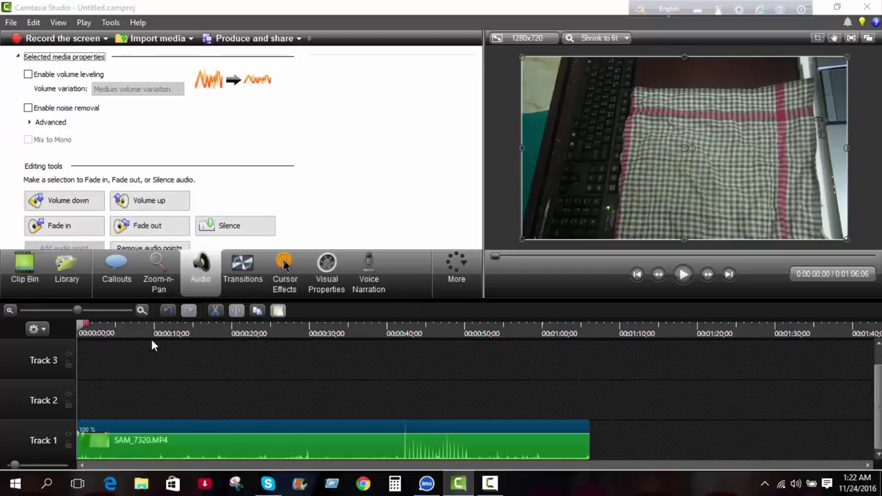
{"action": "left_click", "coordinate": [142, 402]}
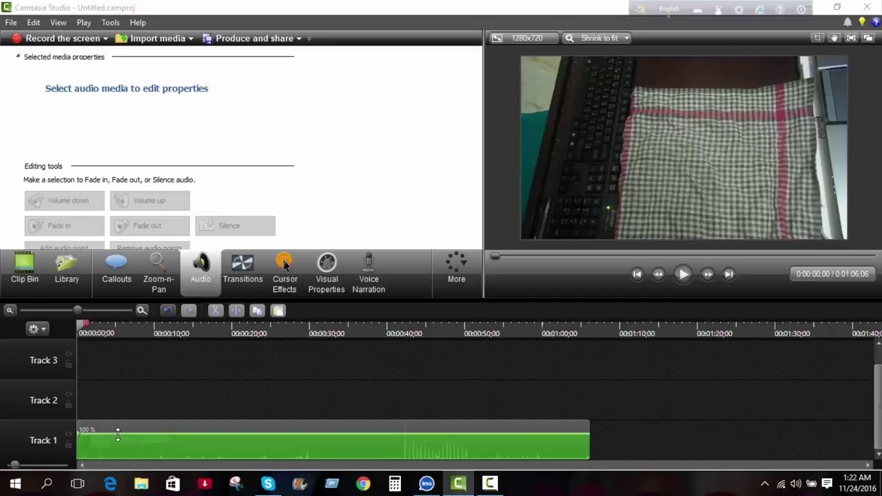
{"action": "left_click", "coordinate": [683, 275]}
{"action": "left_click", "coordinate": [683, 275]}
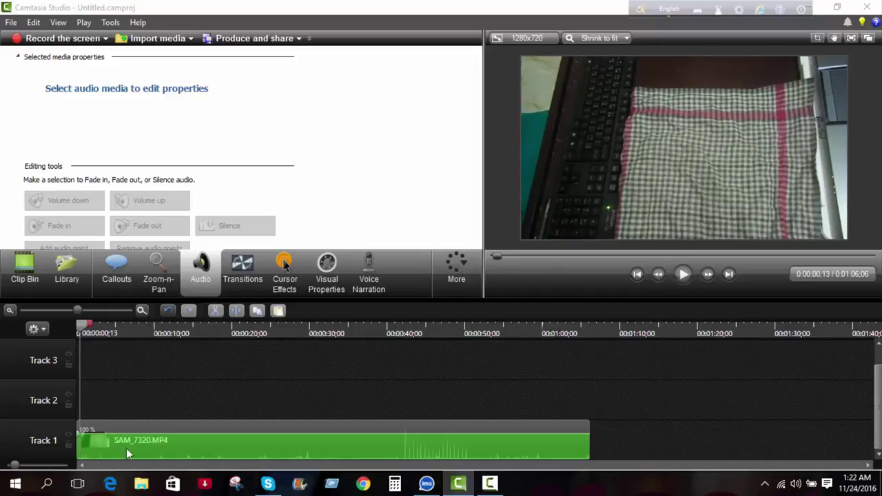
Lower the audio level of SAM_7320.MP4 on Track 1 partway below 100 %.
{"action": "right_click", "coordinate": [95, 436]}
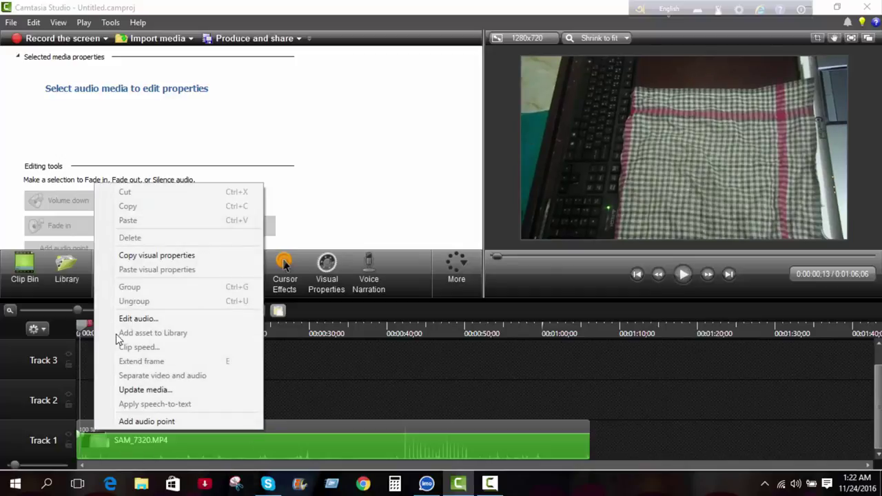
{"action": "left_click", "coordinate": [123, 331]}
{"action": "right_click", "coordinate": [116, 432]}
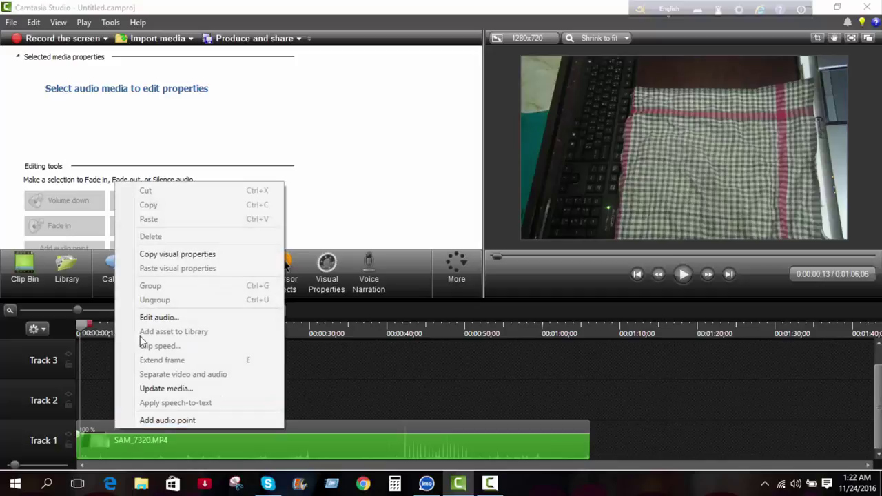
{"action": "left_click", "coordinate": [152, 318]}
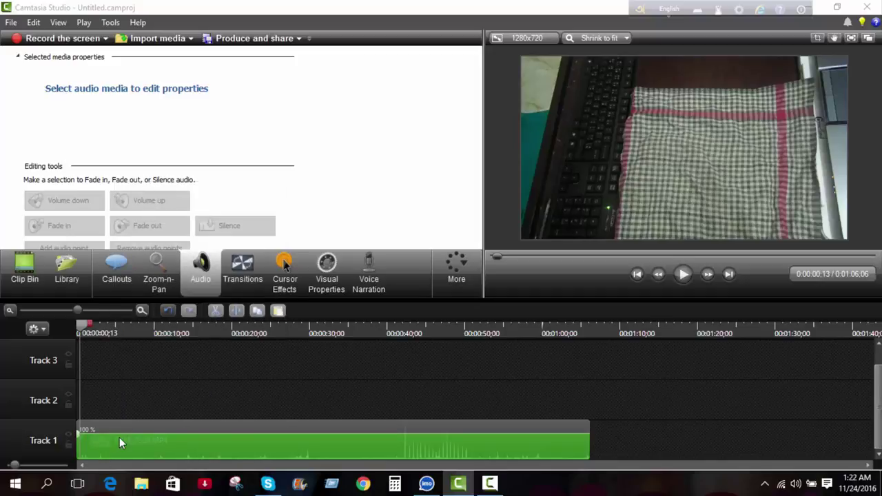
{"action": "mouse_move", "coordinate": [115, 432]}
{"action": "left_mouse_down"}
{"action": "mouse_move", "coordinate": [110, 468]}
{"action": "mouse_move", "coordinate": [122, 418]}
{"action": "mouse_move", "coordinate": [130, 432]}
{"action": "left_mouse_up"}
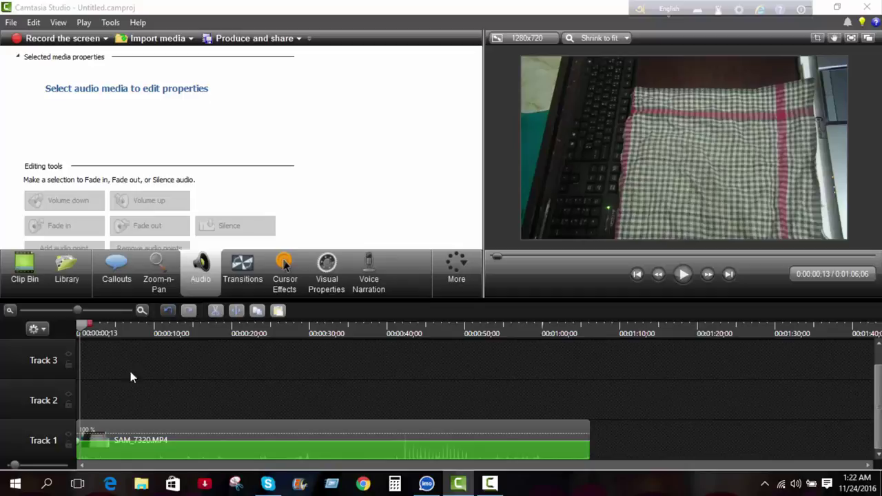
Import 9th_Symphony_Finale_by_Beethoven from the Desktop folder coppyright free music into the Clip Bin.
{"action": "left_click", "coordinate": [152, 38]}
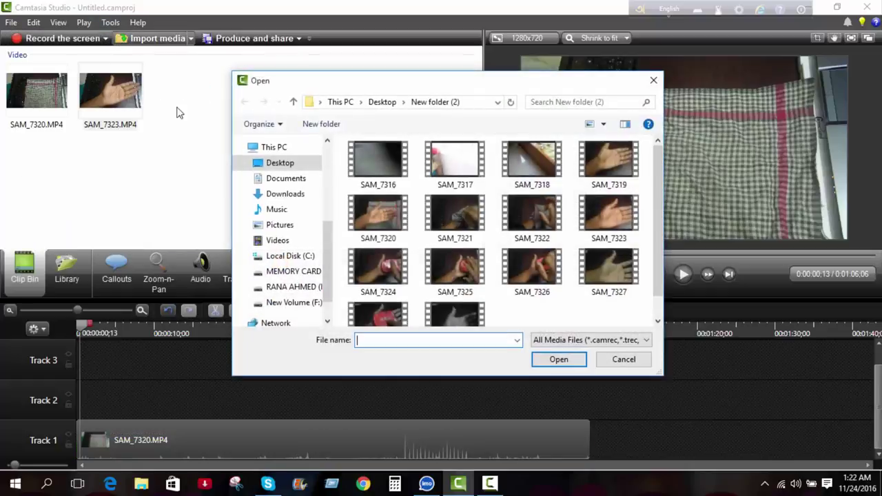
{"action": "left_click", "coordinate": [653, 80]}
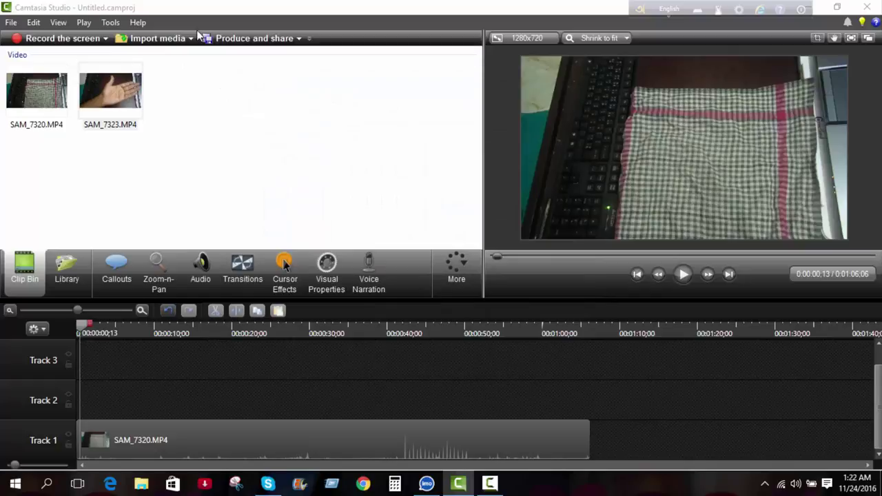
{"action": "left_click", "coordinate": [163, 40]}
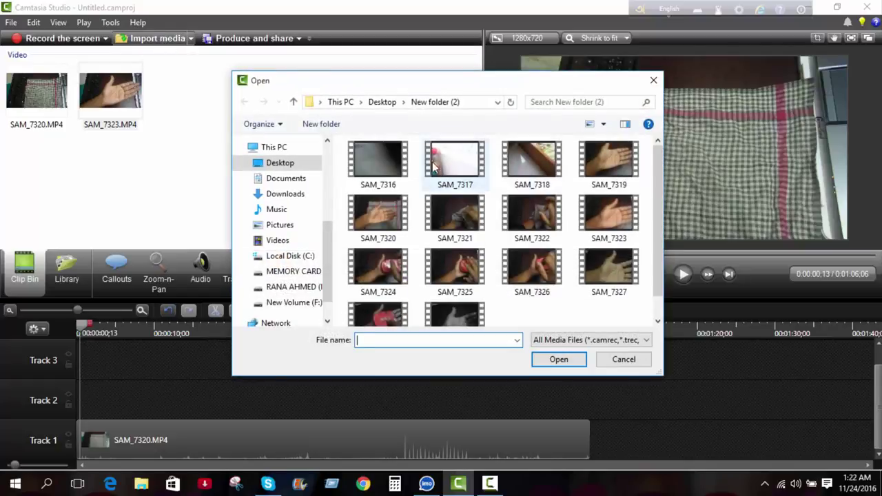
{"action": "scroll", "coordinate": [442, 228], "scroll_direction": "down", "scroll_amount": 1}
{"action": "left_click", "coordinate": [280, 163]}
{"action": "scroll", "coordinate": [443, 158], "scroll_direction": "down", "scroll_amount": 2}
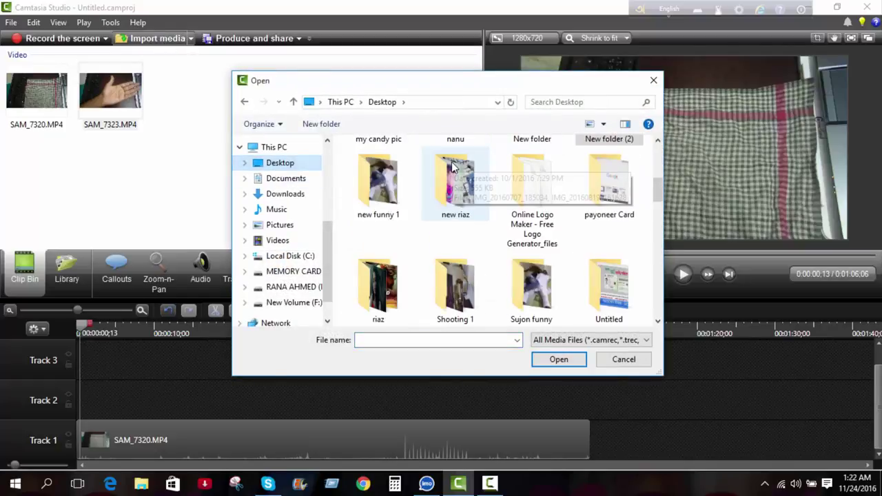
{"action": "scroll", "coordinate": [567, 237], "scroll_direction": "up", "scroll_amount": 3}
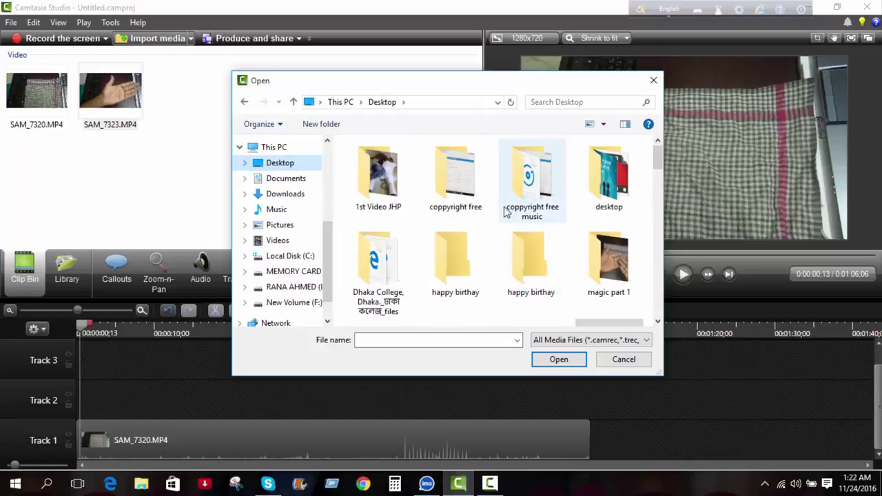
{"action": "double_click", "coordinate": [523, 191]}
{"action": "left_click", "coordinate": [381, 178]}
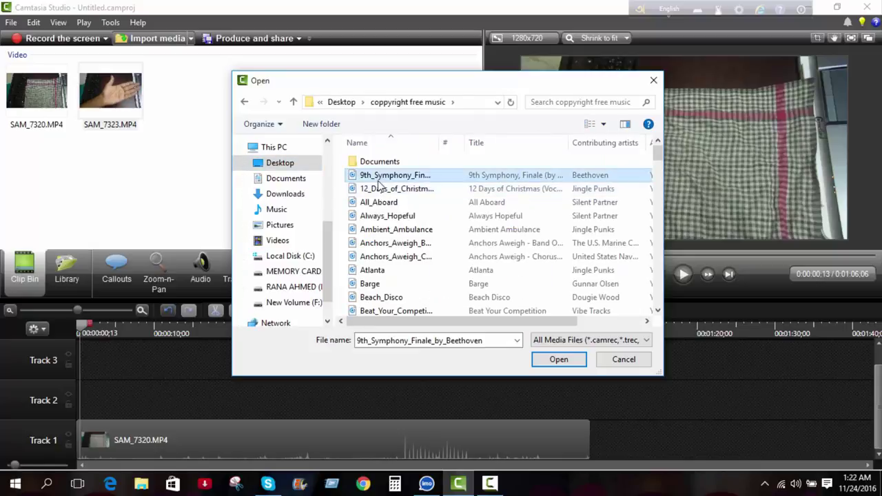
{"action": "left_click", "coordinate": [559, 359]}
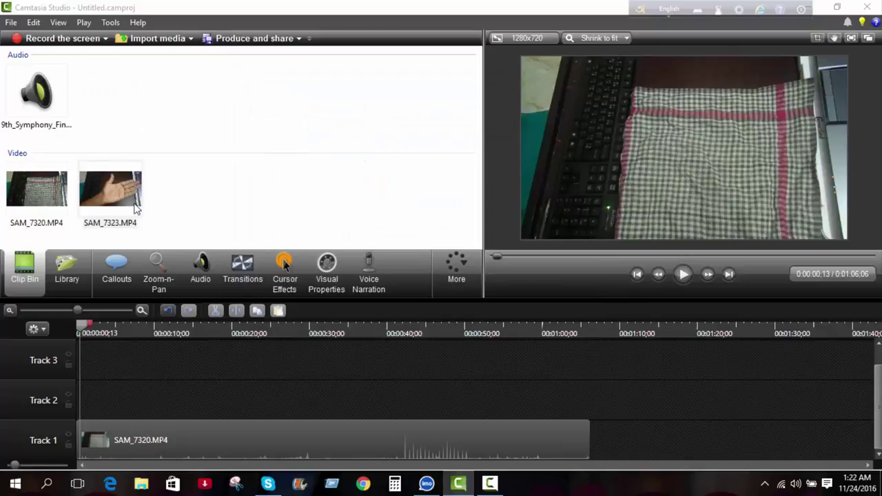
Place 9th_Symphony_Finale_by_Beethoven.mp3 at the start of Track 2 and return the playhead to the beginning.
{"action": "left_click_drag", "start_coordinate": [39, 107], "coordinate": [63, 203]}
{"action": "left_click_drag", "start_coordinate": [95, 391], "coordinate": [90, 393]}
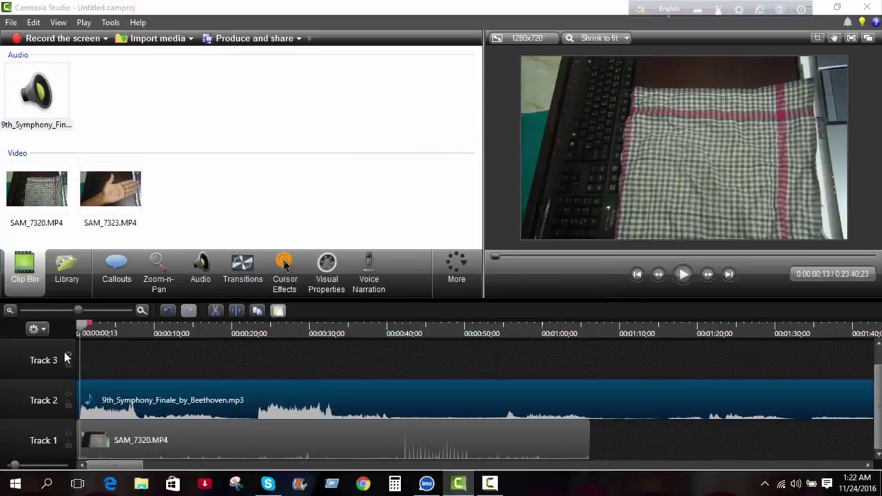
{"action": "left_click_drag", "start_coordinate": [87, 326], "coordinate": [72, 324]}
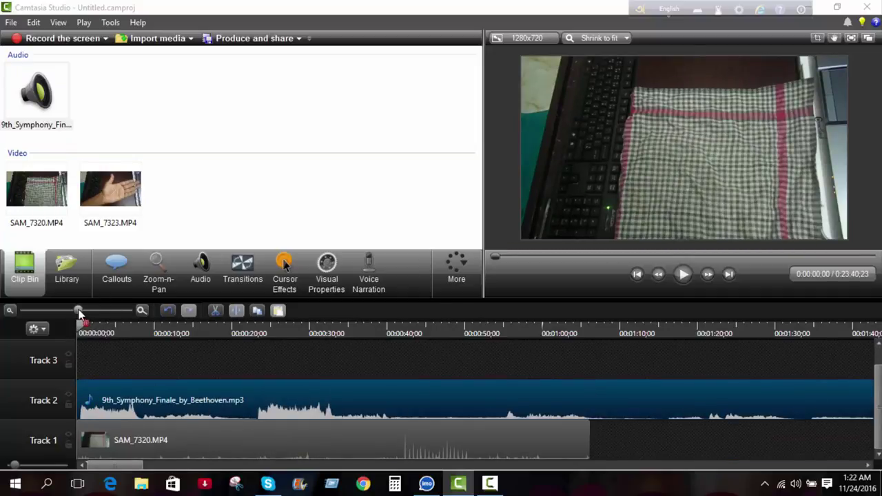
Trim the end of the music clip on Track 2 to a duration of about 4 minutes 32 seconds.
{"action": "left_click_drag", "start_coordinate": [78, 311], "coordinate": [46, 309]}
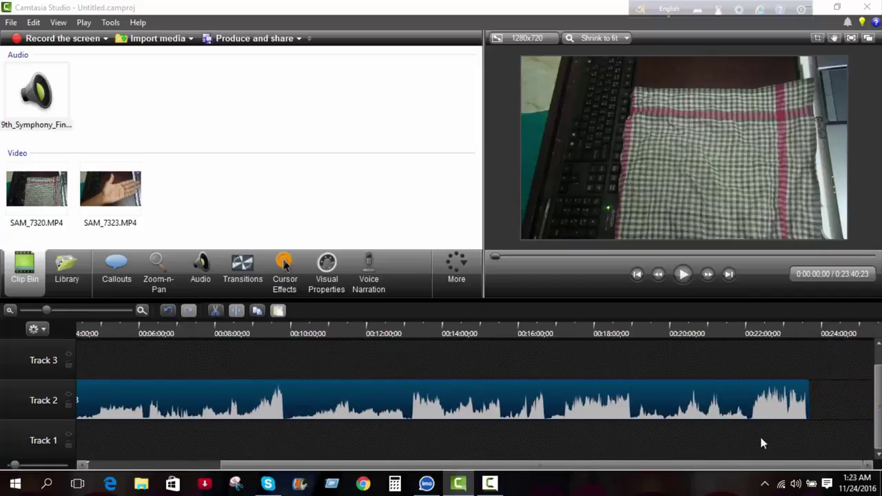
{"action": "left_click_drag", "start_coordinate": [806, 400], "coordinate": [69, 381]}
{"action": "left_click_drag", "start_coordinate": [318, 467], "coordinate": [173, 467]}
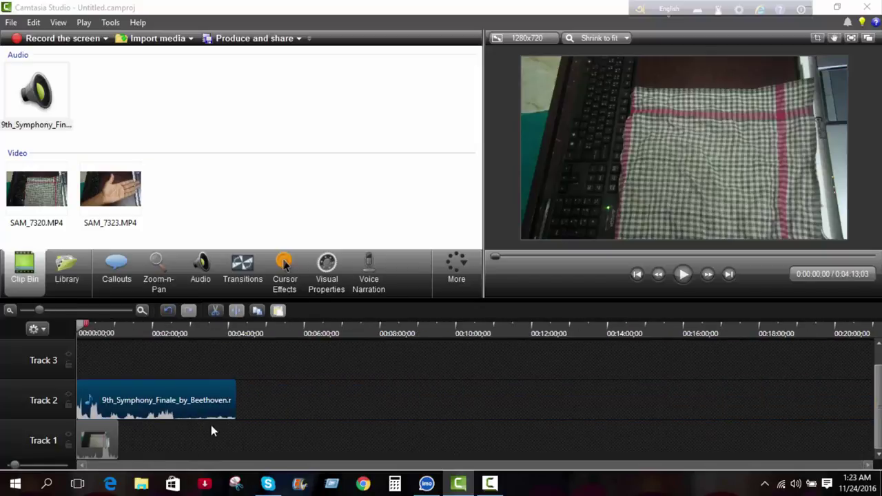
{"action": "mouse_move", "coordinate": [237, 402]}
{"action": "left_mouse_down"}
{"action": "mouse_move", "coordinate": [169, 402]}
{"action": "mouse_move", "coordinate": [248, 402]}
{"action": "left_mouse_up"}
Lower the music volume on Track 2 partway below 100 % and bring the Track 1 video's audio level down to zero.
{"action": "right_click", "coordinate": [161, 393]}
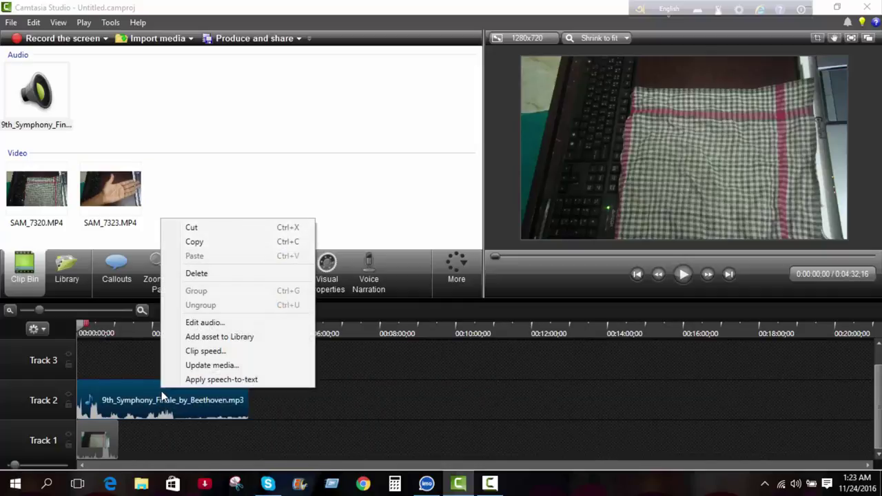
{"action": "left_click", "coordinate": [193, 324]}
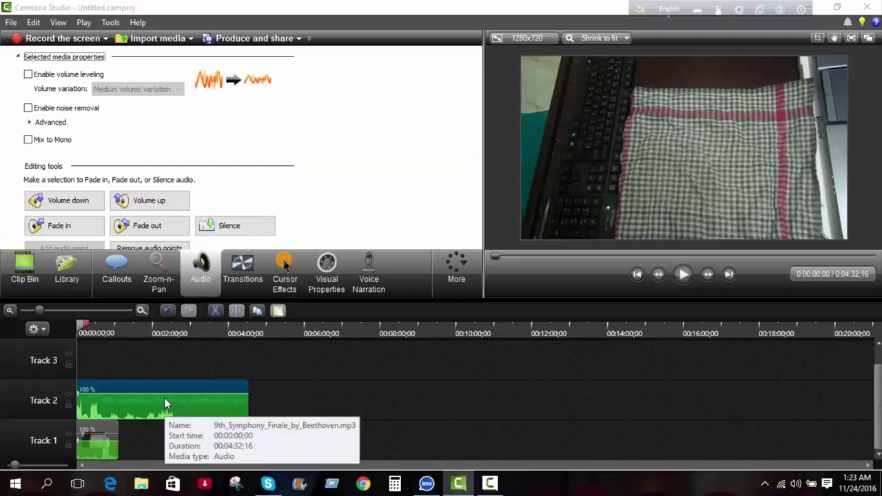
{"action": "left_click_drag", "start_coordinate": [164, 396], "coordinate": [165, 399]}
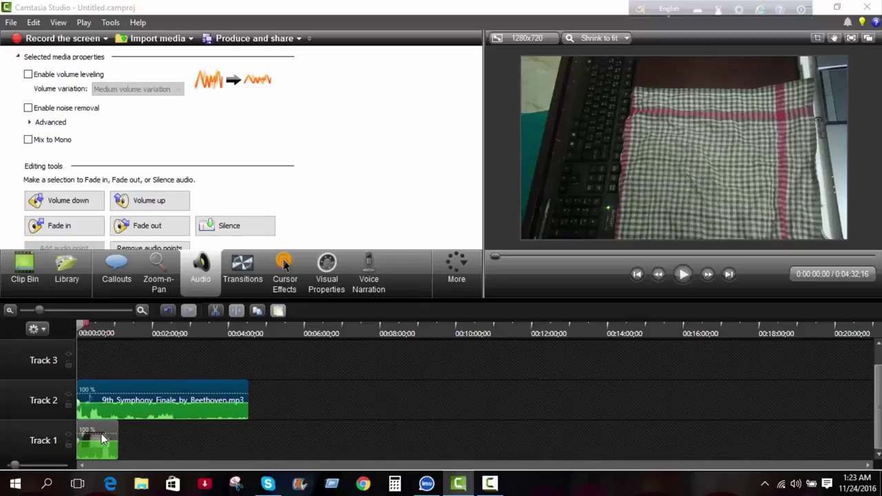
{"action": "left_click_drag", "start_coordinate": [100, 440], "coordinate": [100, 457]}
Preview the Track 1 video with the Track 2 music in two short playbacks from the start, pausing after each.
{"action": "left_click", "coordinate": [690, 279]}
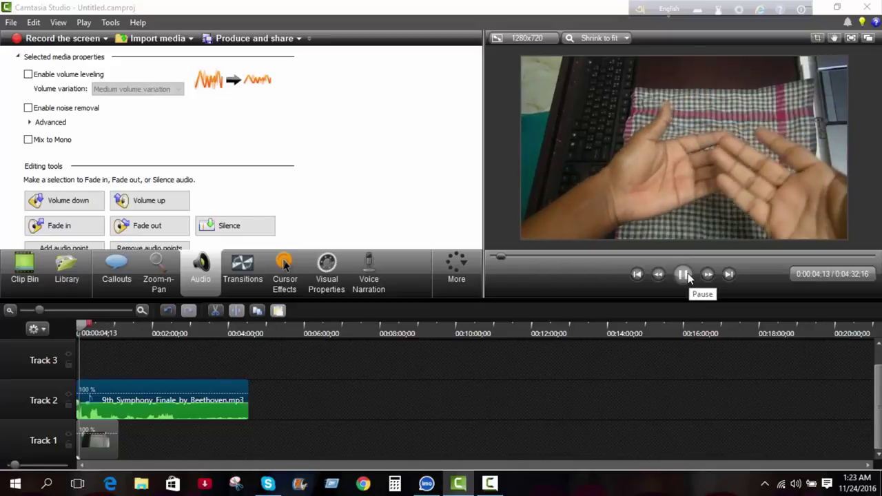
{"action": "left_click", "coordinate": [685, 275]}
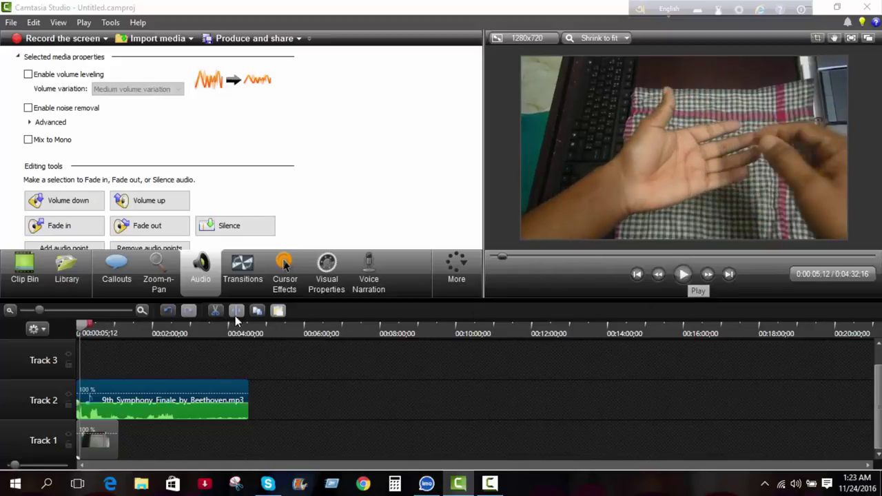
{"action": "left_click", "coordinate": [127, 441]}
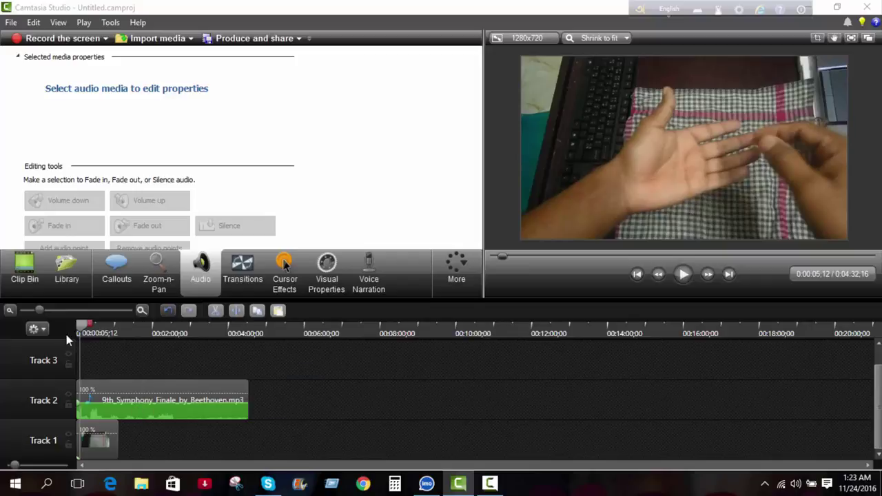
{"action": "left_click_drag", "start_coordinate": [81, 329], "coordinate": [73, 324]}
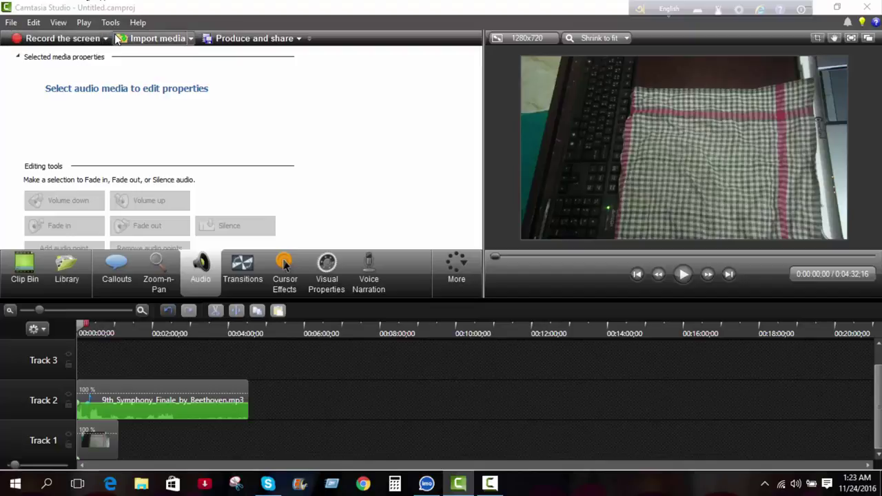
{"action": "left_click", "coordinate": [140, 398]}
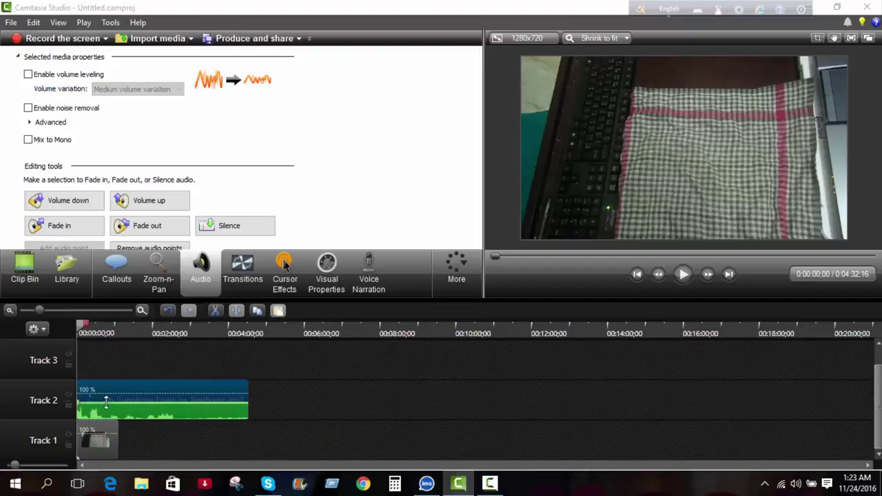
{"action": "left_click", "coordinate": [87, 447]}
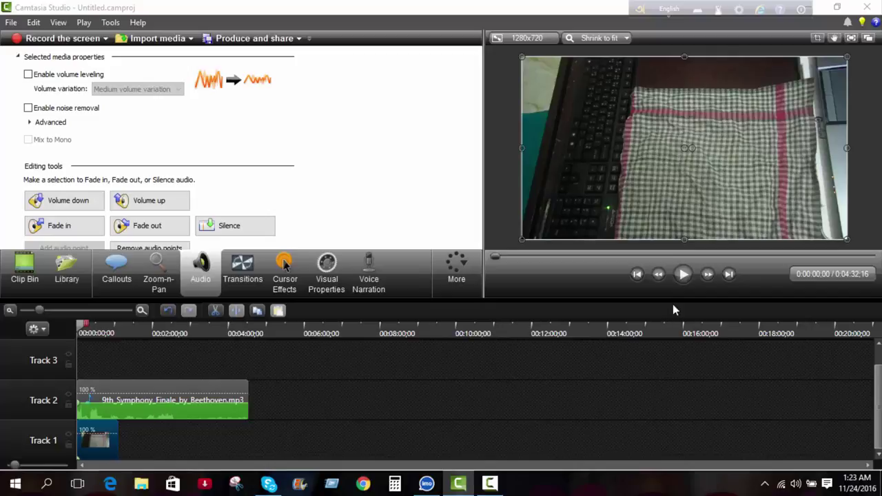
{"action": "left_click", "coordinate": [683, 275]}
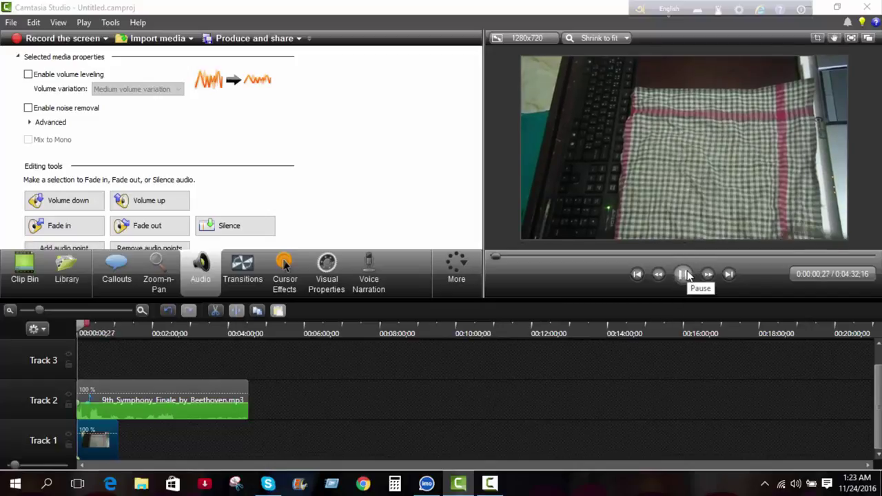
{"action": "left_click", "coordinate": [684, 274]}
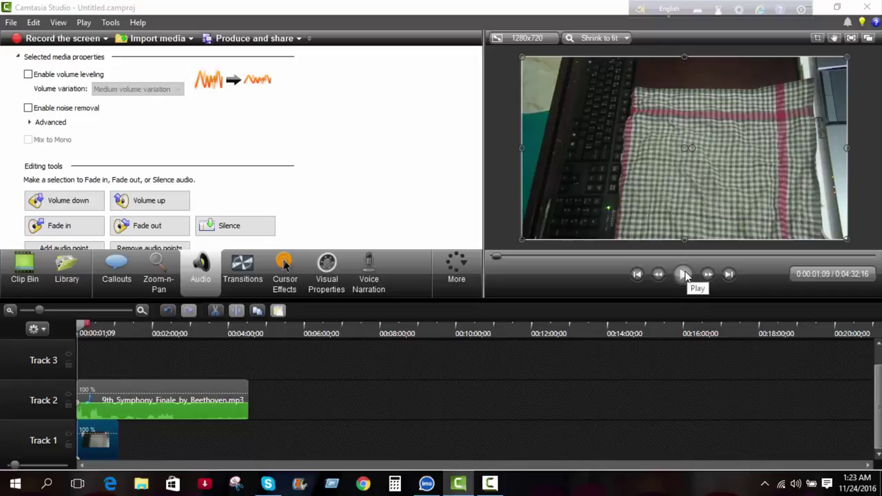
Preview the Track 1 video with the music from the start and again from about 18 seconds.
{"action": "left_click", "coordinate": [690, 280]}
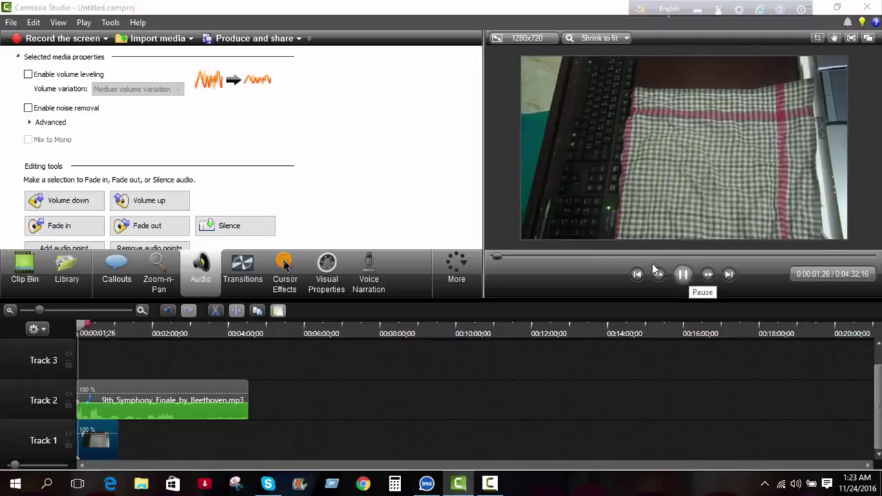
{"action": "left_click_drag", "start_coordinate": [603, 256], "coordinate": [524, 255]}
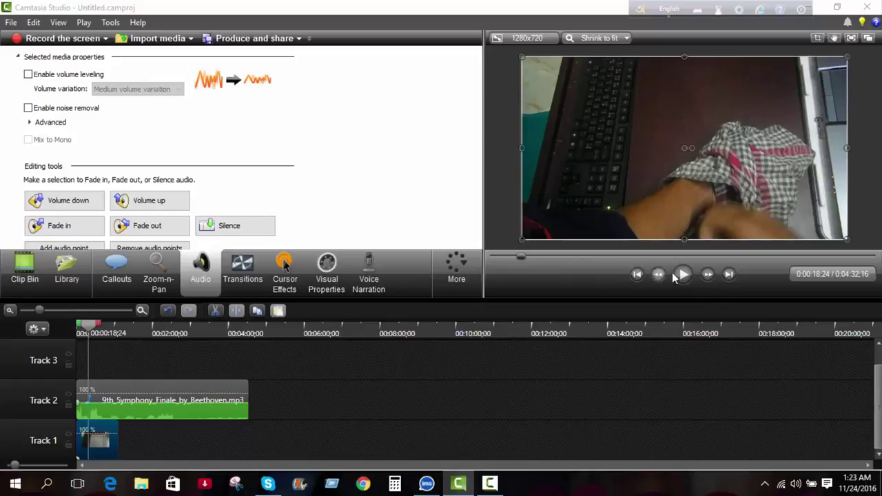
{"action": "left_click", "coordinate": [682, 275]}
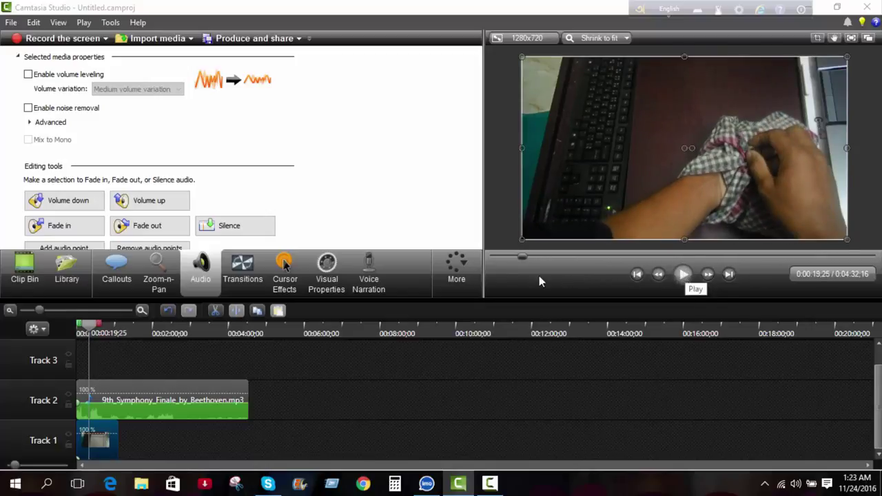
Split the Track 1 video at 0:00:21;15 and select each of the two resulting pieces in turn.
{"action": "left_click", "coordinate": [95, 442]}
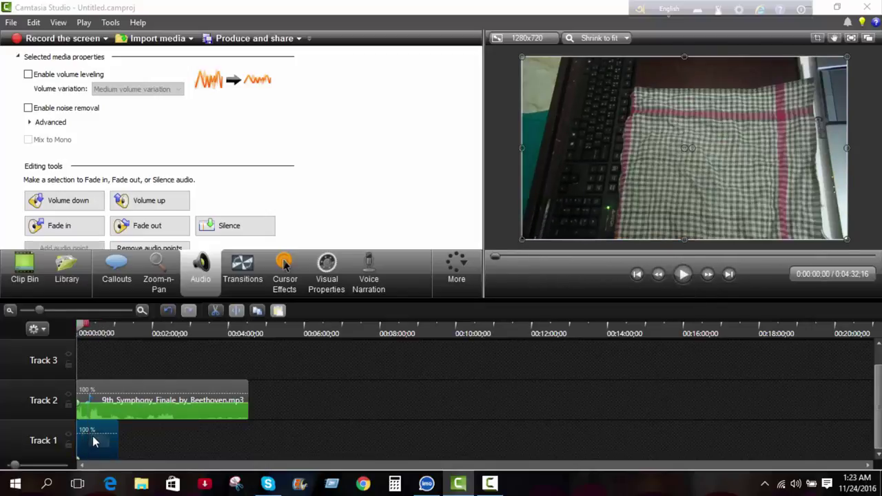
{"action": "left_click_drag", "start_coordinate": [81, 329], "coordinate": [91, 327]}
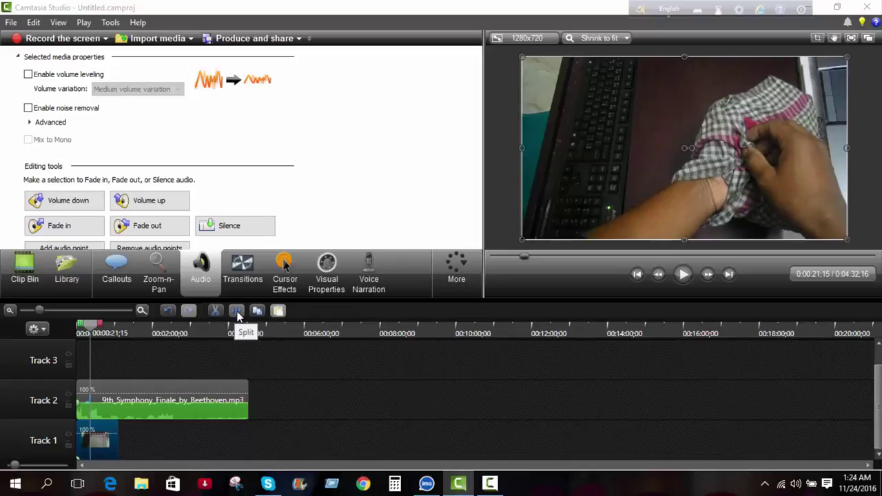
{"action": "left_click", "coordinate": [236, 311]}
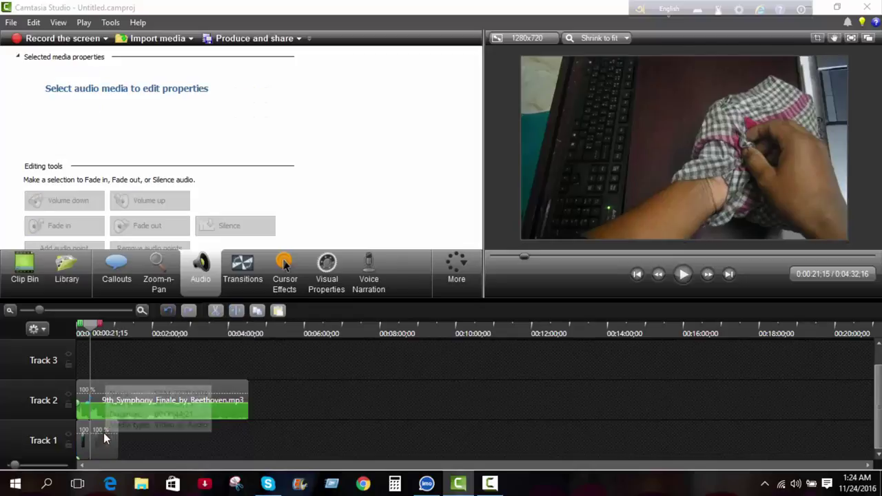
{"action": "mouse_move", "coordinate": [103, 433]}
{"action": "left_mouse_down"}
{"action": "mouse_move", "coordinate": [172, 429]}
{"action": "mouse_move", "coordinate": [94, 446]}
{"action": "left_mouse_up"}
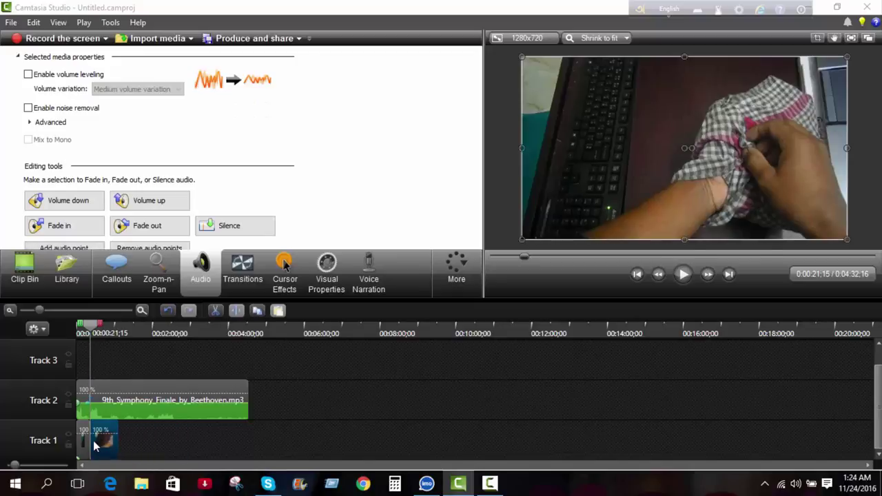
{"action": "left_click", "coordinate": [85, 441]}
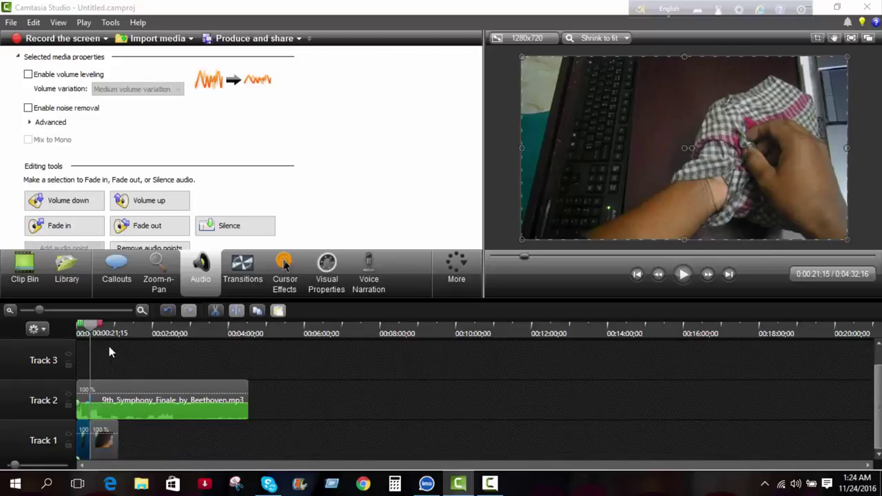
{"action": "left_click", "coordinate": [100, 446]}
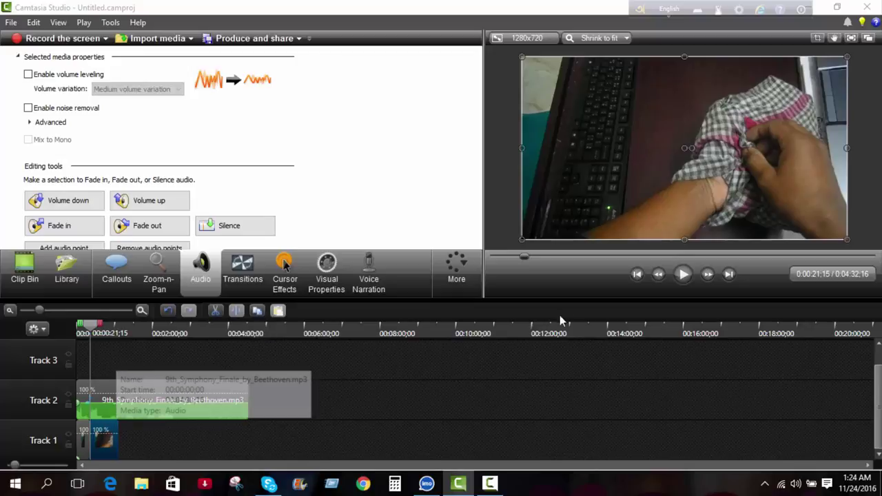
Briefly play the second Track 1 piece and split it at 0:00:38;07.
{"action": "left_click", "coordinate": [681, 280]}
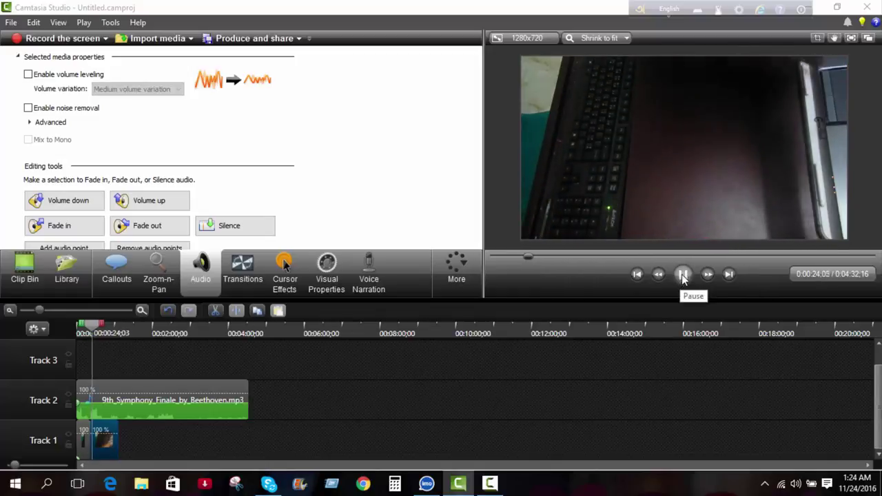
{"action": "left_click", "coordinate": [682, 277]}
{"action": "mouse_move", "coordinate": [94, 326]}
{"action": "left_mouse_down"}
{"action": "mouse_move", "coordinate": [107, 327]}
{"action": "mouse_move", "coordinate": [104, 335]}
{"action": "left_mouse_up"}
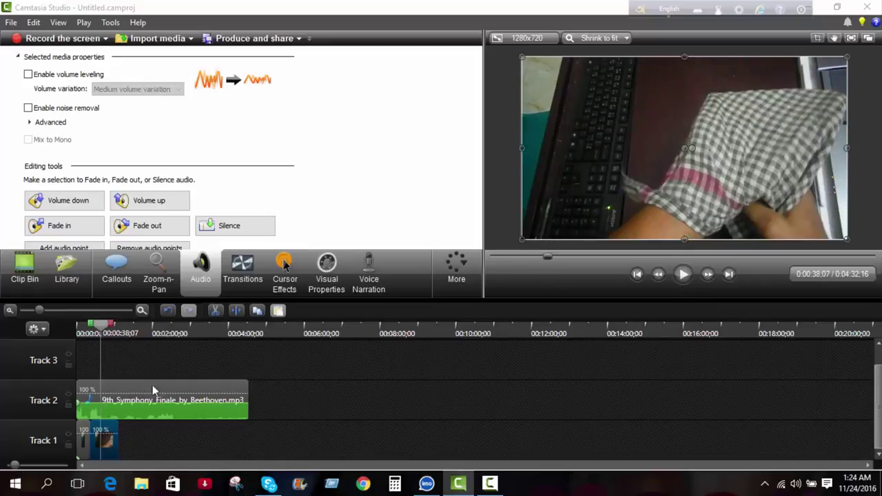
{"action": "left_click", "coordinate": [236, 312]}
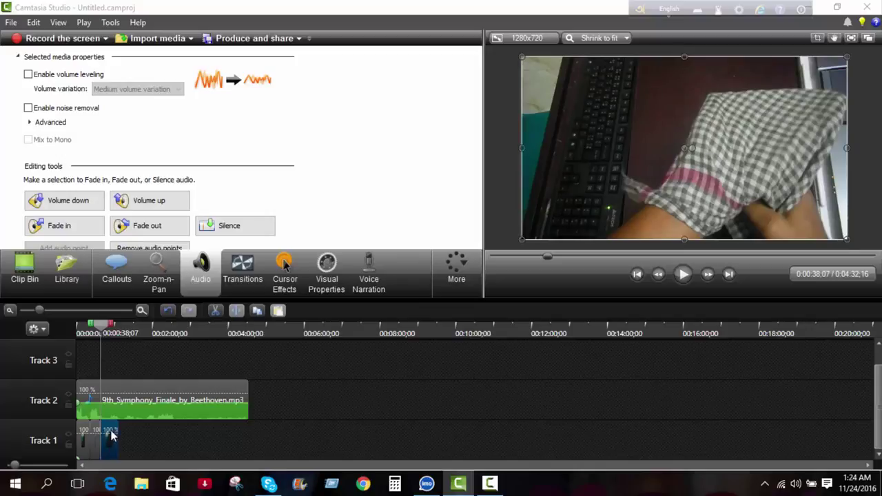
{"action": "left_click", "coordinate": [107, 434]}
Cut the middle piece out of the Track 1 video and move the last piece against the first to close the gap.
{"action": "left_click", "coordinate": [97, 434]}
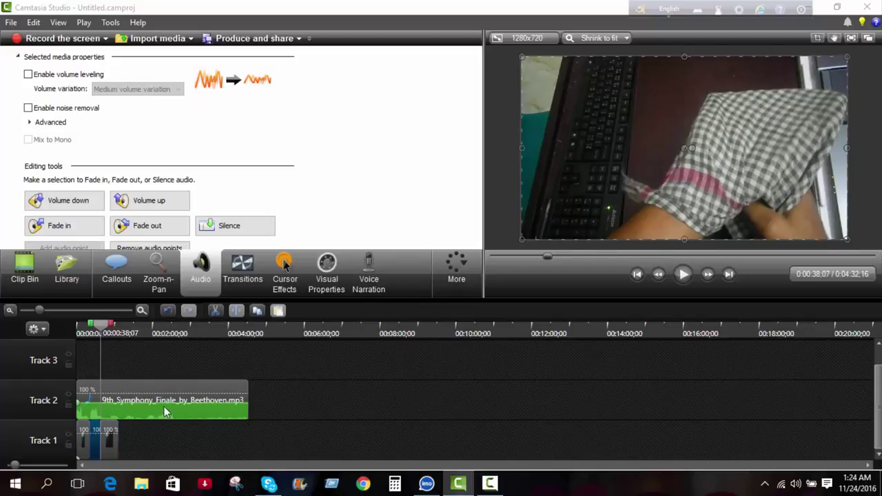
{"action": "left_click", "coordinate": [215, 313]}
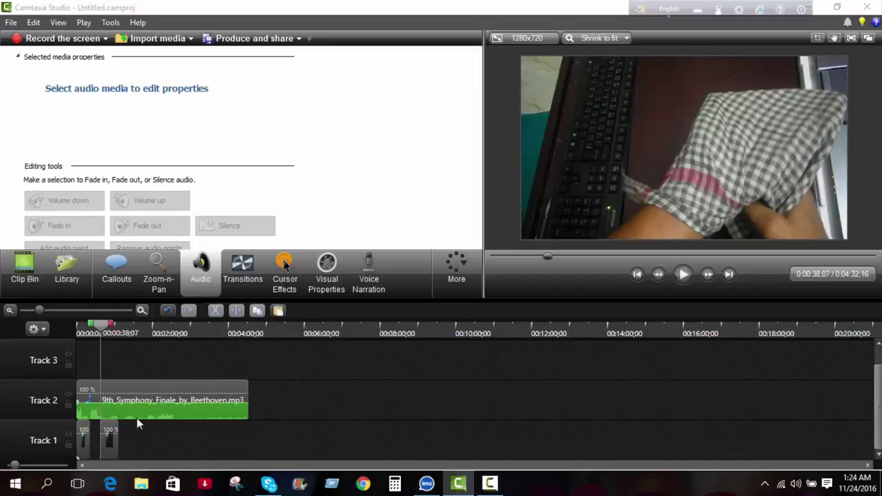
{"action": "left_click", "coordinate": [109, 431]}
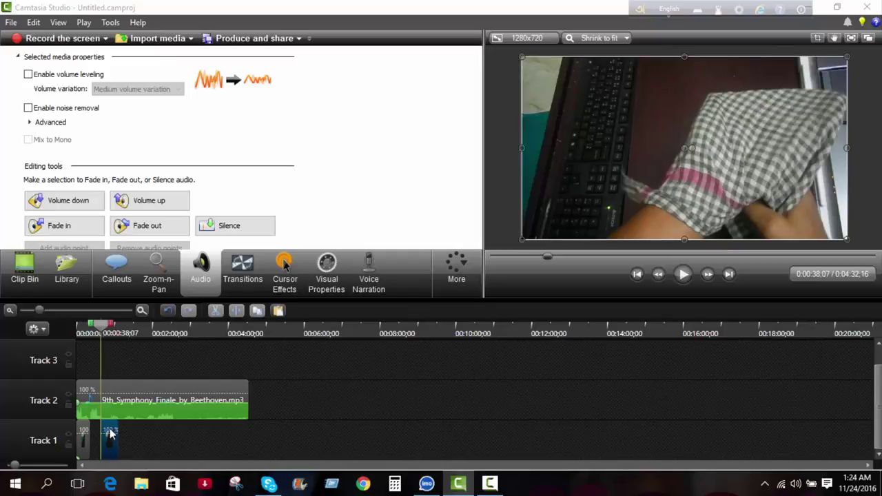
{"action": "mouse_move", "coordinate": [110, 334]}
{"action": "left_mouse_down"}
{"action": "mouse_move", "coordinate": [79, 334]}
{"action": "mouse_move", "coordinate": [118, 331]}
{"action": "mouse_move", "coordinate": [77, 330]}
{"action": "mouse_move", "coordinate": [107, 328]}
{"action": "left_mouse_up"}
{"action": "left_click", "coordinate": [148, 355]}
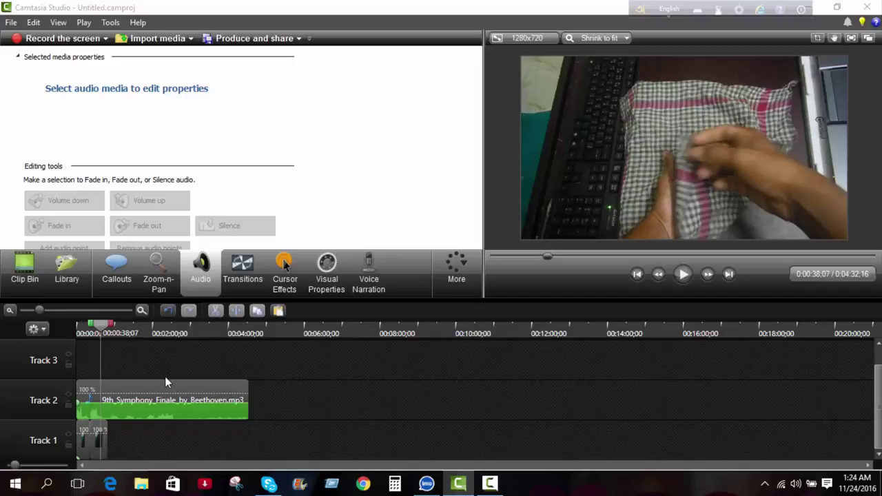
Undo the piece's move, the cut and both splits to restore the single silenced Track 1 video clip.
{"action": "left_click", "coordinate": [171, 313]}
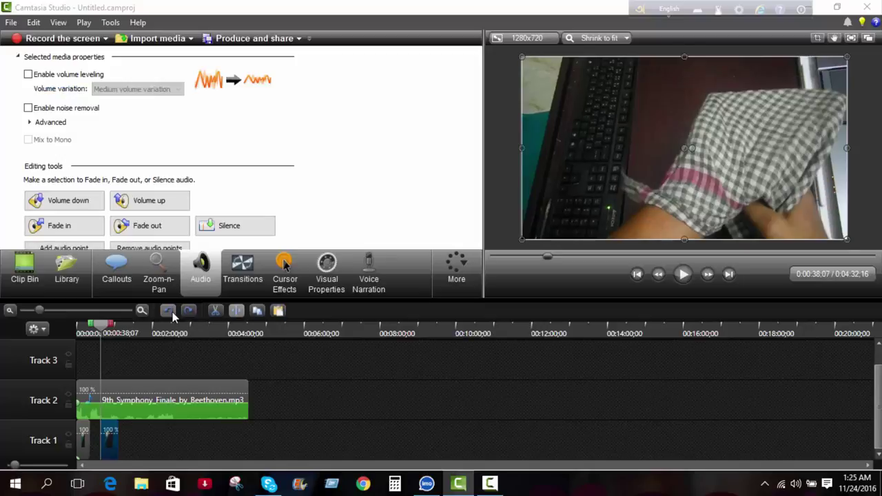
{"action": "left_click", "coordinate": [171, 311]}
{"action": "left_click", "coordinate": [170, 311]}
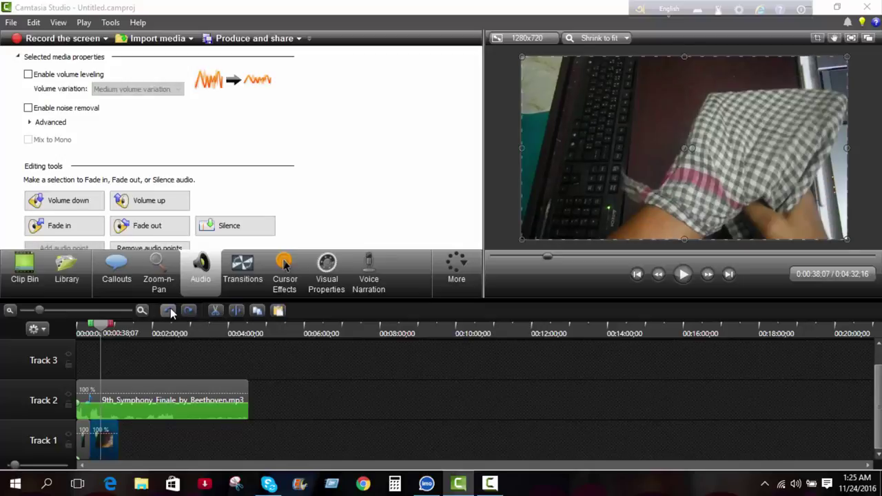
{"action": "left_click", "coordinate": [170, 311]}
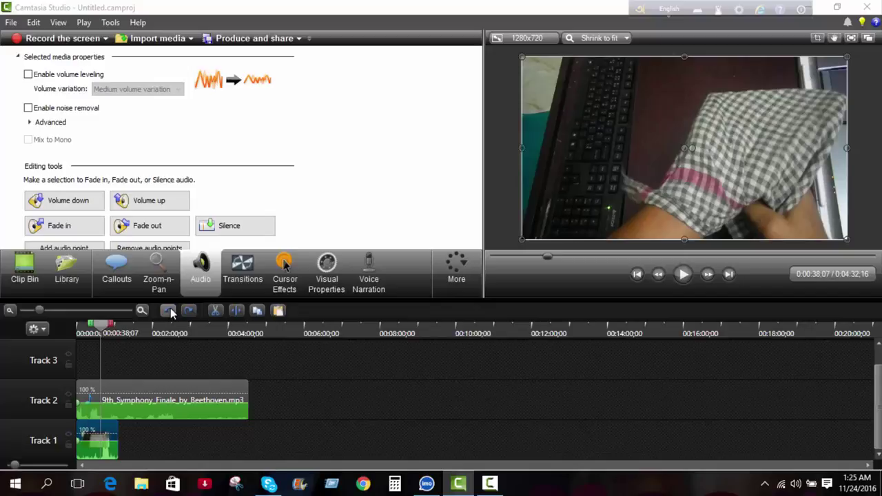
{"action": "left_click", "coordinate": [188, 311]}
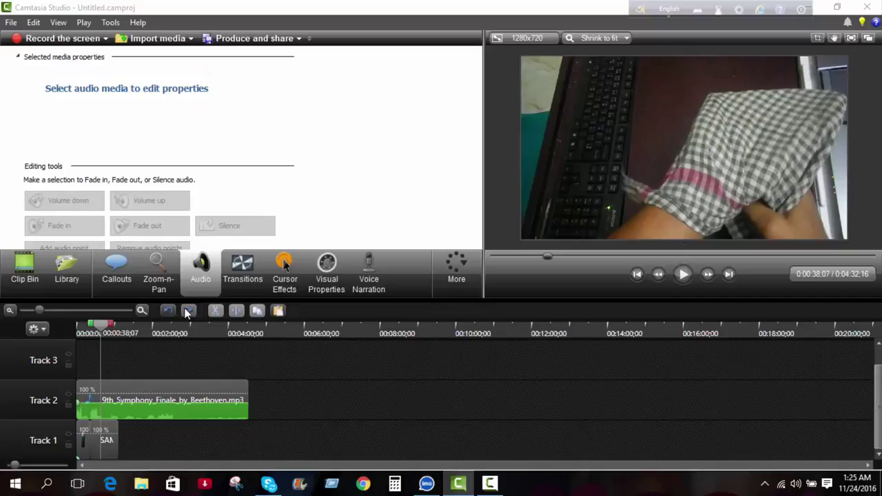
{"action": "left_click", "coordinate": [173, 312]}
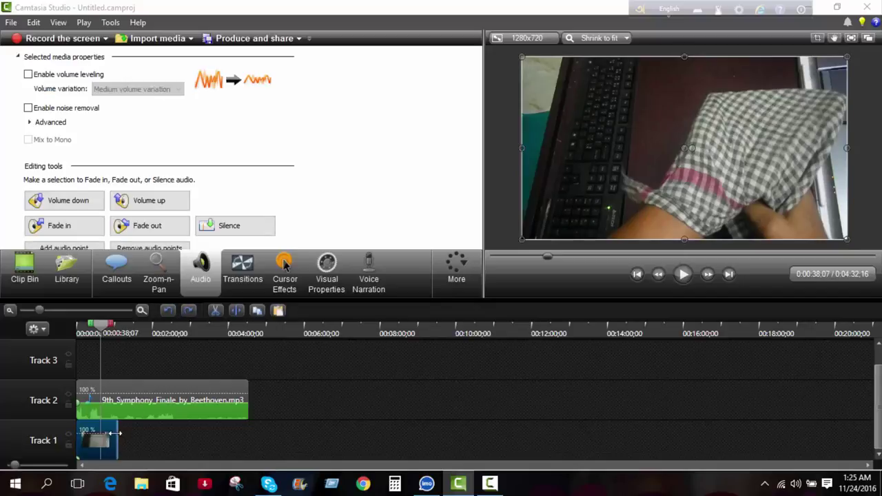
Copy the Track 1 video, undo a trial move of the original to Track 3, and paste the copy at the start of Track 3.
{"action": "left_click", "coordinate": [257, 311]}
{"action": "left_click", "coordinate": [96, 443]}
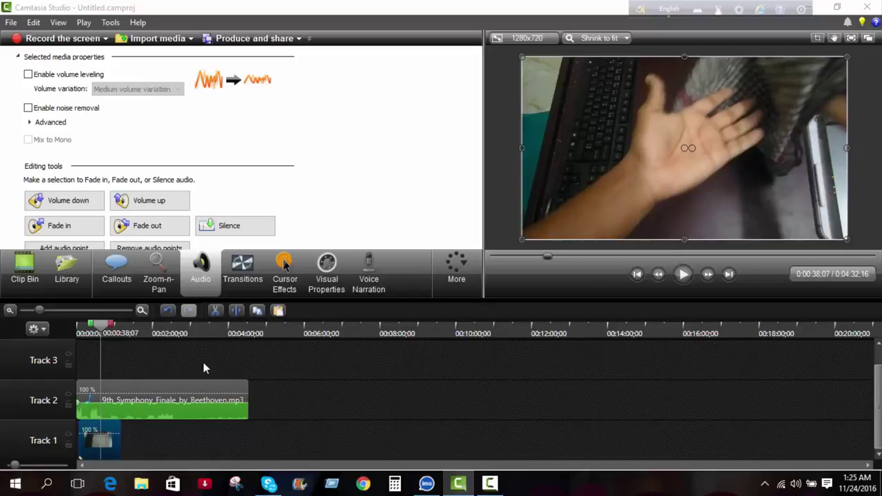
{"action": "left_click_drag", "start_coordinate": [99, 435], "coordinate": [126, 360]}
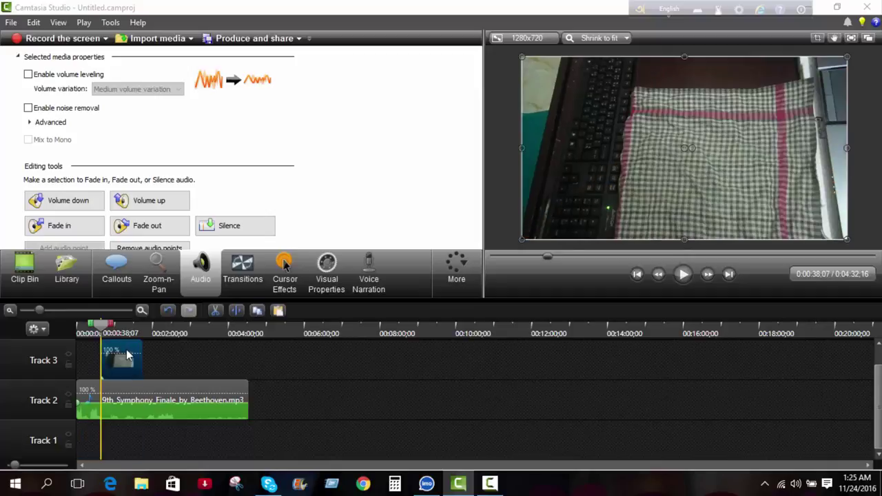
{"action": "key", "text": "ctrl+z"}
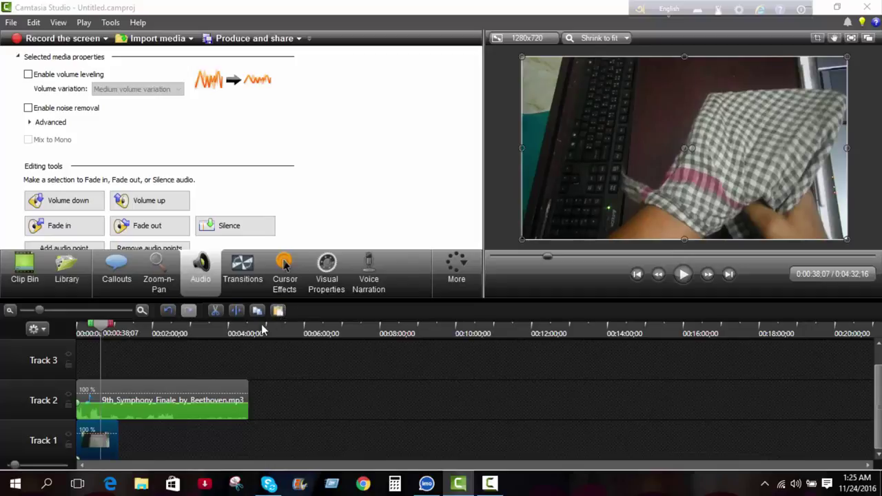
{"action": "left_click", "coordinate": [279, 311]}
{"action": "left_click_drag", "start_coordinate": [118, 363], "coordinate": [81, 367]}
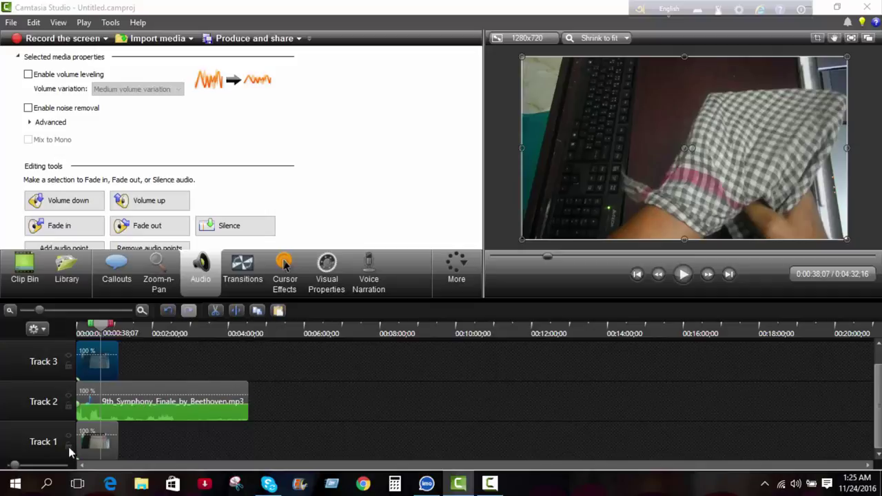
Delete the pasted video copy from Track 3.
{"action": "left_click", "coordinate": [90, 354]}
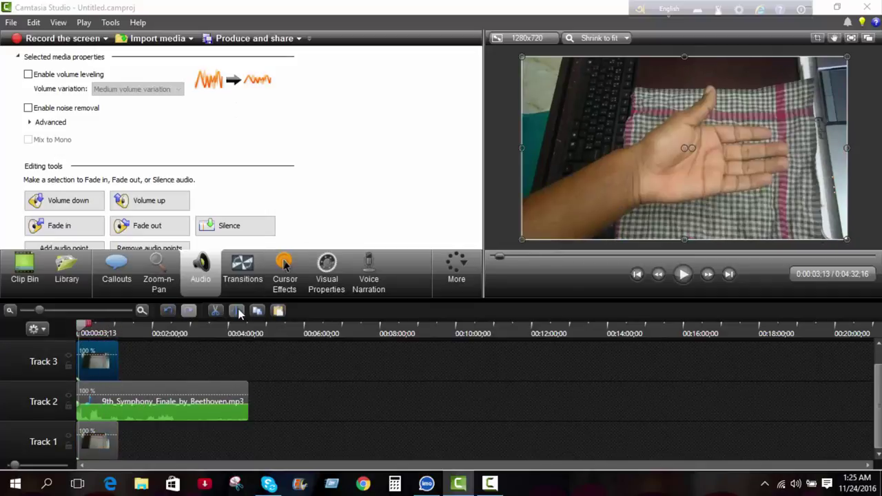
{"action": "right_click", "coordinate": [108, 359]}
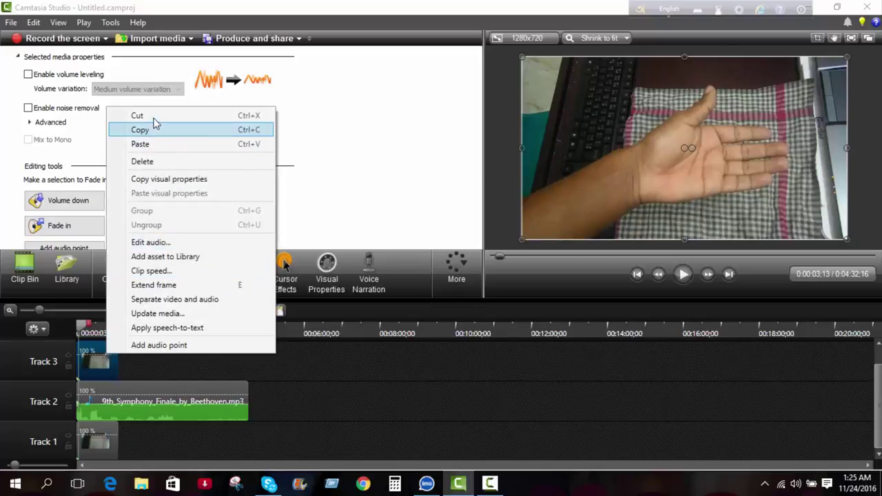
{"action": "left_click", "coordinate": [153, 160]}
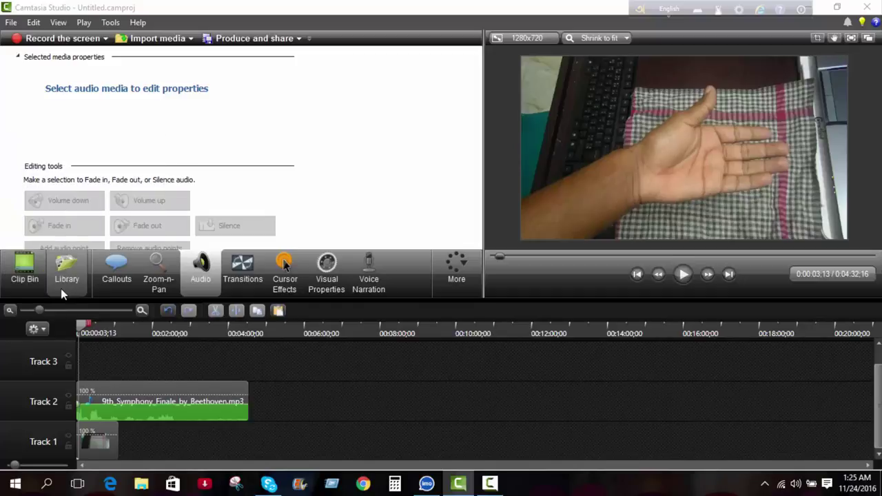
Look through the Clip Bin and the Library, previewing Animated Title, Basic Title and Callout - Arrow of Theme - Calling Lights.
{"action": "left_click", "coordinate": [26, 279]}
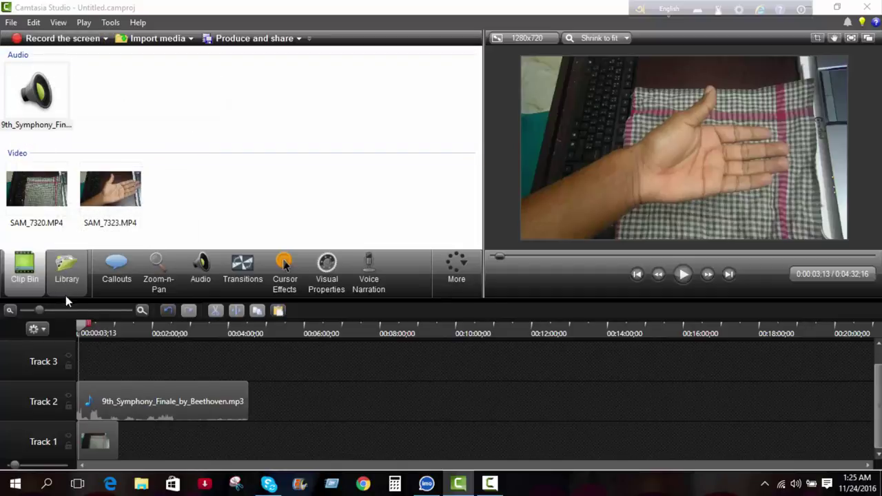
{"action": "left_click", "coordinate": [64, 278]}
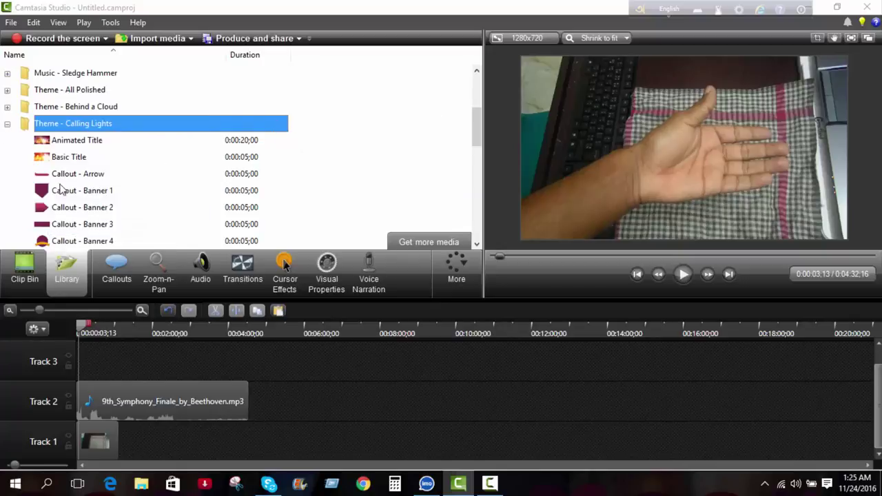
{"action": "scroll", "coordinate": [61, 187], "scroll_direction": "down", "scroll_amount": 5}
{"action": "scroll", "coordinate": [61, 186], "scroll_direction": "up", "scroll_amount": 7}
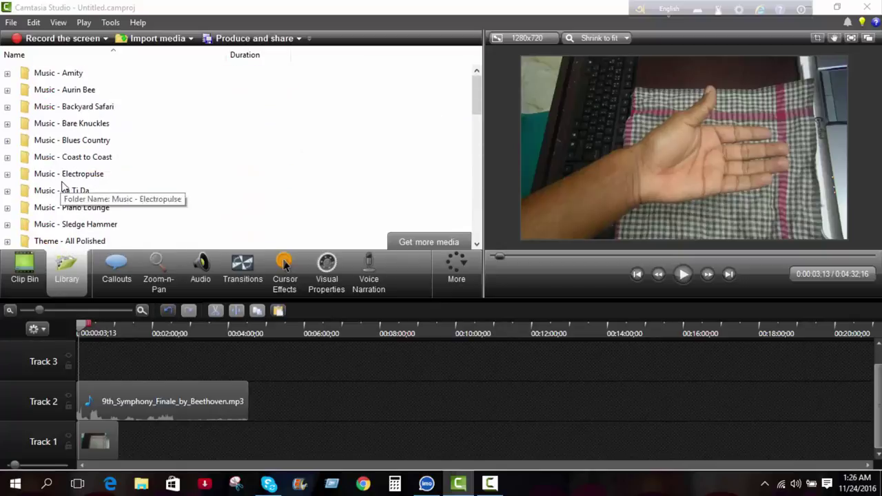
{"action": "scroll", "coordinate": [60, 184], "scroll_direction": "down", "scroll_amount": 4}
{"action": "left_click", "coordinate": [58, 96]}
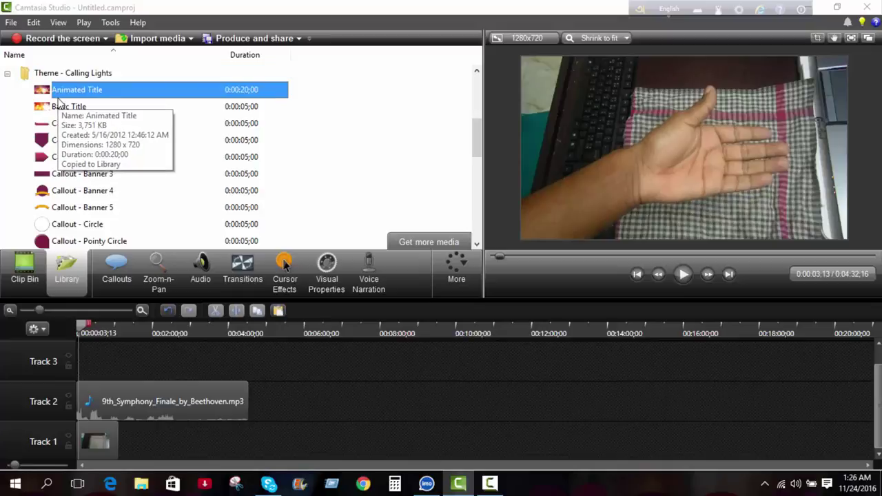
{"action": "left_click", "coordinate": [60, 94]}
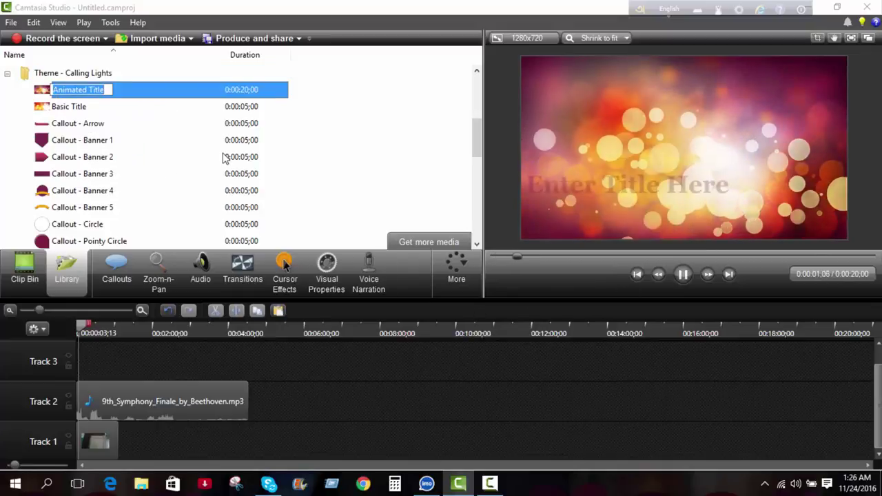
{"action": "left_click", "coordinate": [87, 109]}
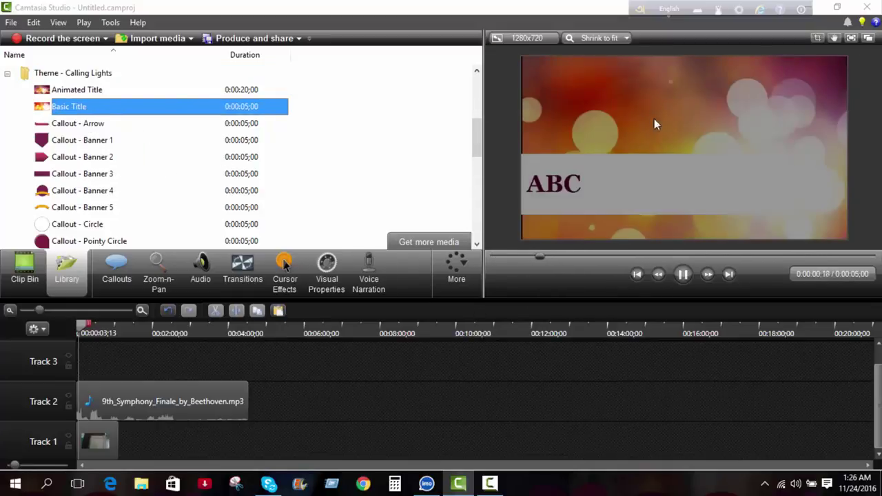
{"action": "left_click", "coordinate": [73, 129]}
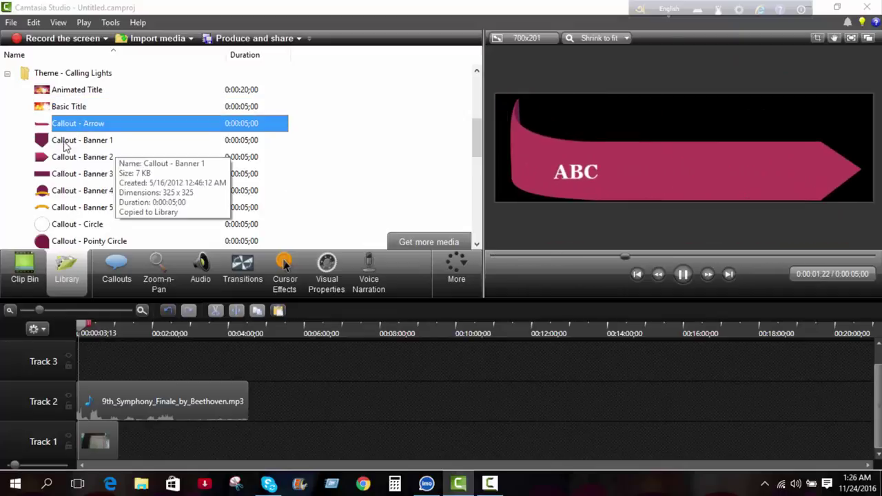
Preview Callout - Banner 1 and Banner 2 and the Bare Knuckles Full Song, and look through the remaining Library themes.
{"action": "left_click", "coordinate": [64, 141]}
{"action": "left_click", "coordinate": [65, 157]}
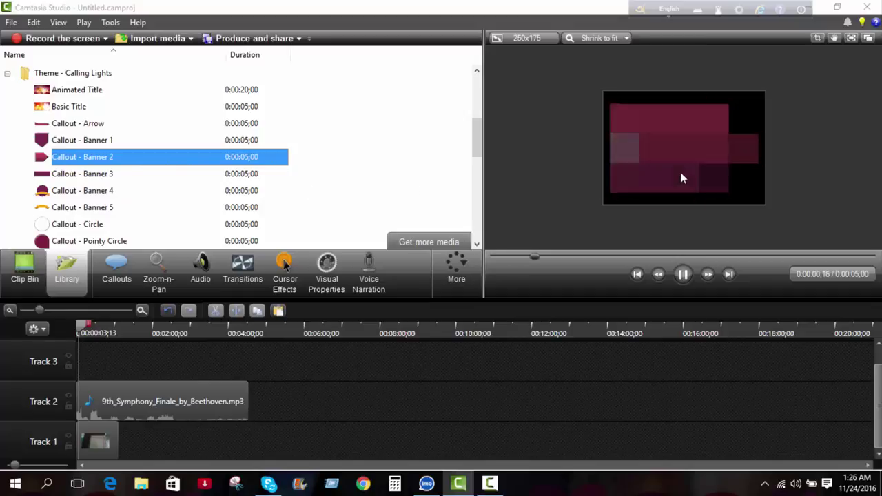
{"action": "scroll", "coordinate": [69, 124], "scroll_direction": "up", "scroll_amount": 3}
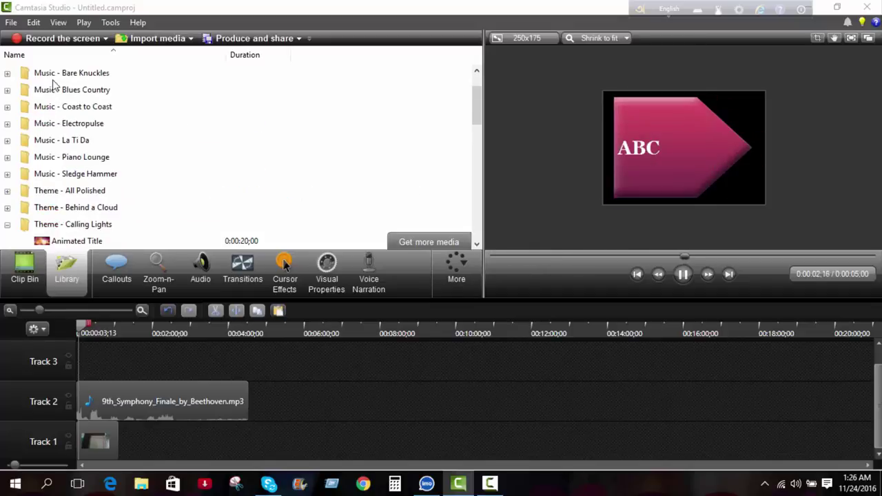
{"action": "double_click", "coordinate": [52, 74]}
{"action": "left_click", "coordinate": [49, 94]}
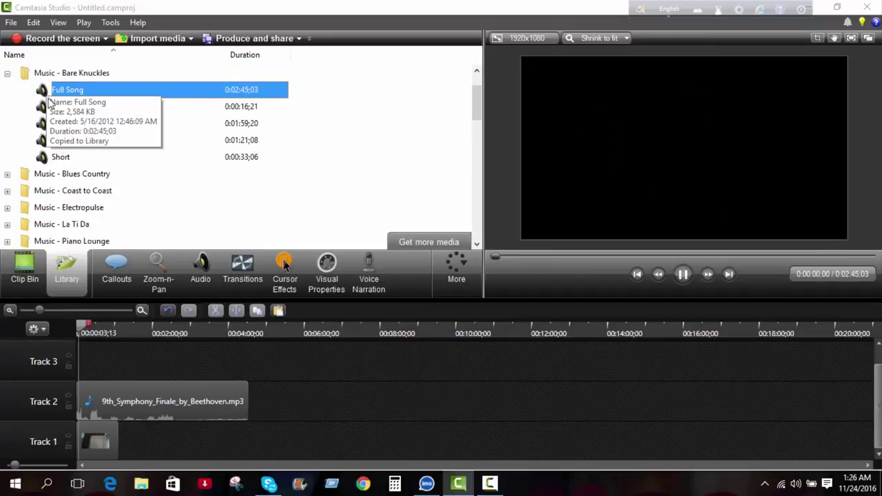
{"action": "left_click", "coordinate": [684, 273]}
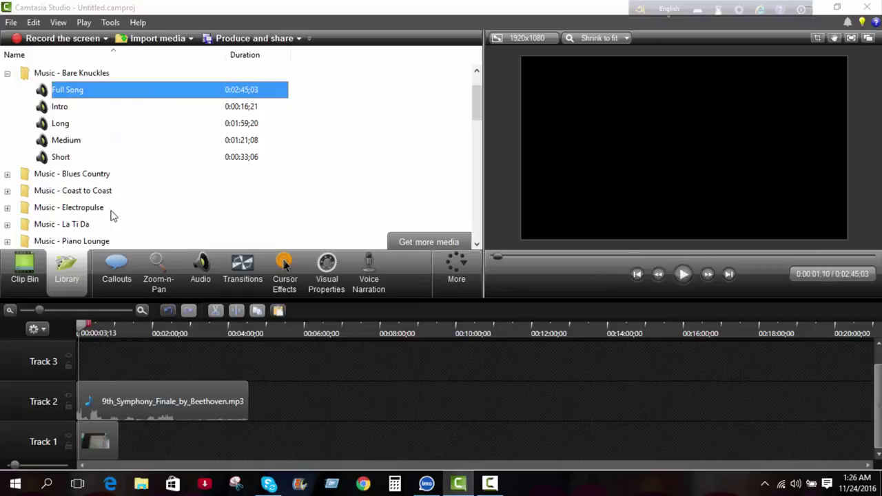
{"action": "scroll", "coordinate": [110, 215], "scroll_direction": "down", "scroll_amount": 12}
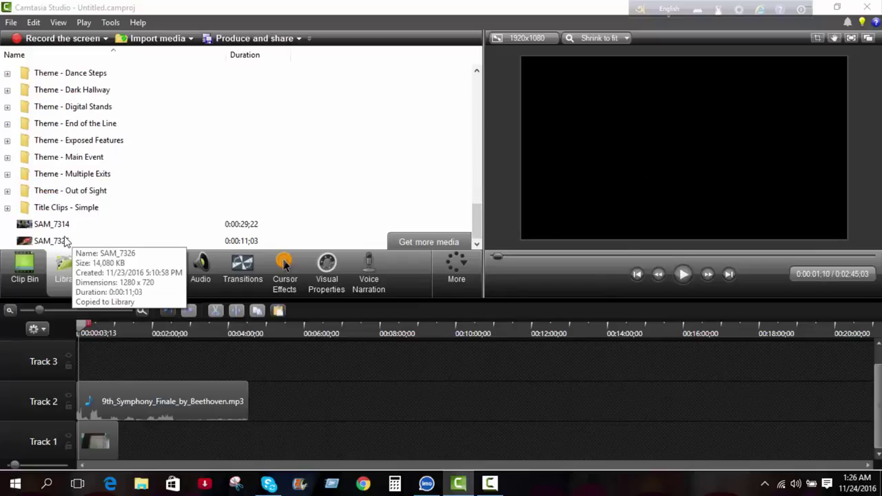
{"action": "scroll", "coordinate": [138, 227], "scroll_direction": "up", "scroll_amount": 3}
{"action": "scroll", "coordinate": [129, 195], "scroll_direction": "up", "scroll_amount": 1}
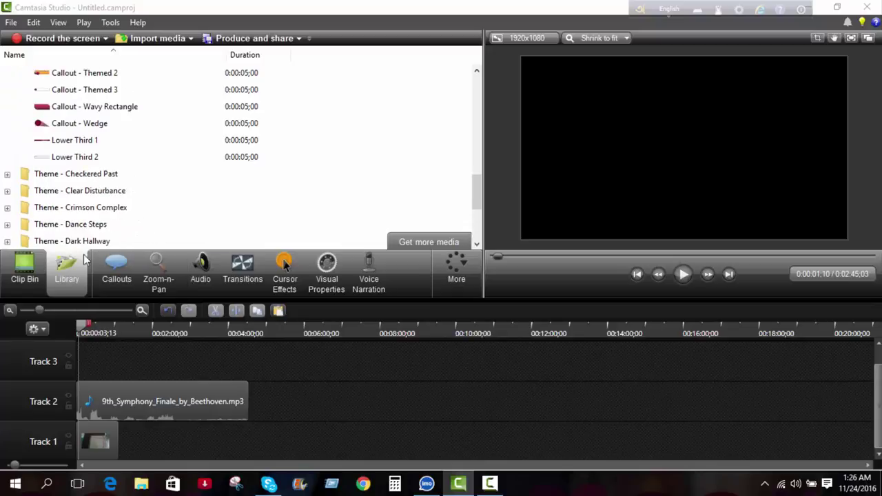
Add a blue right-arrow callout with text support to the video, place it over the forearm and tilt it slightly clockwise.
{"action": "left_click", "coordinate": [117, 274]}
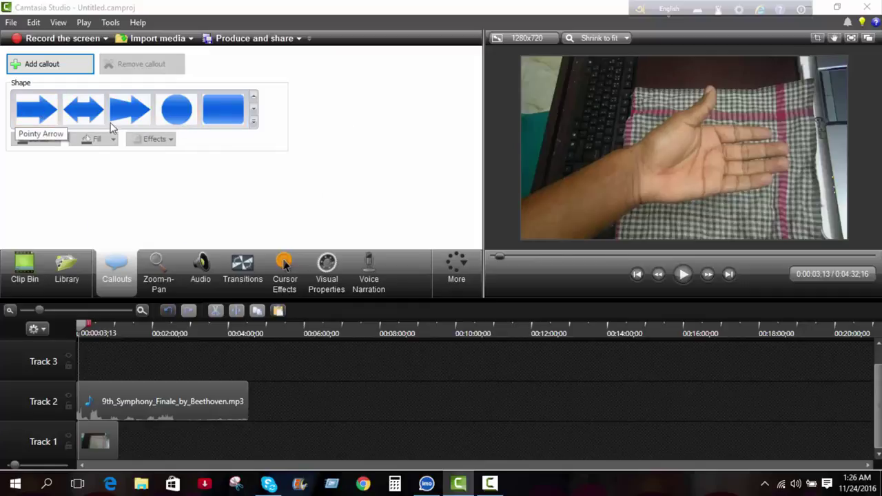
{"action": "left_click", "coordinate": [46, 121]}
{"action": "left_click_drag", "start_coordinate": [673, 148], "coordinate": [601, 176]}
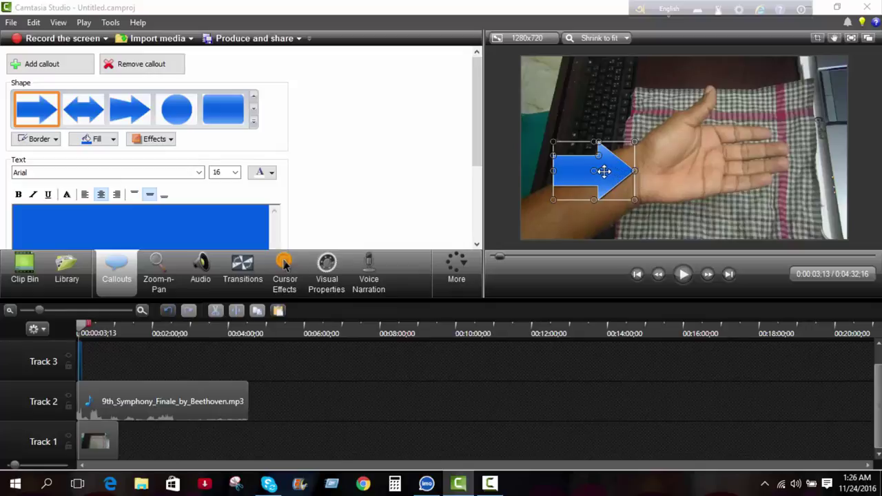
{"action": "mouse_move", "coordinate": [602, 168]}
{"action": "left_mouse_down"}
{"action": "mouse_move", "coordinate": [562, 142]}
{"action": "mouse_move", "coordinate": [662, 173]}
{"action": "mouse_move", "coordinate": [600, 227]}
{"action": "mouse_move", "coordinate": [575, 216]}
{"action": "mouse_move", "coordinate": [551, 186]}
{"action": "mouse_move", "coordinate": [562, 148]}
{"action": "mouse_move", "coordinate": [593, 138]}
{"action": "mouse_move", "coordinate": [611, 171]}
{"action": "left_mouse_up"}
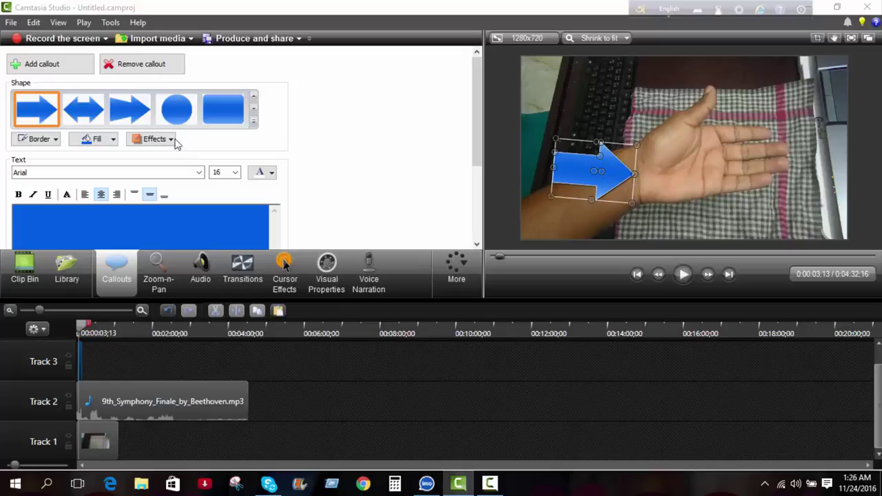
Try the double arrow, pointed arrow, circle and rectangle shapes on the callout, ending with the green Rounded Arrow.
{"action": "left_click", "coordinate": [86, 114]}
{"action": "left_click", "coordinate": [129, 111]}
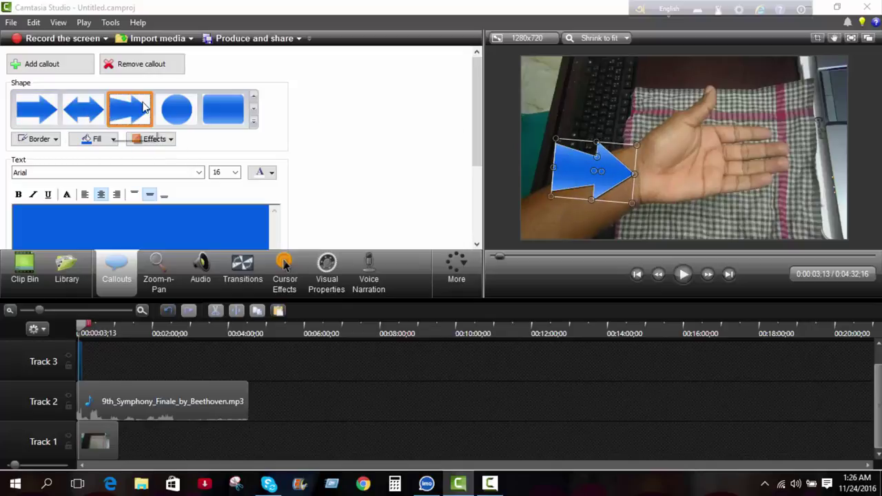
{"action": "left_click", "coordinate": [176, 111]}
{"action": "left_click", "coordinate": [223, 111]}
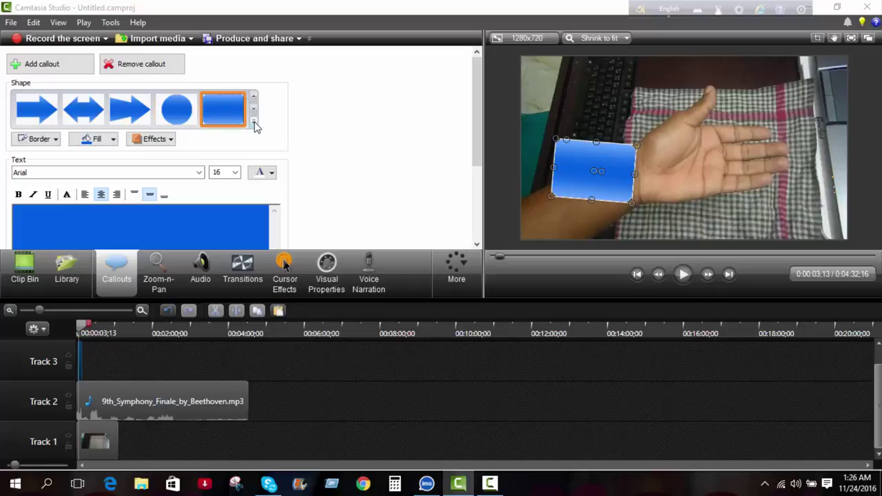
{"action": "left_click", "coordinate": [254, 122]}
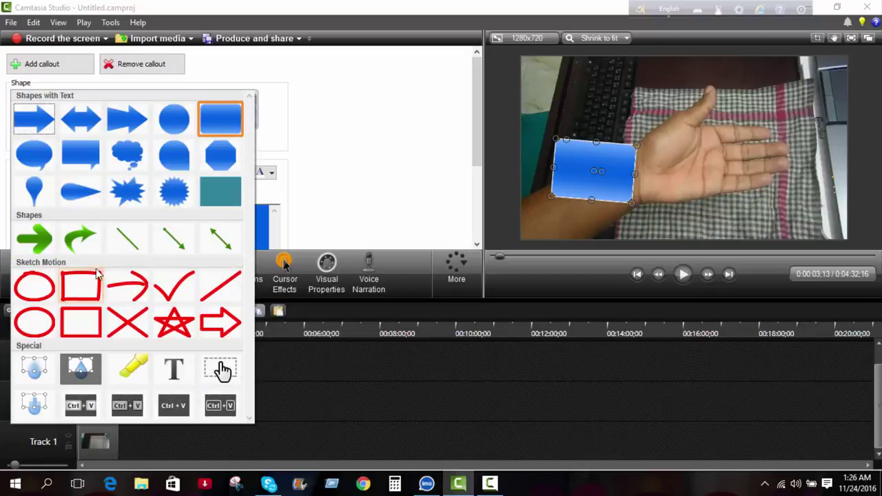
{"action": "left_click", "coordinate": [35, 239]}
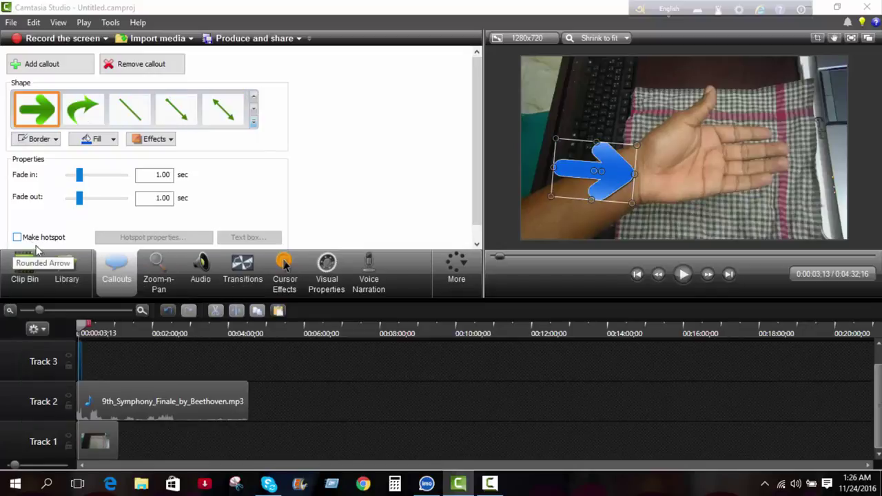
Change the callout to the second-row Sketch Motion ellipse, move it over the keyboard and deselect it.
{"action": "left_click", "coordinate": [253, 122]}
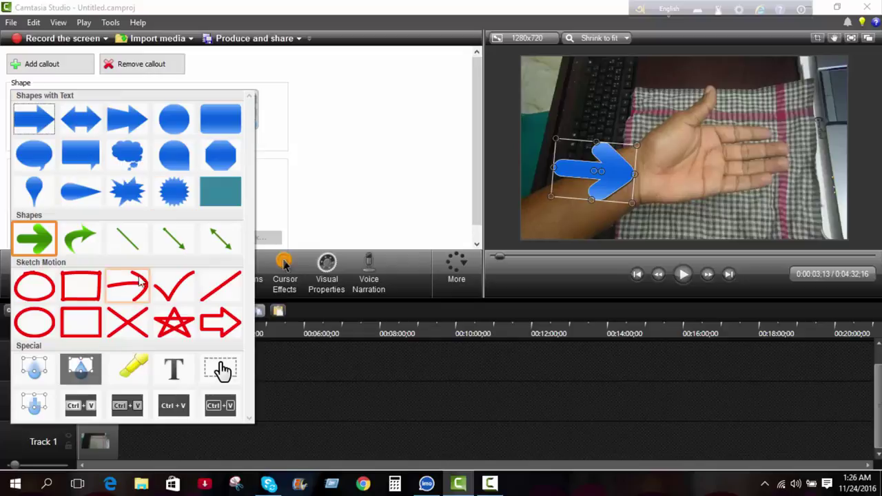
{"action": "left_click", "coordinate": [31, 323]}
{"action": "left_click_drag", "start_coordinate": [587, 165], "coordinate": [598, 84]}
{"action": "left_click", "coordinate": [549, 146]}
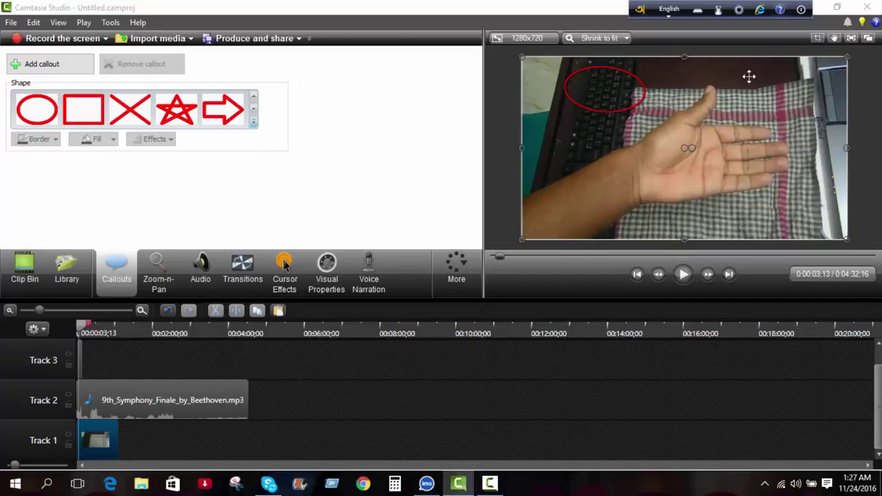
Enlarge the red ellipse callout until it surrounds the whole hand, and play a short stretch of the video.
{"action": "left_click", "coordinate": [619, 95]}
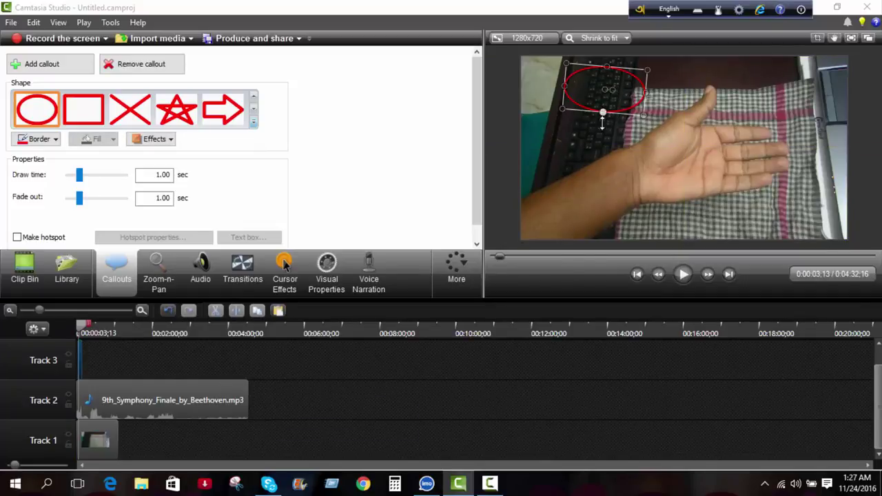
{"action": "left_click_drag", "start_coordinate": [603, 113], "coordinate": [597, 201]}
{"action": "left_click_drag", "start_coordinate": [642, 139], "coordinate": [738, 188]}
{"action": "left_click", "coordinate": [690, 277]}
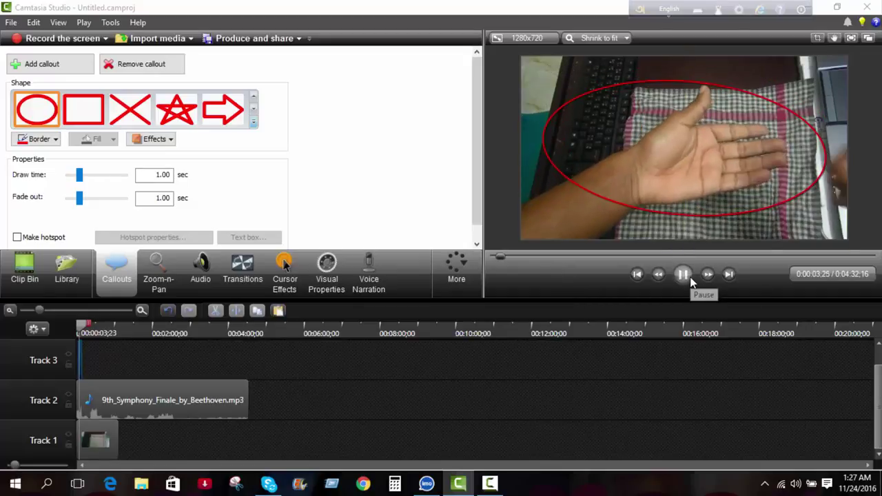
{"action": "left_click", "coordinate": [683, 274]}
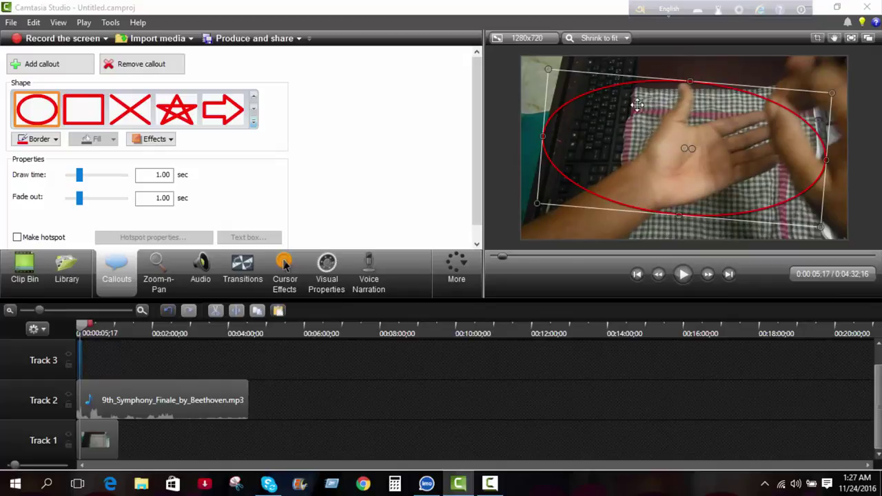
Delete the ellipse callout from Track 3.
{"action": "left_click", "coordinate": [96, 354]}
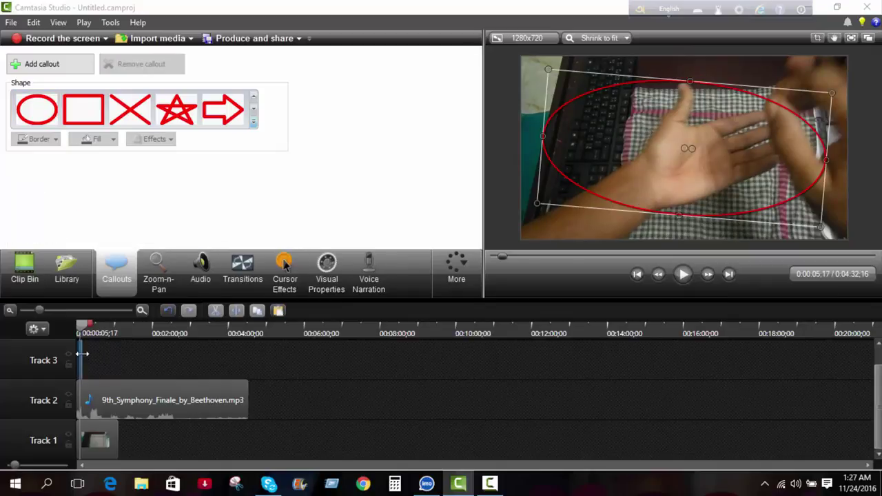
{"action": "left_click", "coordinate": [82, 354]}
{"action": "right_click", "coordinate": [86, 349]}
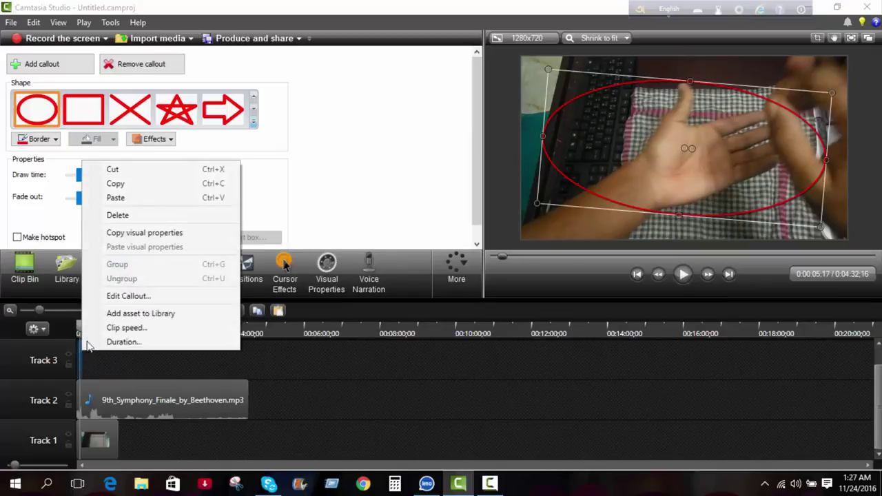
{"action": "left_click", "coordinate": [118, 216]}
{"action": "left_click", "coordinate": [662, 148]}
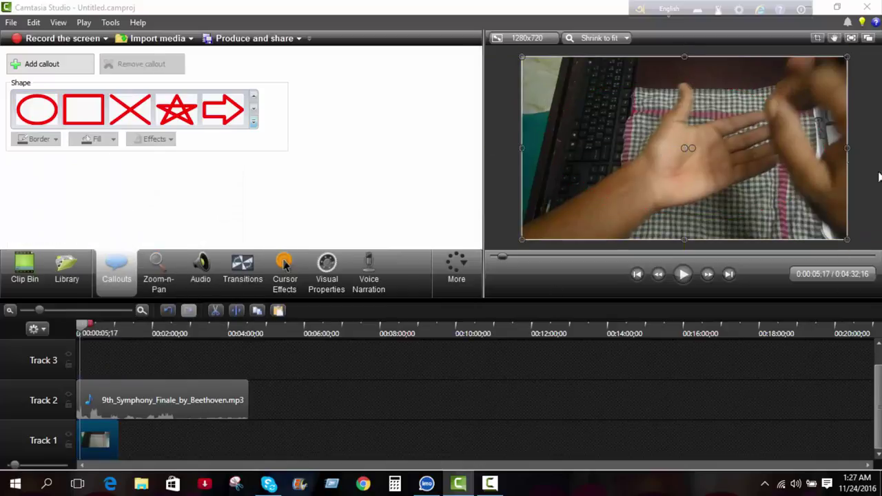
Add a blur callout from the Special shapes, enlarge it and move it over the forearm in the video's lower left.
{"action": "left_click", "coordinate": [254, 124]}
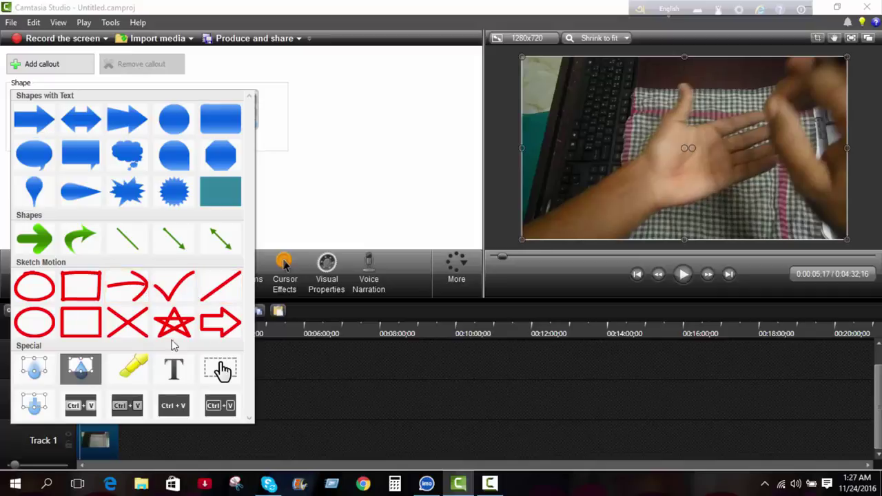
{"action": "left_click", "coordinate": [31, 369]}
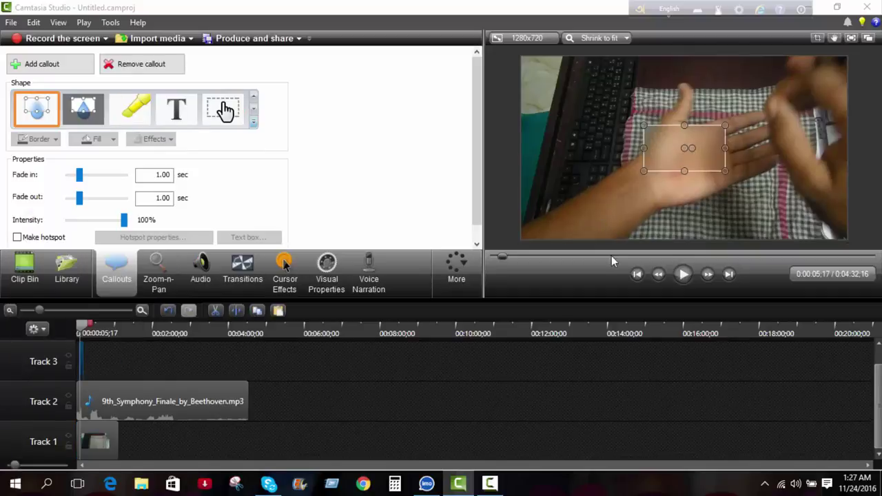
{"action": "left_click_drag", "start_coordinate": [690, 141], "coordinate": [693, 211]}
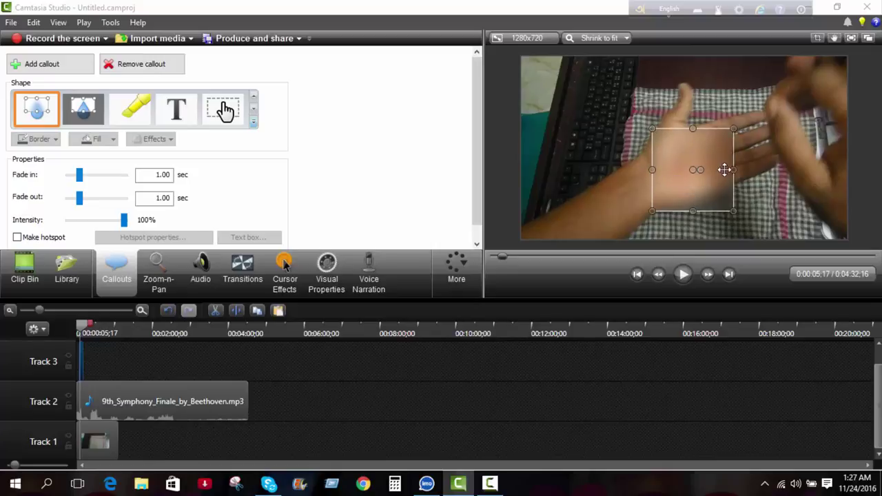
{"action": "left_click_drag", "start_coordinate": [733, 170], "coordinate": [615, 193]}
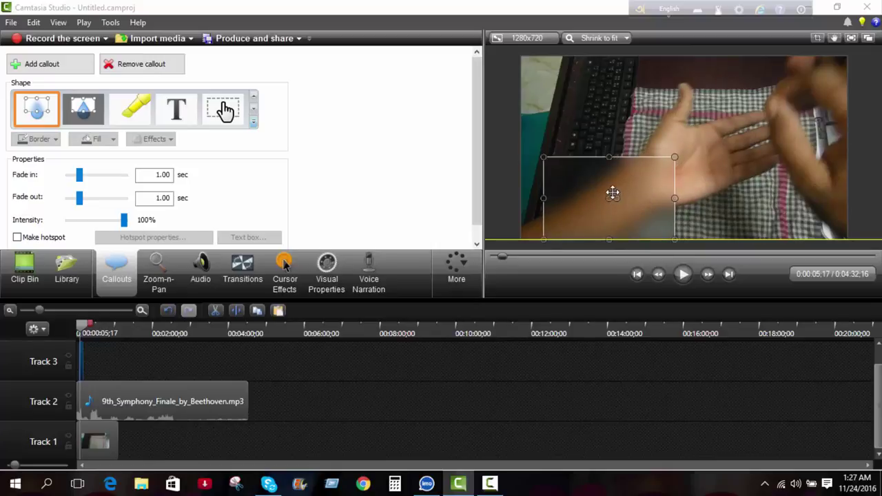
Stretch the blur callout to the video's full height, leaving narrow strips clear at both sides, and play the result.
{"action": "left_click_drag", "start_coordinate": [675, 199], "coordinate": [769, 199]}
{"action": "left_click_drag", "start_coordinate": [656, 157], "coordinate": [656, 53]}
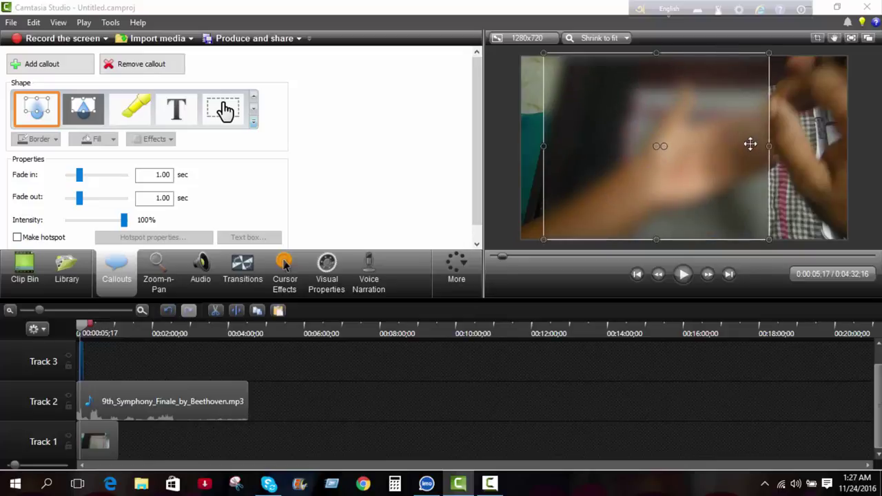
{"action": "mouse_move", "coordinate": [765, 144]}
{"action": "left_mouse_down"}
{"action": "mouse_move", "coordinate": [786, 145]}
{"action": "mouse_move", "coordinate": [764, 146]}
{"action": "left_mouse_up"}
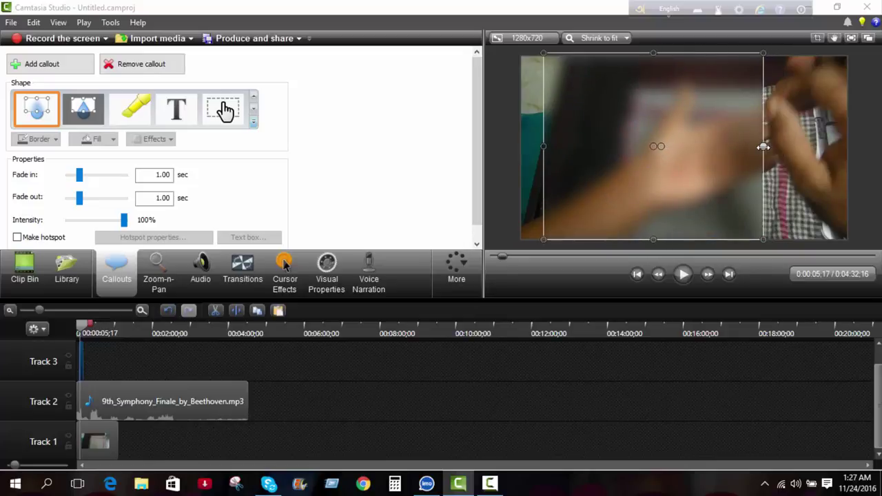
{"action": "left_click", "coordinate": [684, 274]}
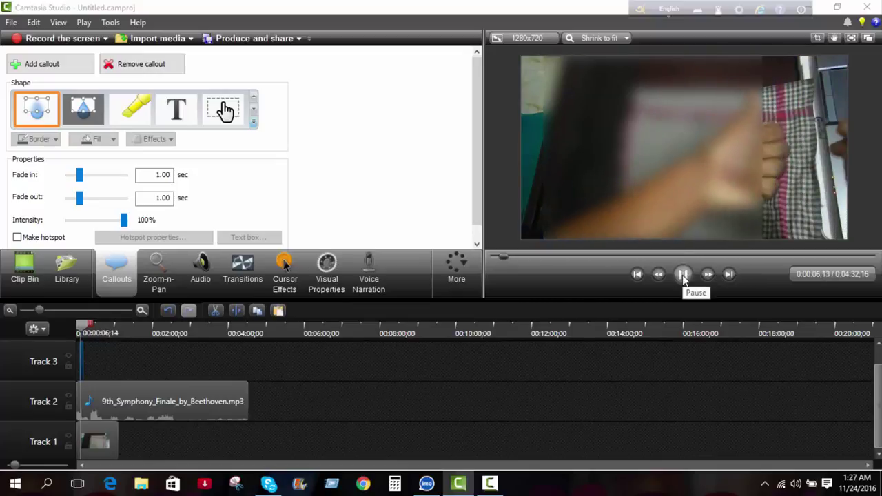
{"action": "left_click", "coordinate": [683, 275]}
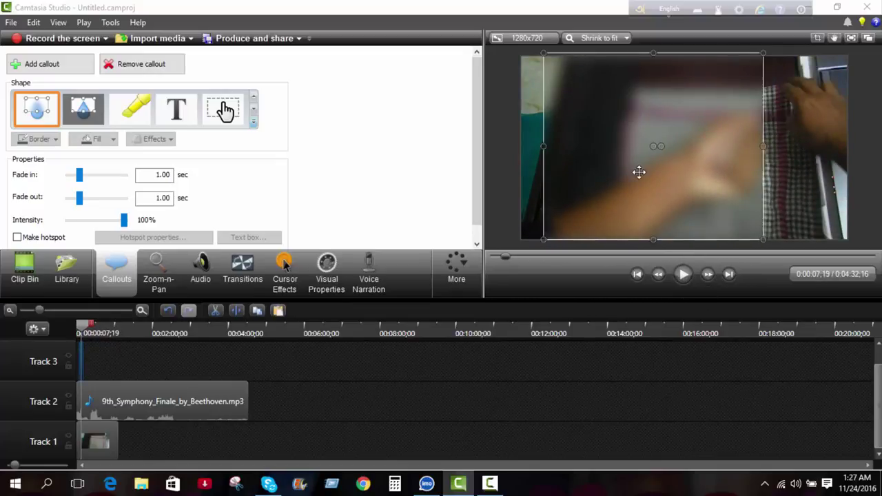
Set the blur callout's fade in and fade out to 5.00 sec and play a short stretch.
{"action": "left_click_drag", "start_coordinate": [80, 198], "coordinate": [128, 177]}
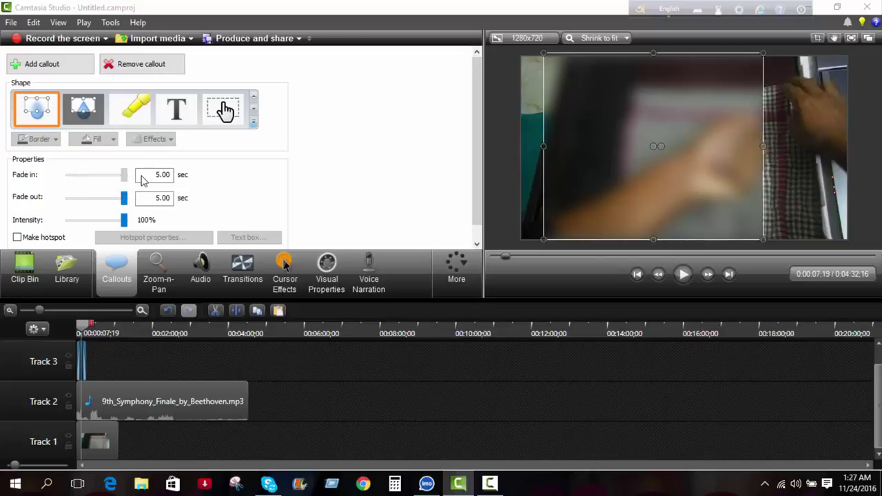
{"action": "left_click", "coordinate": [684, 275]}
{"action": "left_click", "coordinate": [683, 274]}
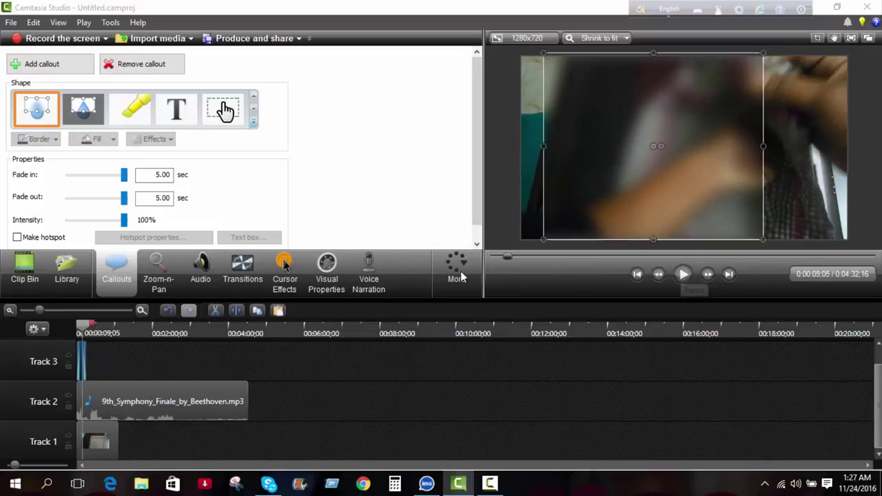
Set the blur callout's fade in and fade out to 0.00 sec and play the video past the callout's end.
{"action": "left_click_drag", "start_coordinate": [124, 174], "coordinate": [41, 175]}
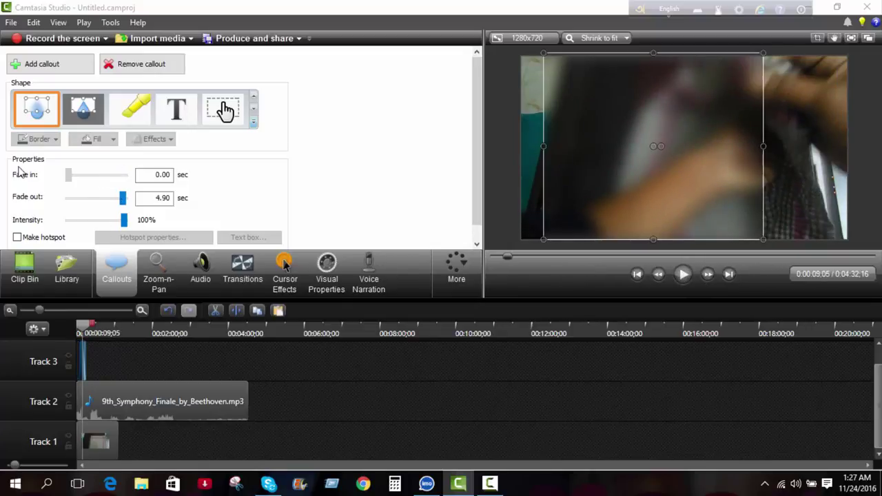
{"action": "left_click_drag", "start_coordinate": [123, 198], "coordinate": [40, 200]}
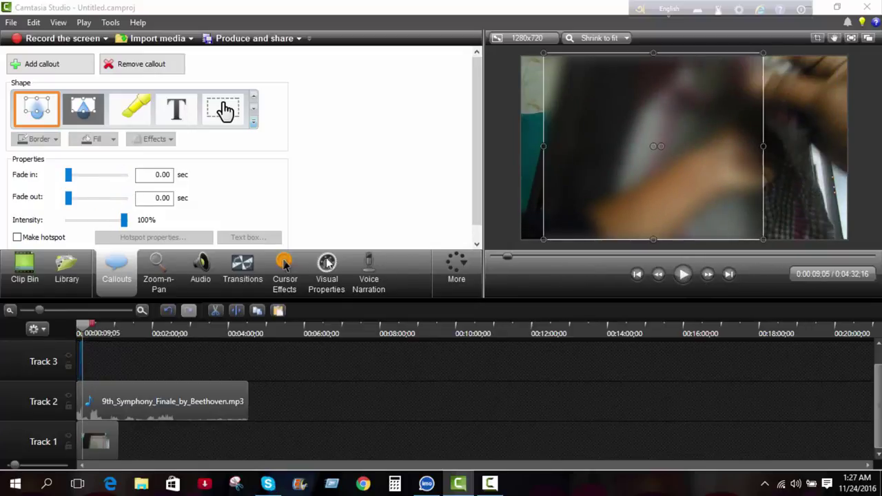
{"action": "left_click", "coordinate": [683, 274]}
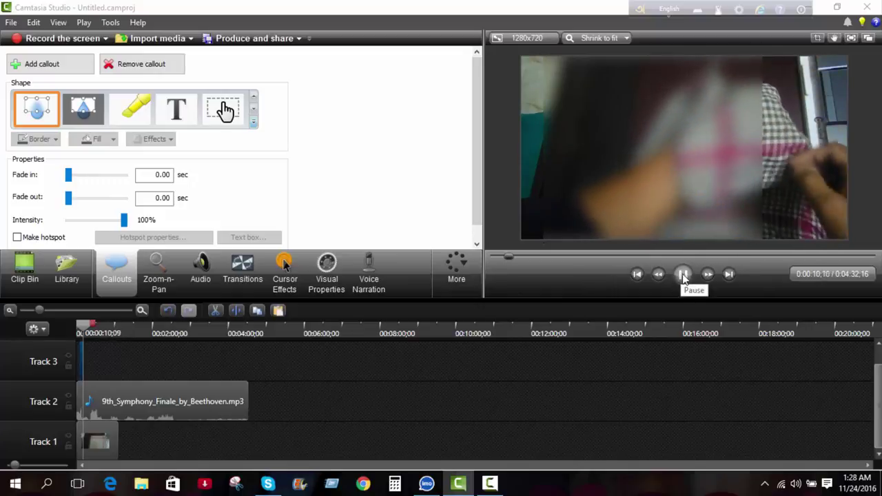
{"action": "left_click", "coordinate": [684, 274]}
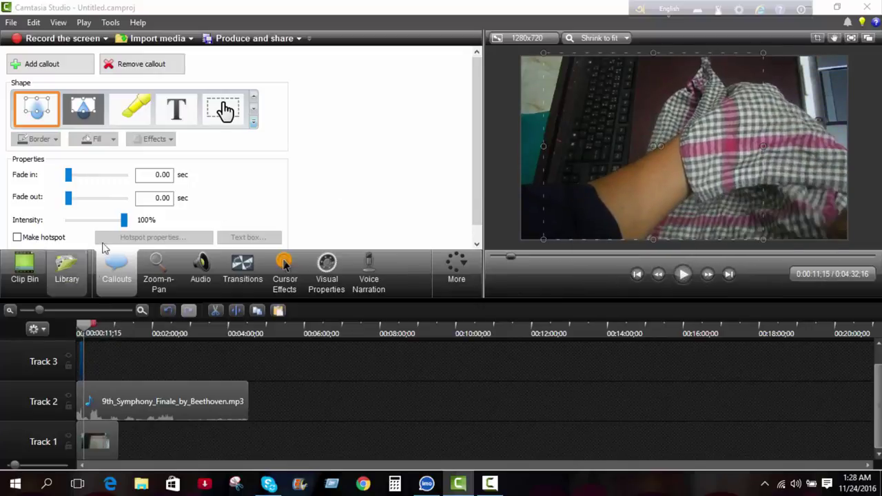
Set the blur callout's fade out to 0.20 sec.
{"action": "left_click_drag", "start_coordinate": [138, 198], "coordinate": [183, 197]}
{"action": "type", "text": "0.3"}
{"action": "key", "text": "Return"}
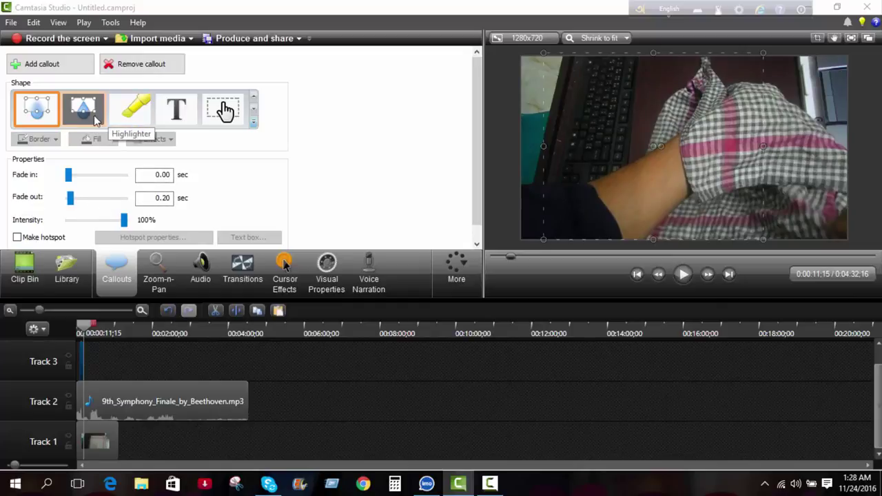
Delete the blur callout from Track 3.
{"action": "left_click", "coordinate": [79, 360]}
{"action": "right_click", "coordinate": [79, 359]}
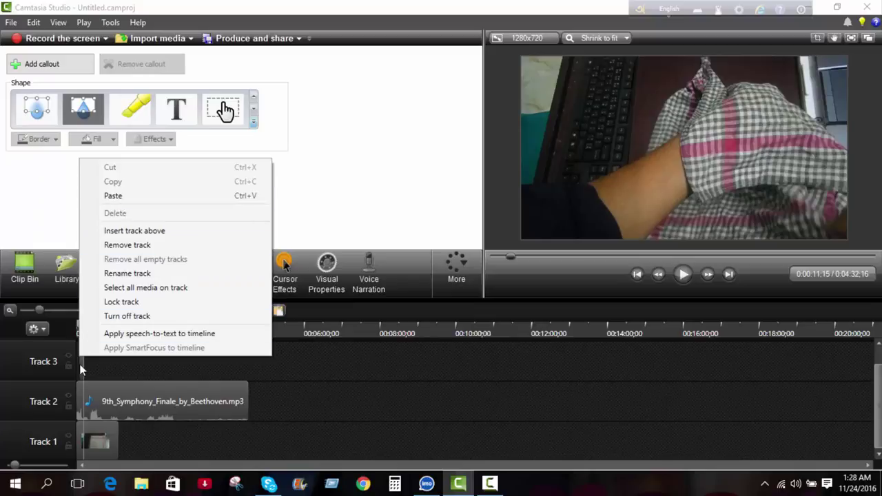
{"action": "left_click", "coordinate": [81, 370]}
{"action": "left_click", "coordinate": [80, 364]}
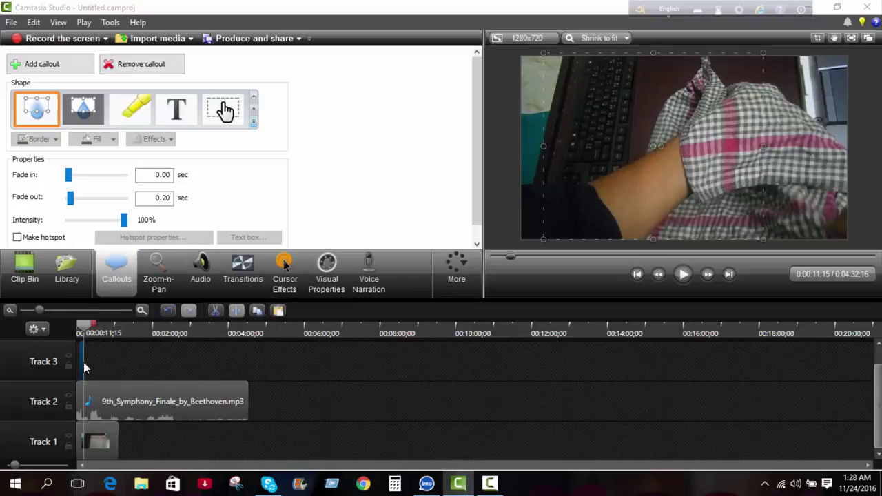
{"action": "right_click", "coordinate": [84, 369]}
{"action": "left_click", "coordinate": [147, 217]}
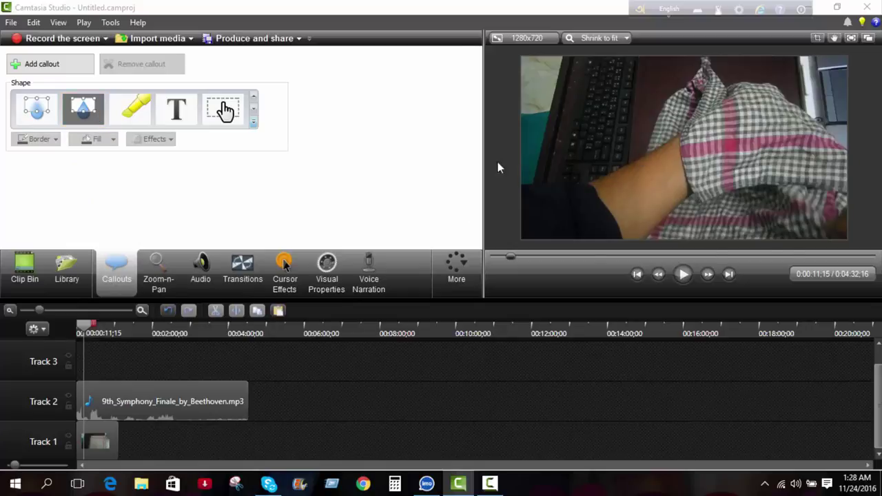
Add a spotlight callout, tilt it slightly and stretch it over the forearm and cloth to past the video's right edge.
{"action": "left_click", "coordinate": [83, 108]}
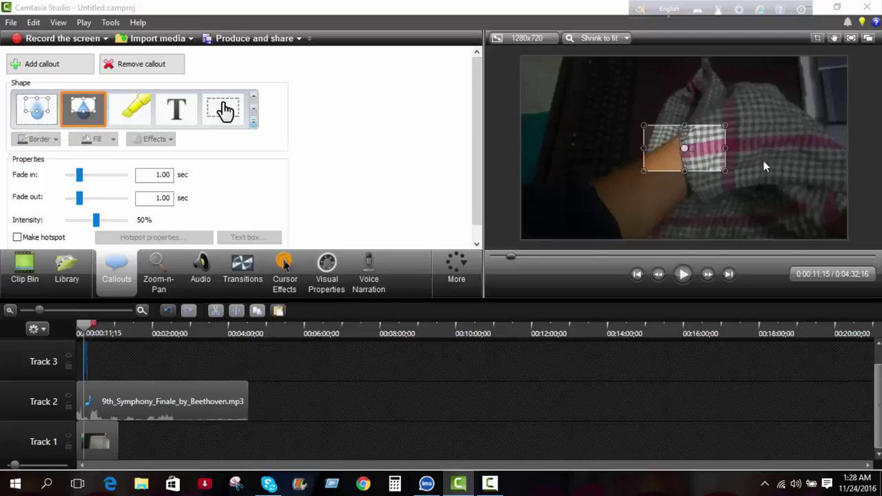
{"action": "mouse_move", "coordinate": [691, 147]}
{"action": "left_mouse_down"}
{"action": "mouse_move", "coordinate": [682, 142]}
{"action": "mouse_move", "coordinate": [709, 143]}
{"action": "left_mouse_up"}
{"action": "left_click_drag", "start_coordinate": [620, 157], "coordinate": [558, 161]}
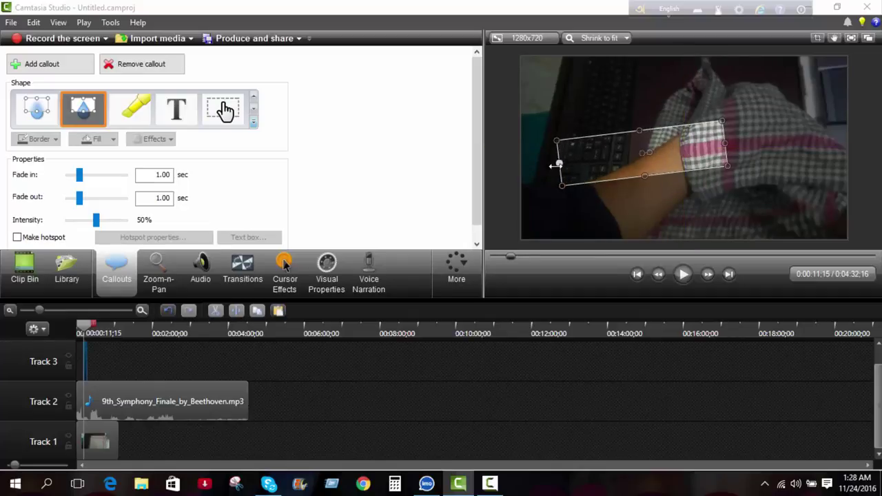
{"action": "left_click_drag", "start_coordinate": [642, 178], "coordinate": [650, 237]}
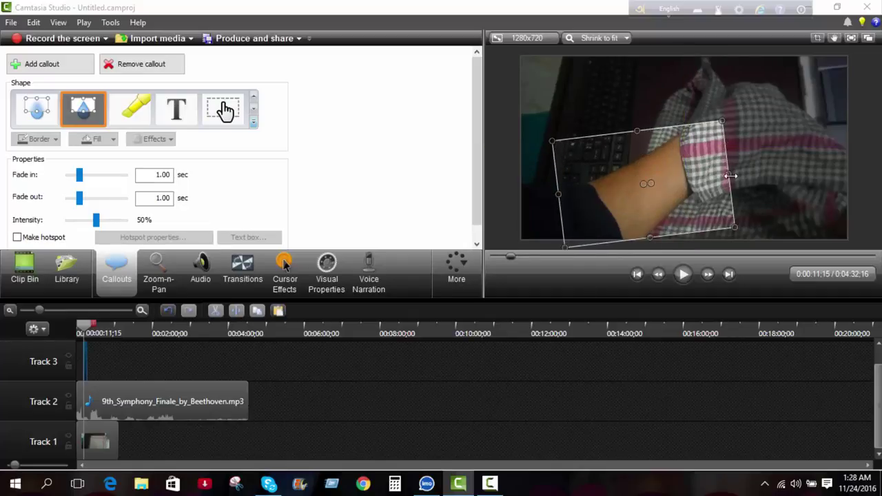
{"action": "left_click_drag", "start_coordinate": [729, 175], "coordinate": [872, 157]}
Reshape the tilted spotlight callout into a tall, narrow frame over the right part of the checkered cloth.
{"action": "mouse_move", "coordinate": [708, 119]}
{"action": "left_mouse_down"}
{"action": "mouse_move", "coordinate": [699, 73]}
{"action": "mouse_move", "coordinate": [700, 125]}
{"action": "left_mouse_up"}
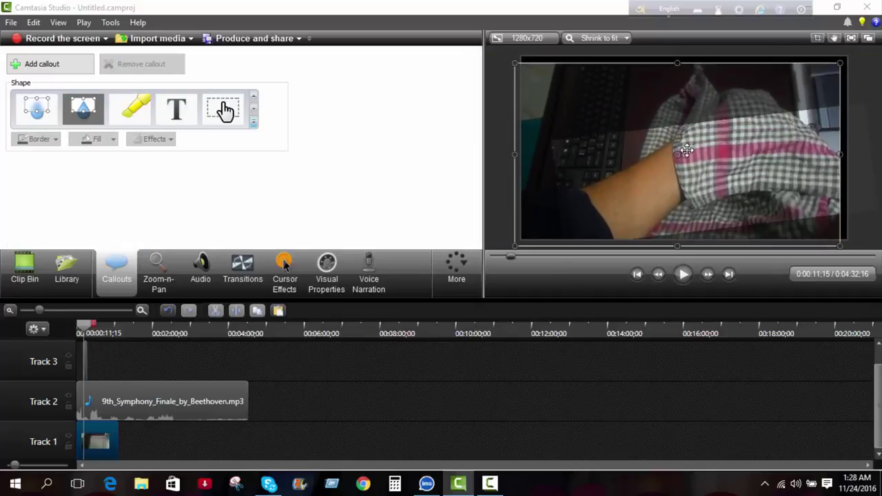
{"action": "left_click", "coordinate": [689, 135]}
{"action": "left_click_drag", "start_coordinate": [709, 124], "coordinate": [706, 88]}
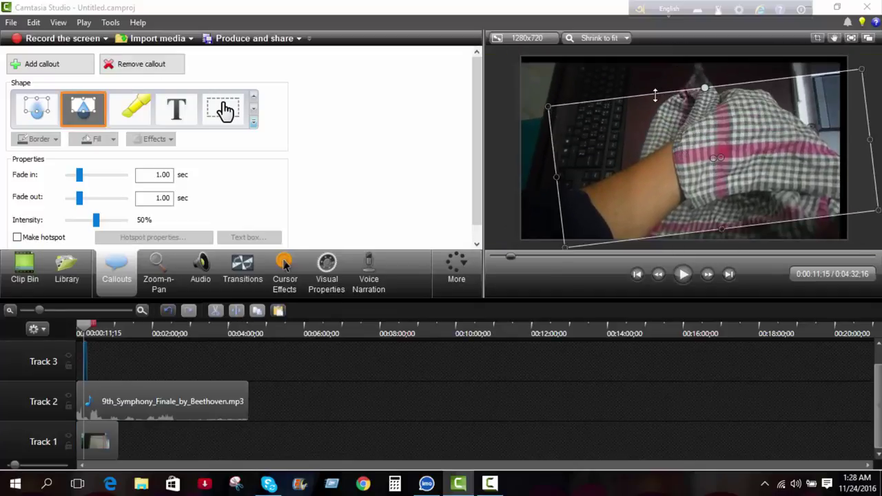
{"action": "left_click_drag", "start_coordinate": [870, 140], "coordinate": [728, 149]}
{"action": "left_click_drag", "start_coordinate": [661, 121], "coordinate": [715, 102]}
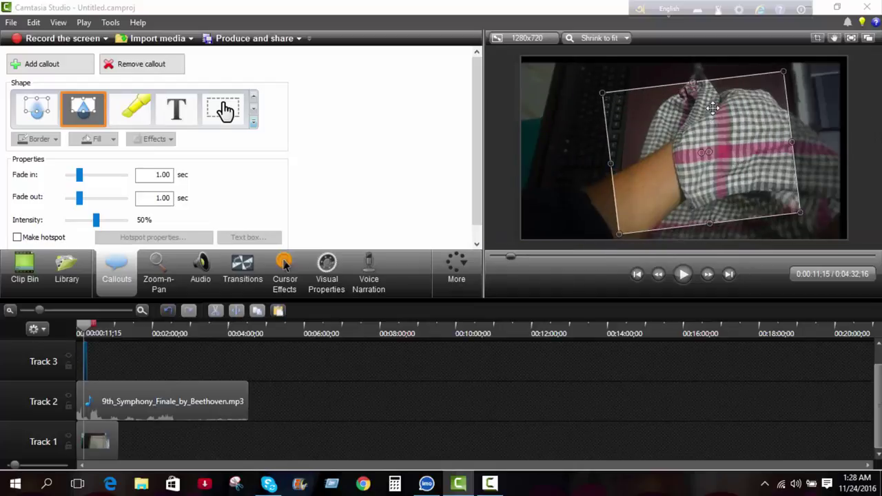
{"action": "left_click_drag", "start_coordinate": [643, 159], "coordinate": [696, 153]}
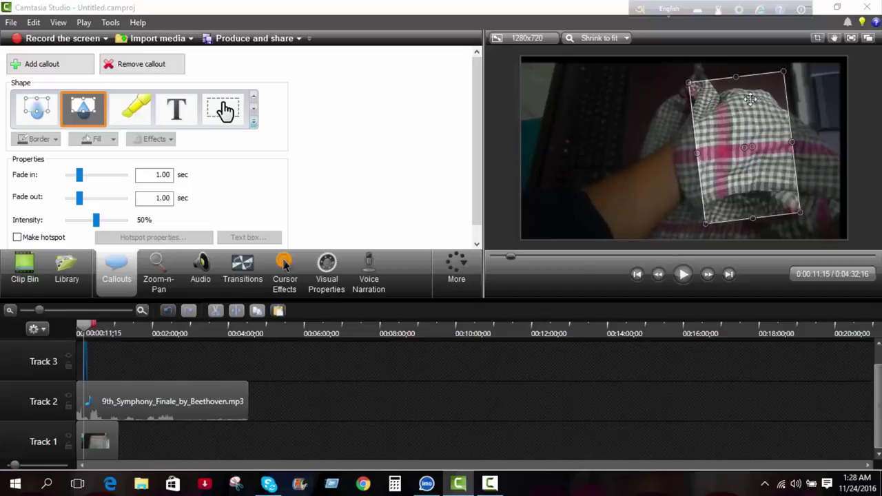
{"action": "left_click_drag", "start_coordinate": [740, 81], "coordinate": [739, 80]}
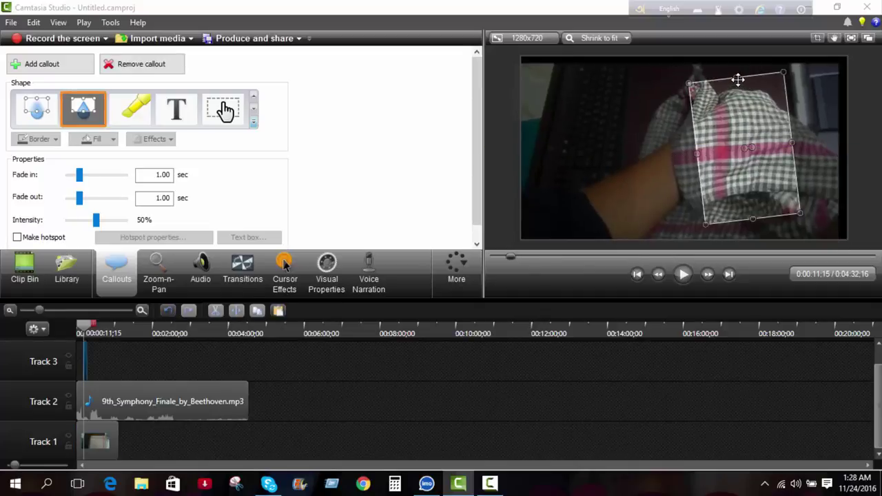
Play a short stretch of the video with the spotlight, and delete the spotlight callout from Track 3.
{"action": "left_click", "coordinate": [683, 274]}
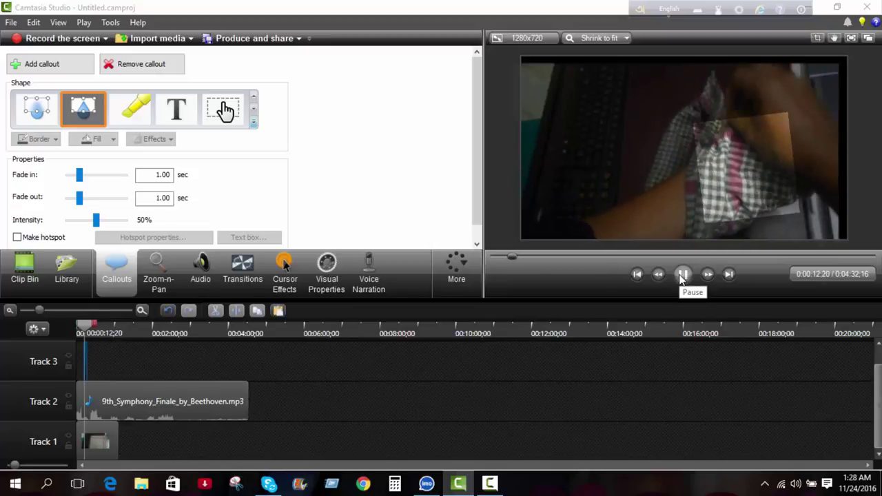
{"action": "left_click", "coordinate": [683, 275]}
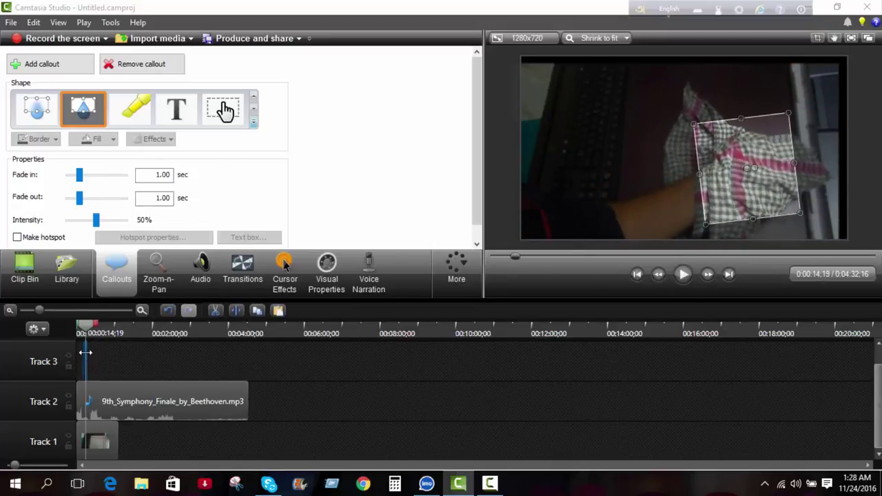
{"action": "right_click", "coordinate": [86, 359]}
{"action": "left_click", "coordinate": [117, 213]}
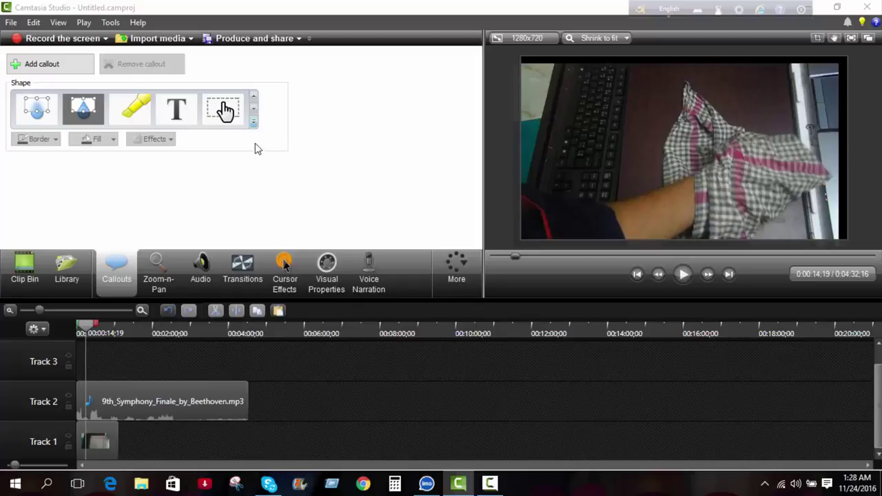
Add a highlighter callout, enlarge it to cover most of the checkered cloth and play a short stretch.
{"action": "left_click", "coordinate": [128, 111]}
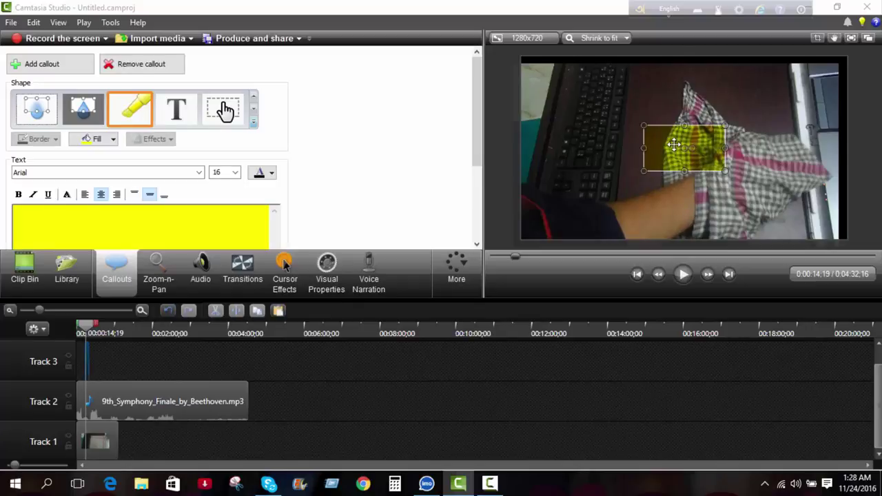
{"action": "mouse_move", "coordinate": [674, 144]}
{"action": "left_mouse_down"}
{"action": "mouse_move", "coordinate": [699, 131]}
{"action": "mouse_move", "coordinate": [694, 95]}
{"action": "left_mouse_up"}
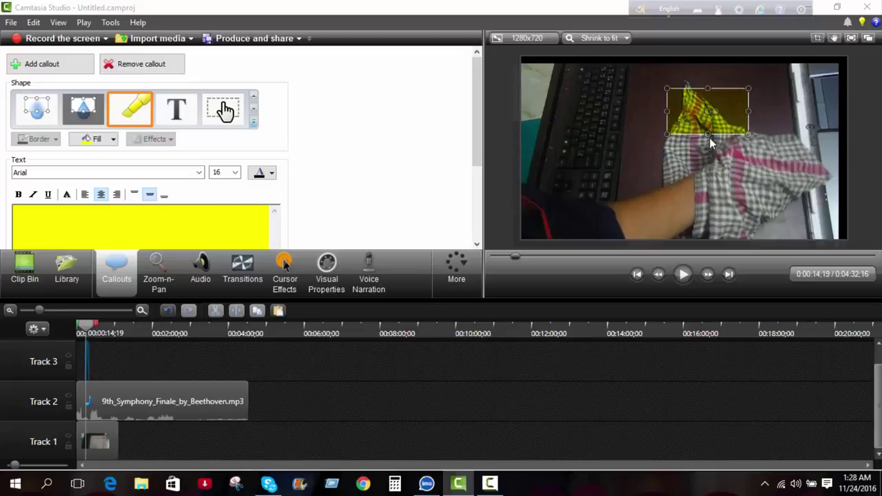
{"action": "left_click_drag", "start_coordinate": [718, 190], "coordinate": [710, 236]}
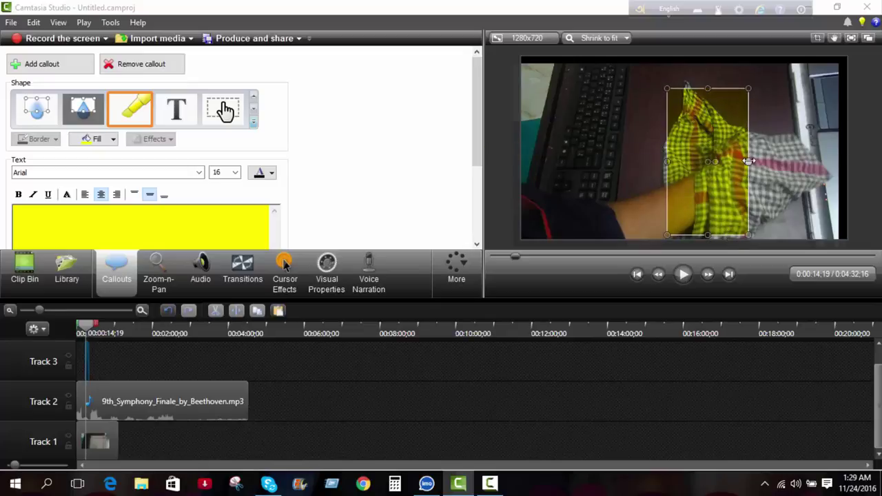
{"action": "left_click_drag", "start_coordinate": [750, 161], "coordinate": [820, 163]}
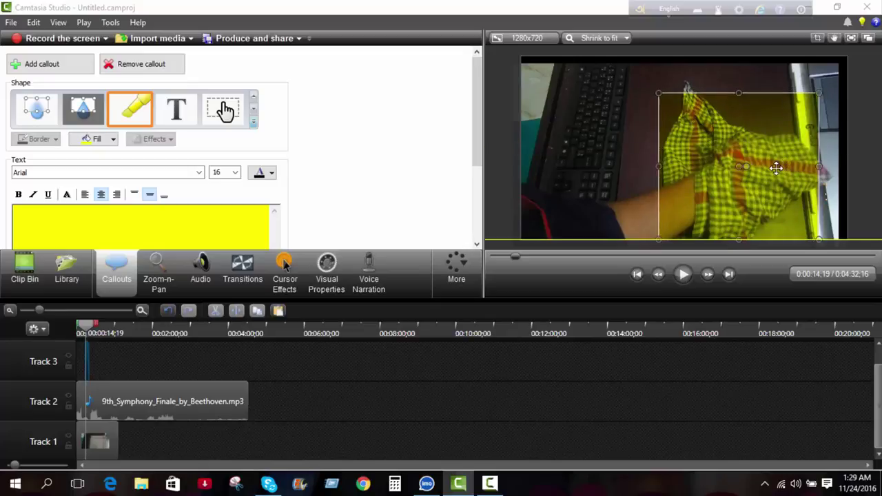
{"action": "left_click", "coordinate": [684, 279]}
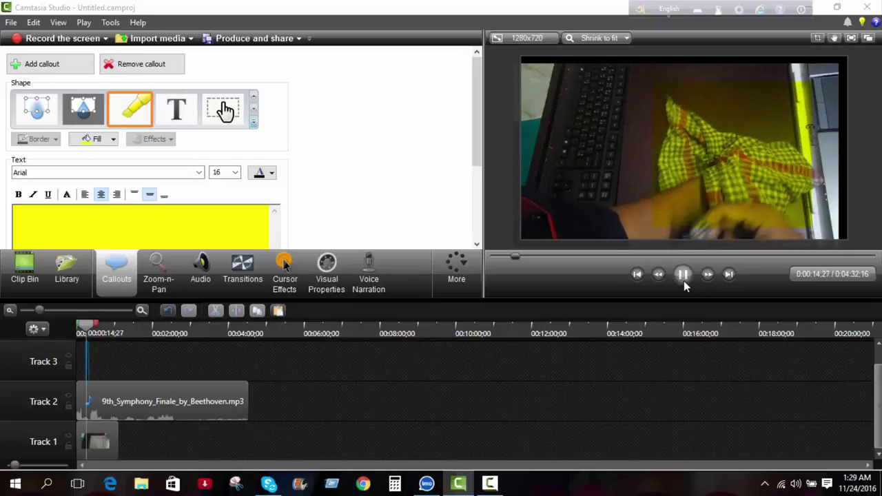
{"action": "left_click", "coordinate": [684, 279]}
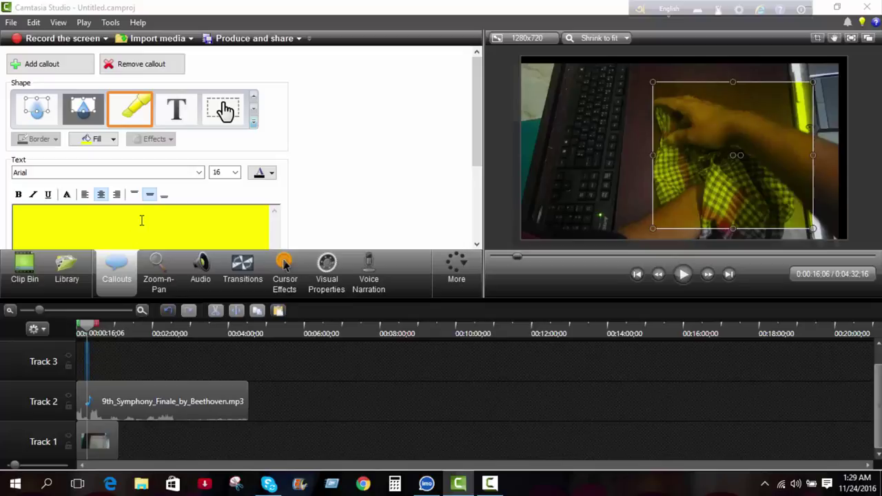
Try a red fill on the highlighter callout and change the fill to orange.
{"action": "left_click", "coordinate": [97, 139]}
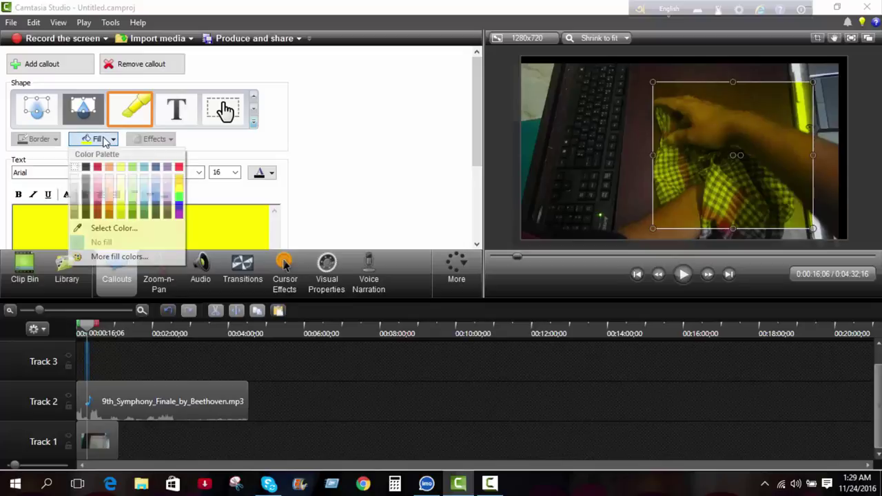
{"action": "left_click", "coordinate": [101, 173]}
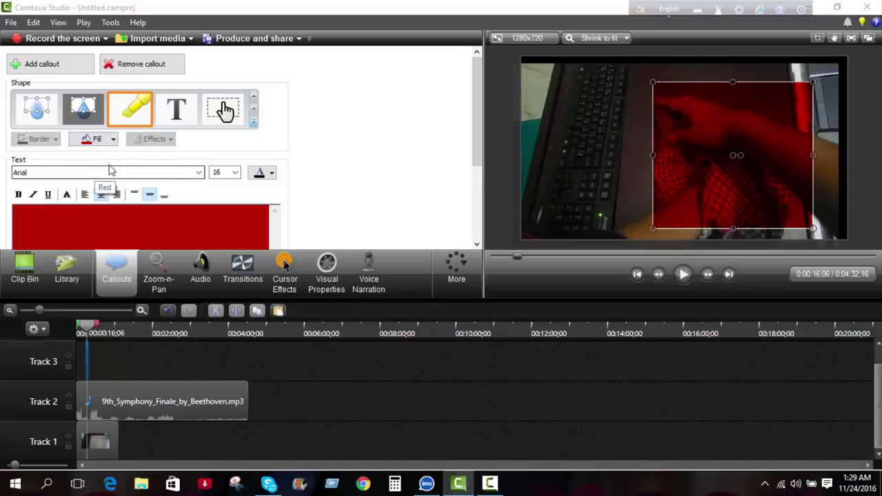
{"action": "left_click", "coordinate": [104, 141]}
{"action": "left_click", "coordinate": [113, 170]}
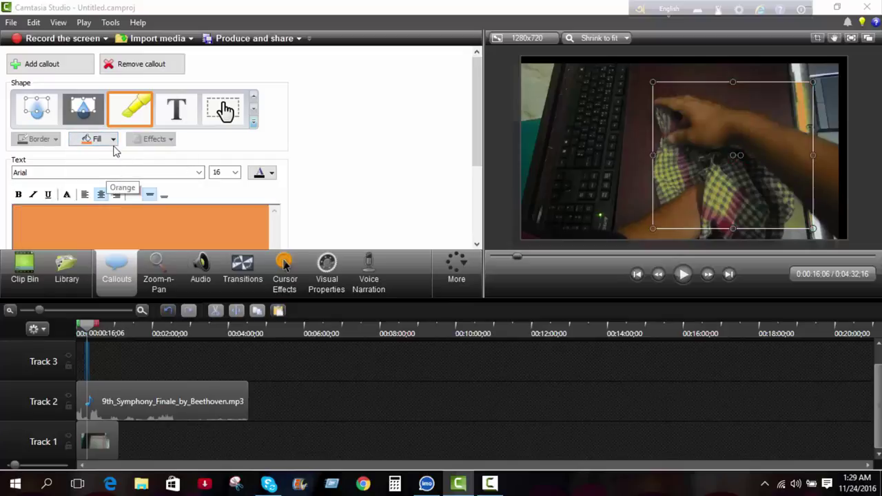
Delete the highlighter callout from Track 3.
{"action": "left_click", "coordinate": [84, 359]}
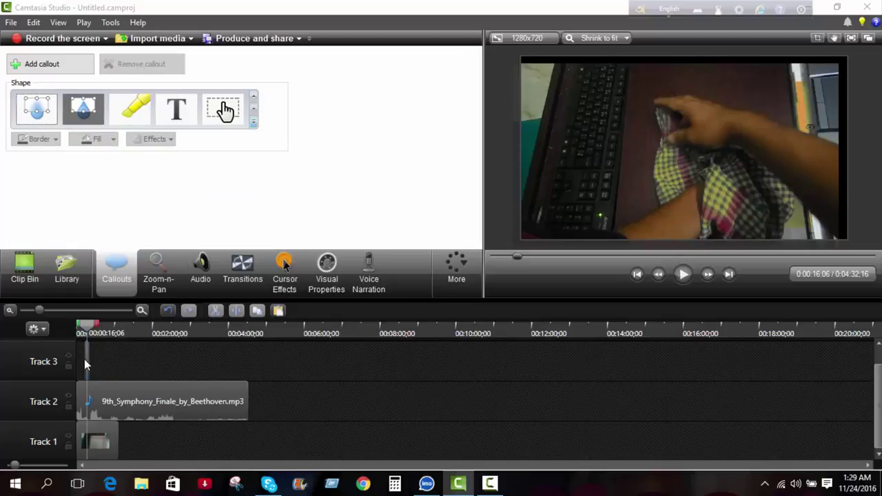
{"action": "right_click", "coordinate": [84, 360]}
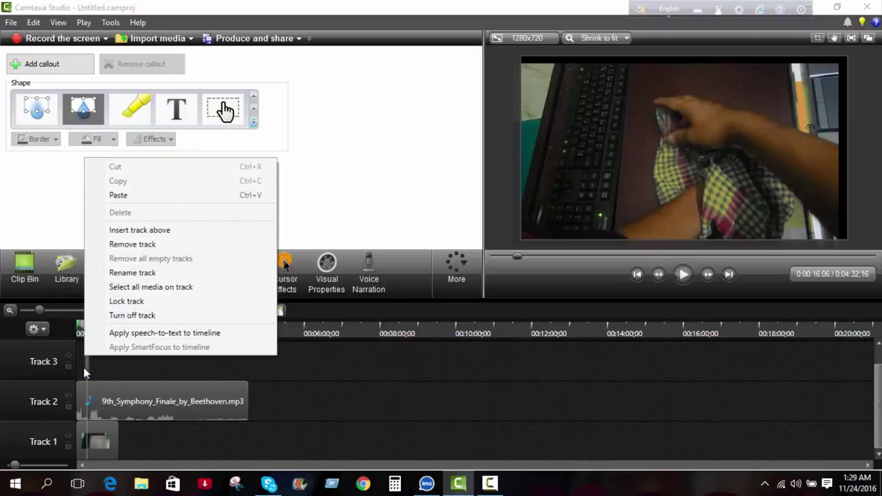
{"action": "left_click", "coordinate": [84, 366]}
{"action": "left_click", "coordinate": [86, 361]}
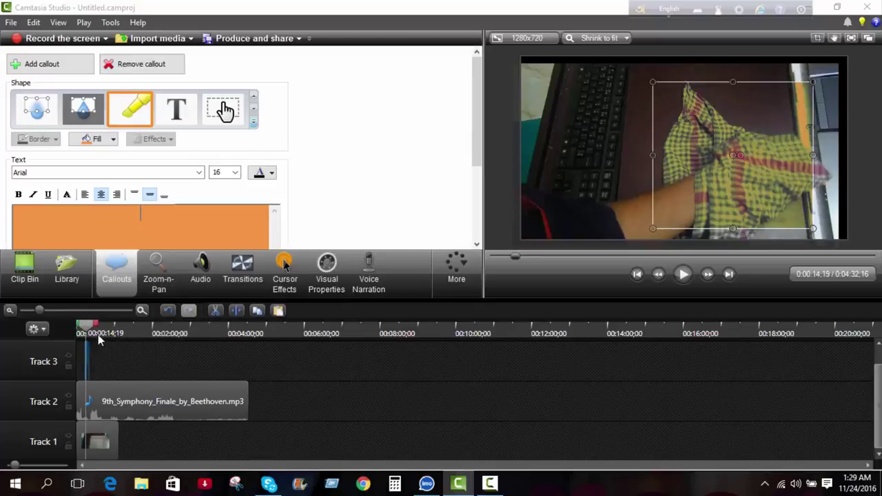
{"action": "right_click", "coordinate": [85, 362]}
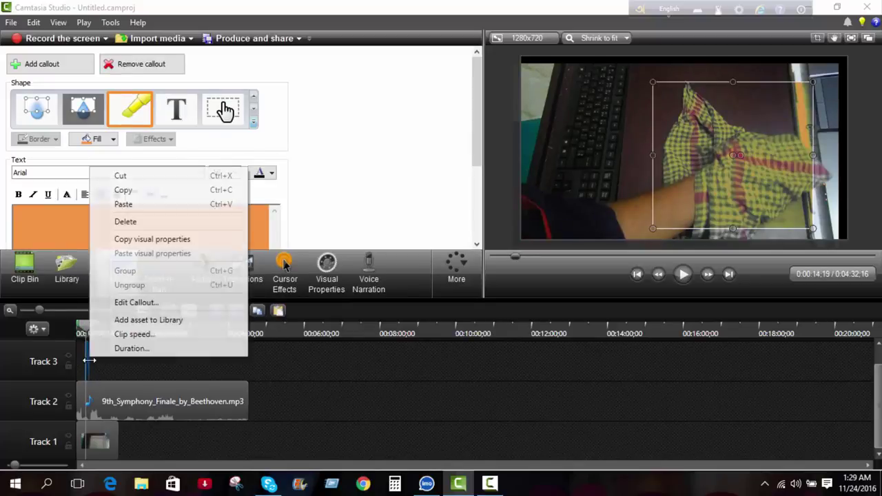
{"action": "left_click", "coordinate": [124, 224]}
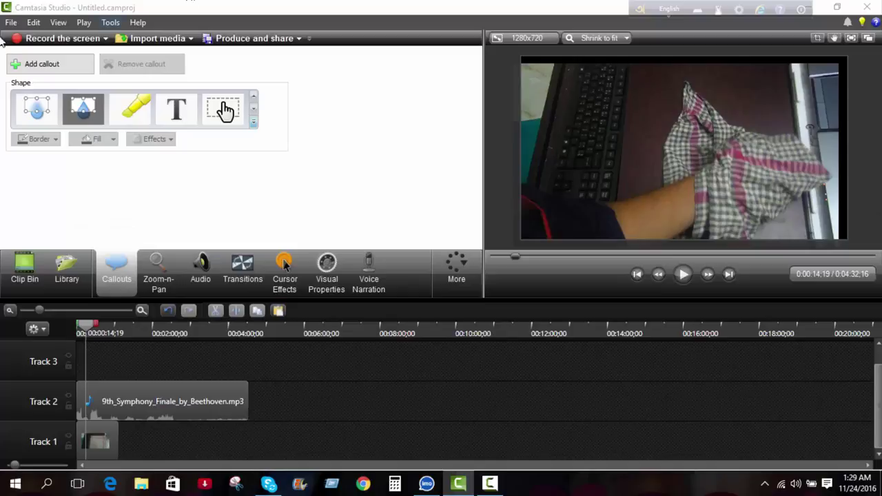
Add a text callout reading "NEW VIDEOS" and select all of its text.
{"action": "left_click", "coordinate": [181, 114]}
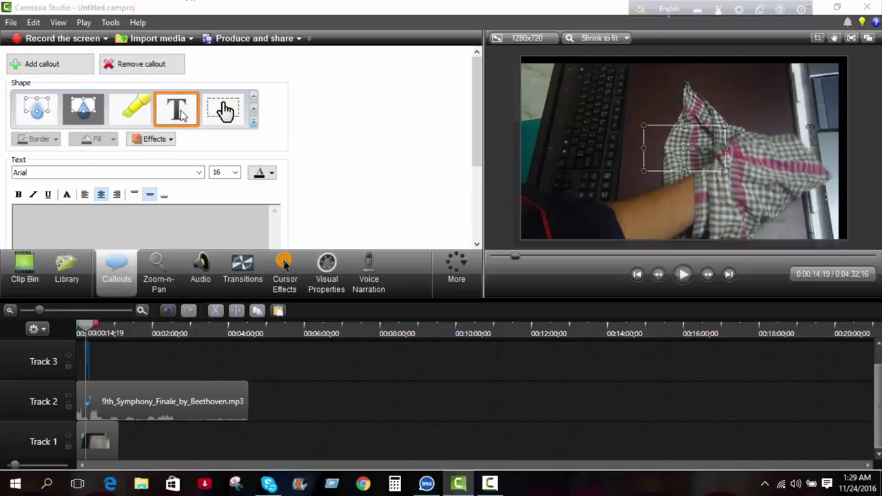
{"action": "left_click", "coordinate": [129, 232]}
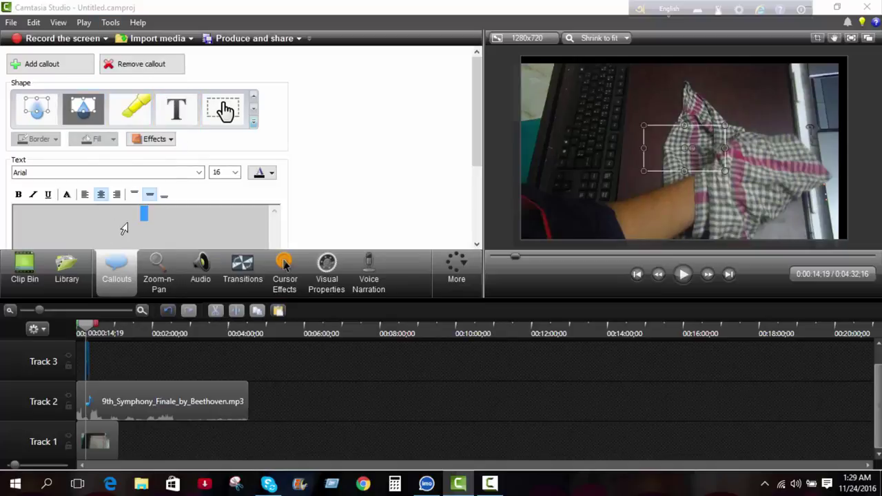
{"action": "scroll", "coordinate": [474, 120], "scroll_direction": "down", "scroll_amount": 3}
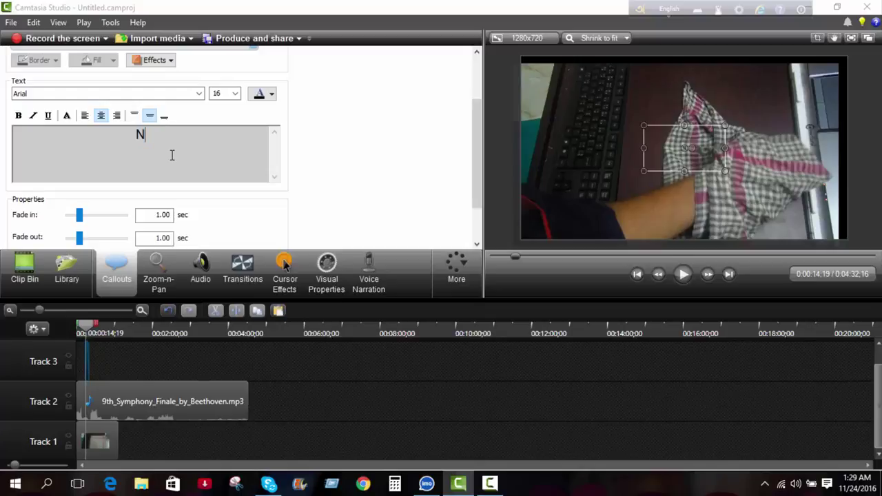
{"action": "type", "text": "EW VID"}
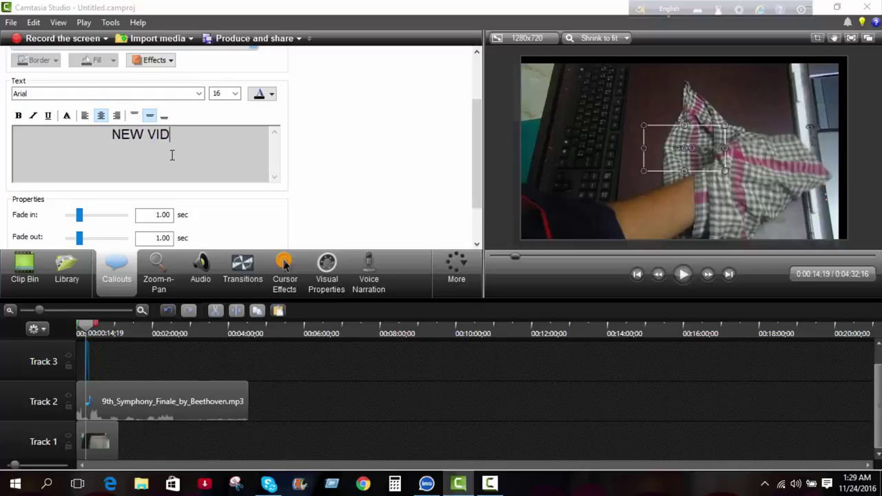
{"action": "type", "text": "EOS"}
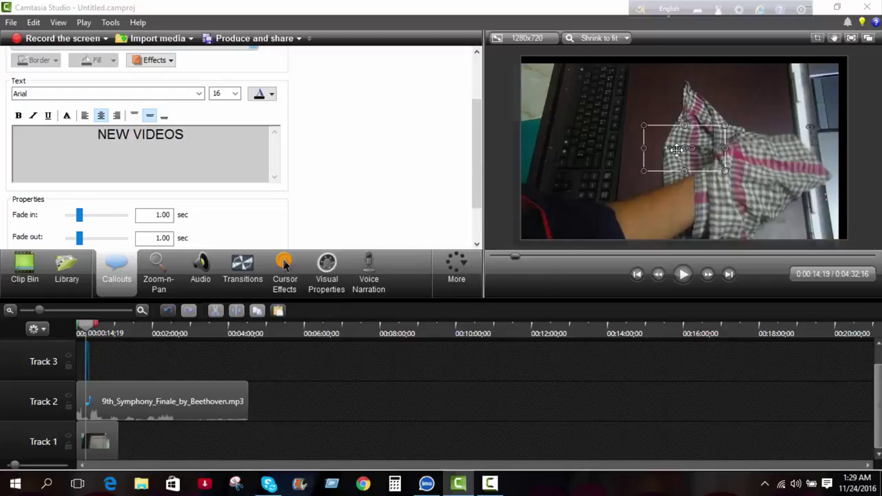
{"action": "left_click_drag", "start_coordinate": [204, 141], "coordinate": [89, 122]}
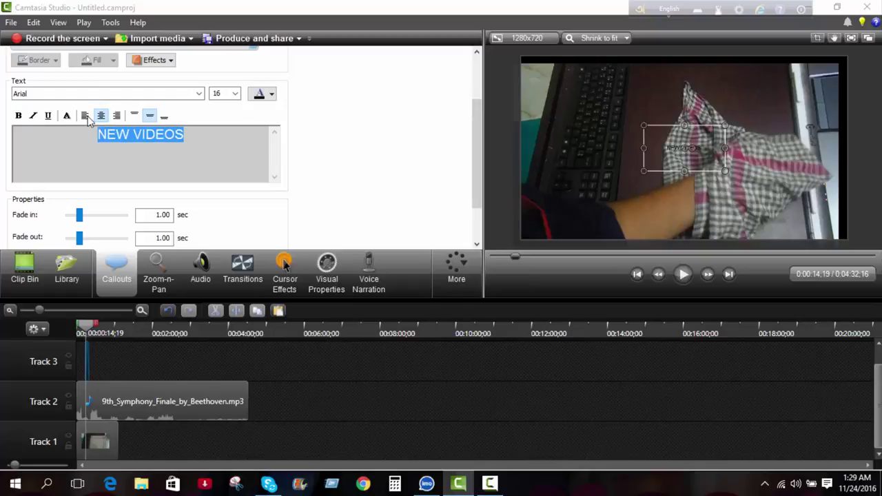
Set the NEW VIDEOS text to size 72, widen its callout to fit one line and move it up over the keyboard and desk.
{"action": "left_click", "coordinate": [234, 93]}
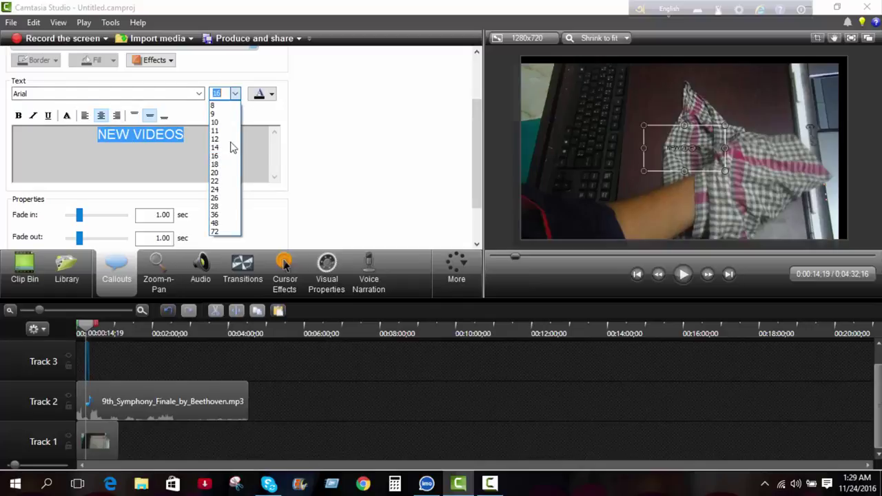
{"action": "left_click", "coordinate": [230, 232]}
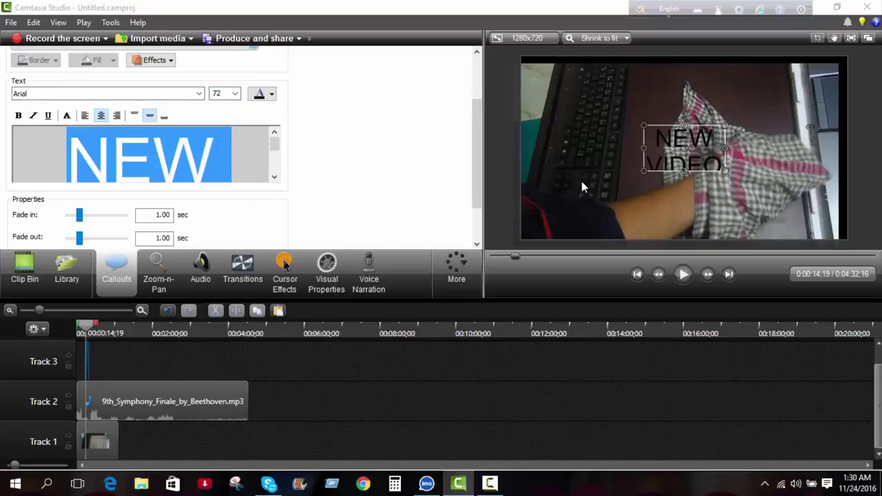
{"action": "left_click_drag", "start_coordinate": [643, 148], "coordinate": [541, 148]}
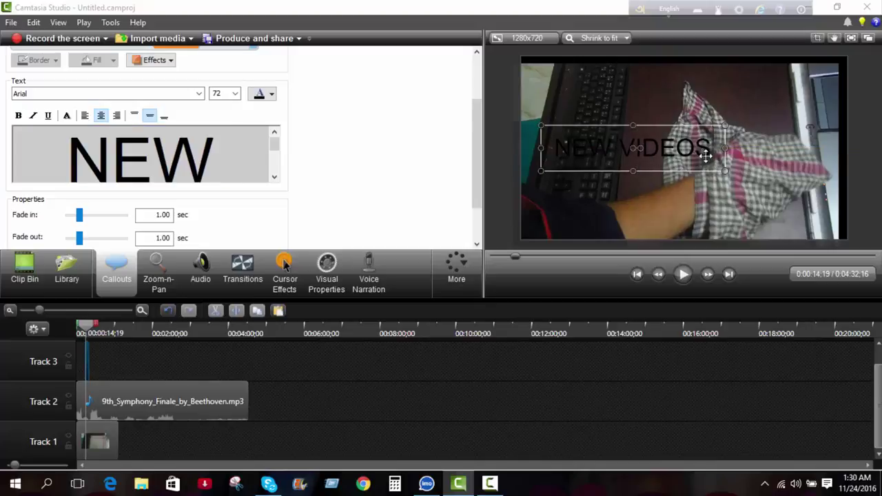
{"action": "left_click_drag", "start_coordinate": [664, 138], "coordinate": [689, 95]}
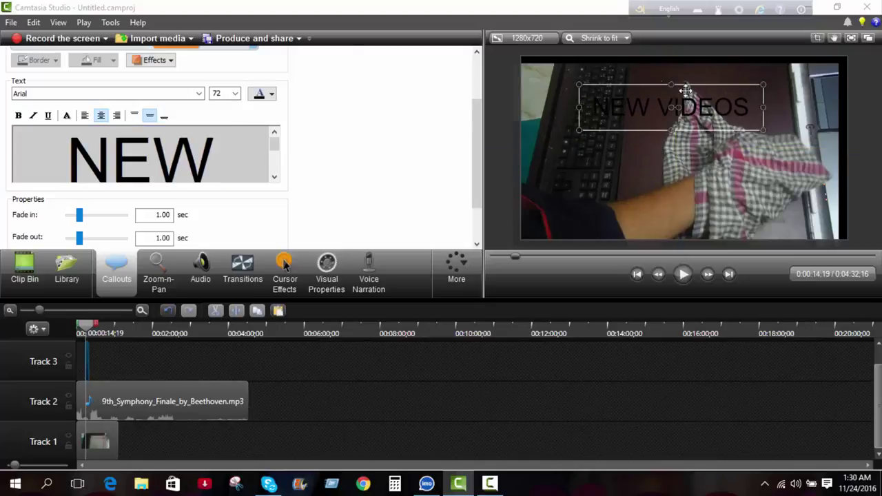
Change the colour of all the NEW VIDEOS text to white.
{"action": "left_click", "coordinate": [273, 95]}
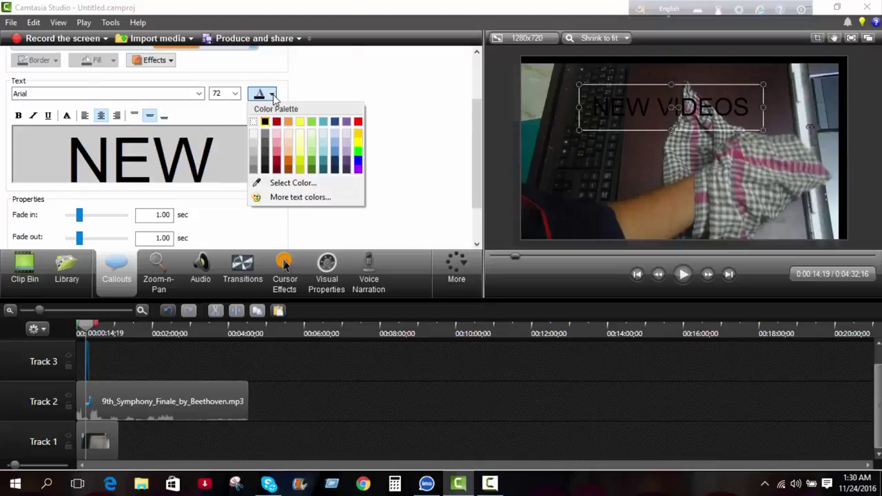
{"action": "left_click", "coordinate": [252, 136]}
{"action": "double_click", "coordinate": [210, 157]}
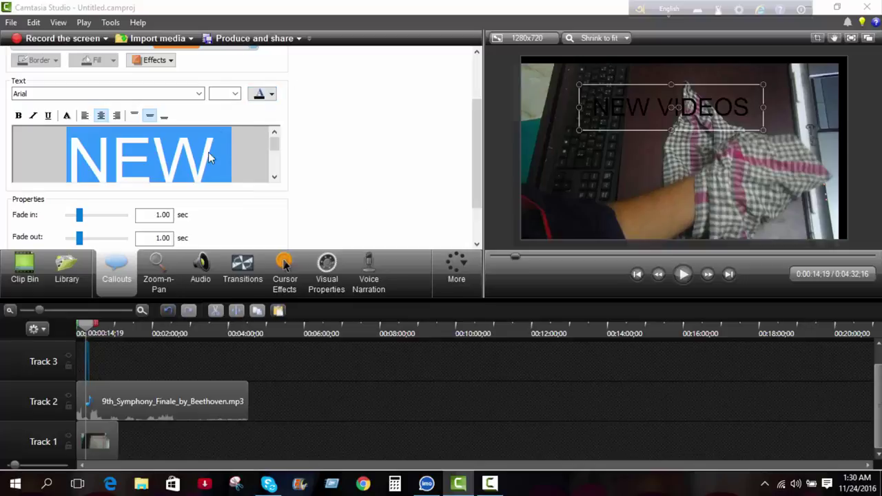
{"action": "left_click", "coordinate": [273, 95]}
{"action": "left_click", "coordinate": [254, 136]}
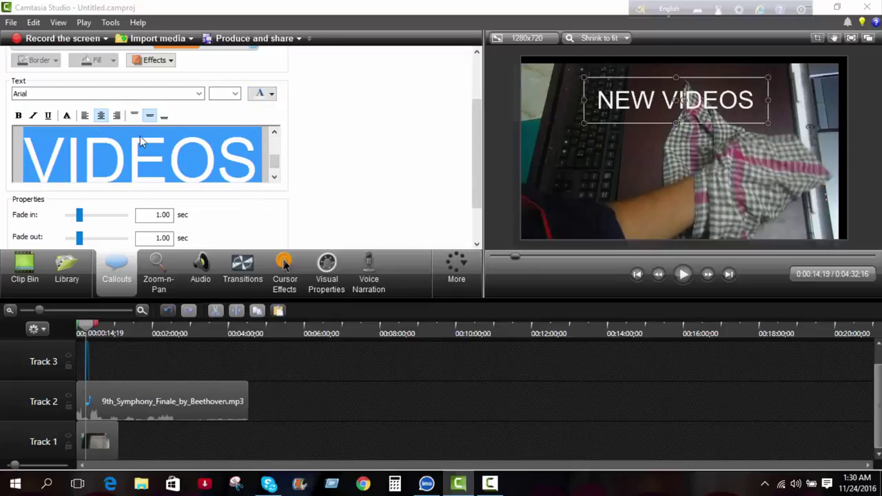
Try left and centre alignment on the callout text and set it to right-aligned.
{"action": "left_click", "coordinate": [85, 116]}
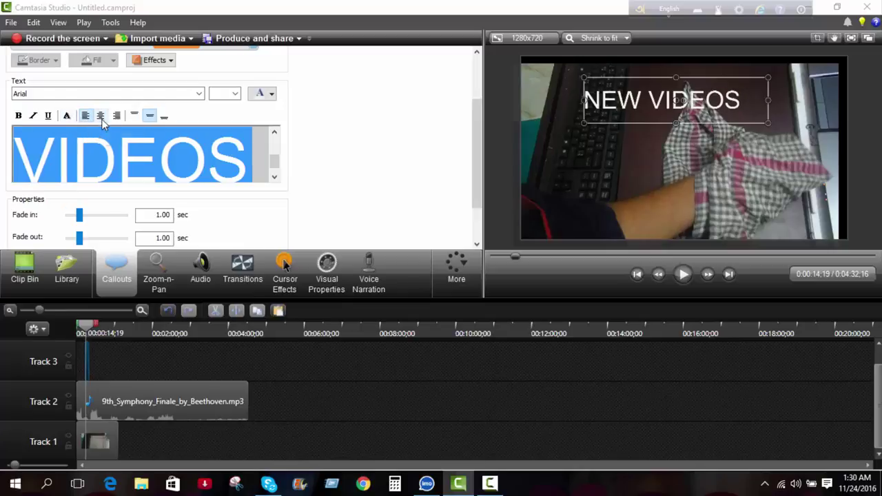
{"action": "left_click", "coordinate": [100, 116]}
{"action": "left_click", "coordinate": [116, 116]}
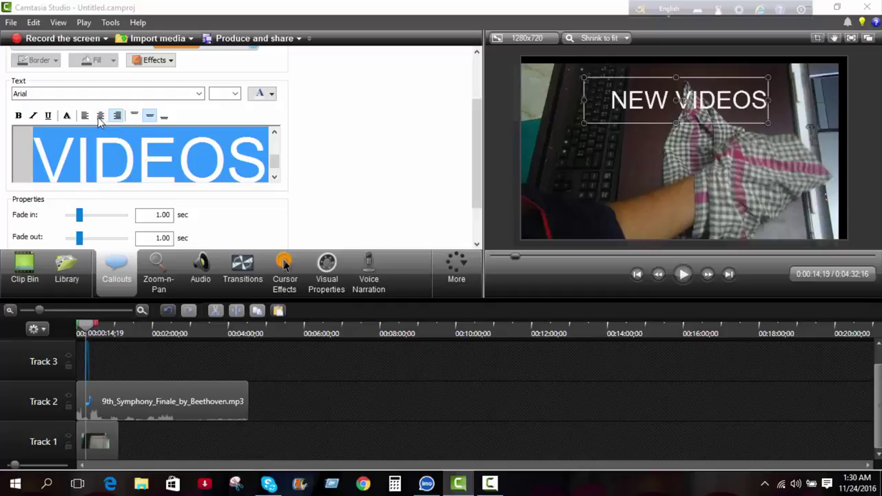
Try underline and italic on the callout text and make it bold.
{"action": "left_click", "coordinate": [48, 119]}
{"action": "left_click", "coordinate": [48, 117]}
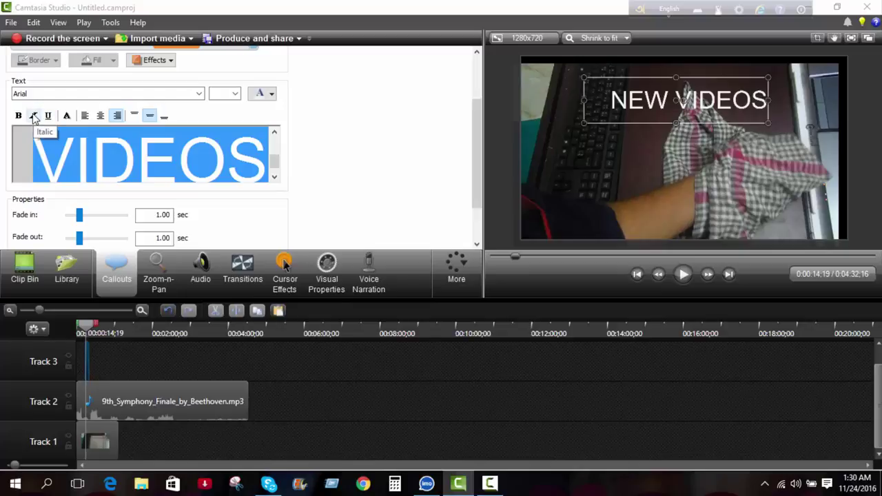
{"action": "left_click", "coordinate": [35, 118]}
{"action": "left_click", "coordinate": [33, 116]}
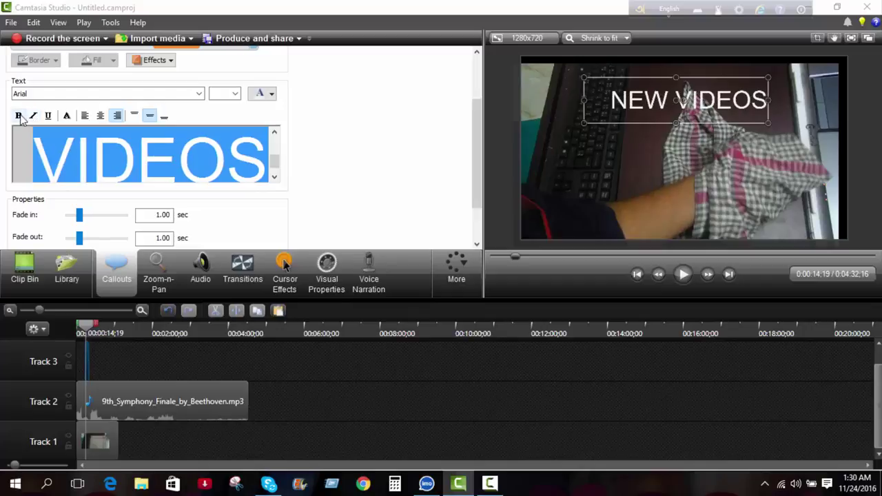
{"action": "left_click", "coordinate": [19, 116]}
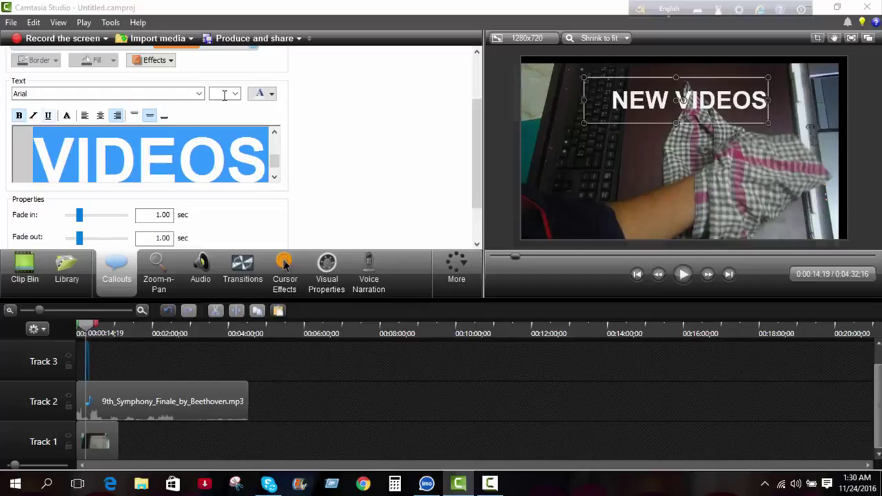
Try the Bauhaus 93 font on the callout text and change it to Bernard MT Condensed.
{"action": "left_click", "coordinate": [158, 95]}
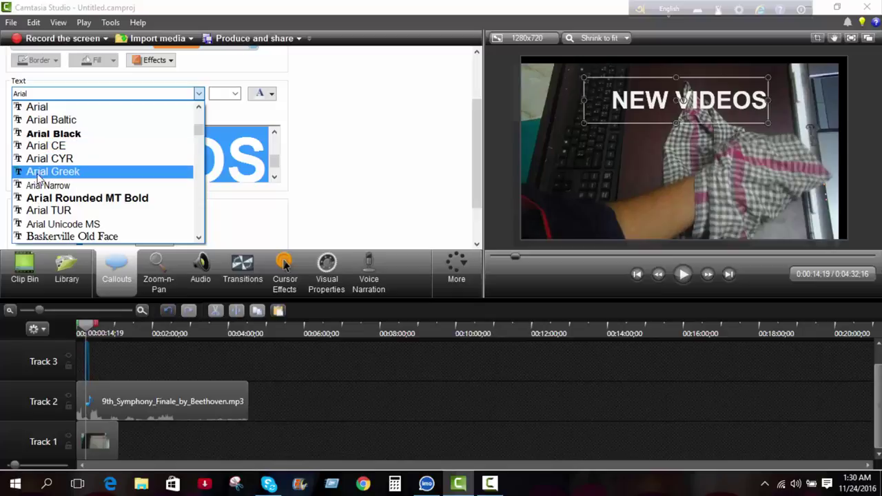
{"action": "scroll", "coordinate": [61, 186], "scroll_direction": "down", "scroll_amount": 1}
{"action": "left_click", "coordinate": [59, 211]}
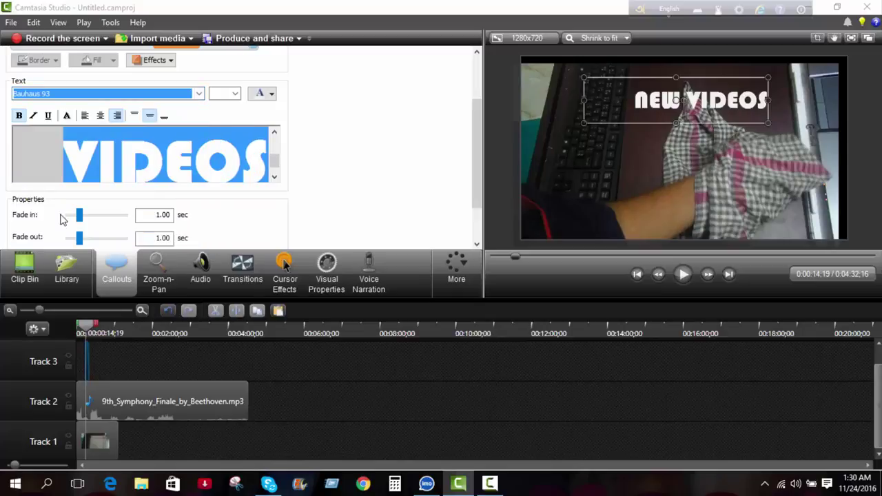
{"action": "left_click", "coordinate": [94, 93]}
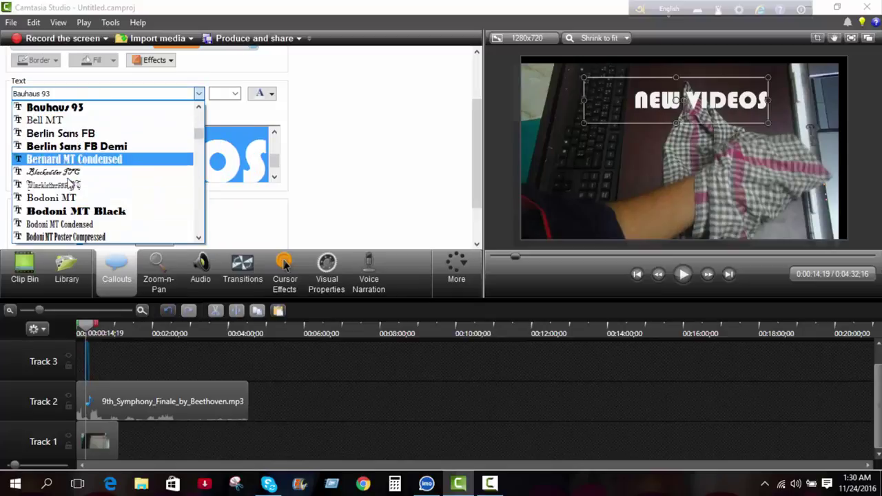
{"action": "left_click", "coordinate": [74, 159]}
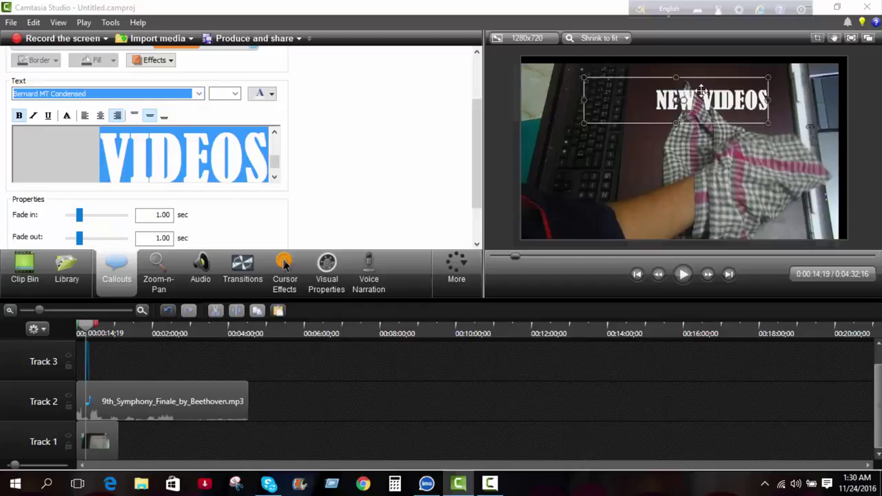
Move the NEW VIDEOS text callout to the upper edge of the video frame.
{"action": "left_click_drag", "start_coordinate": [710, 100], "coordinate": [693, 80]}
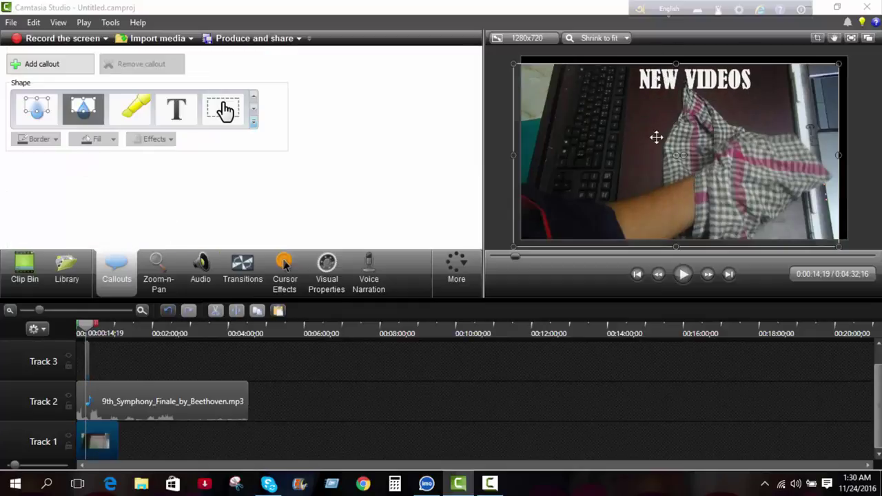
{"action": "left_click", "coordinate": [678, 95]}
{"action": "left_click_drag", "start_coordinate": [678, 95], "coordinate": [679, 101]}
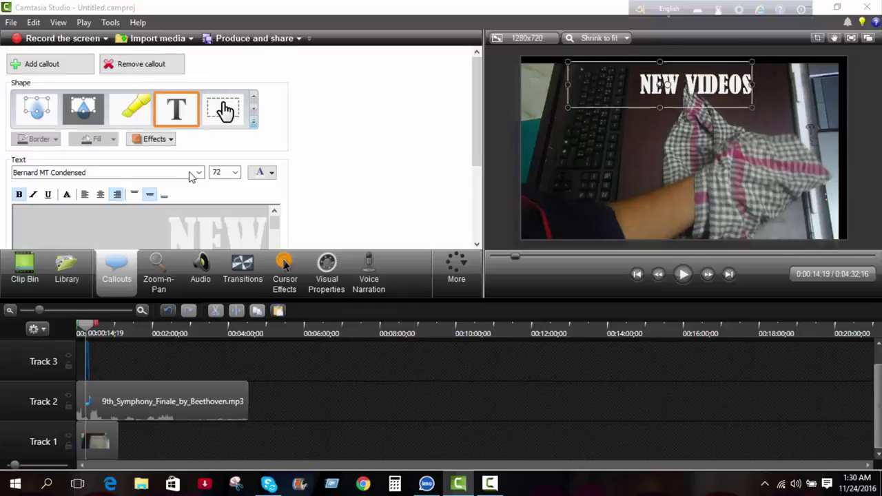
{"action": "left_click", "coordinate": [669, 174]}
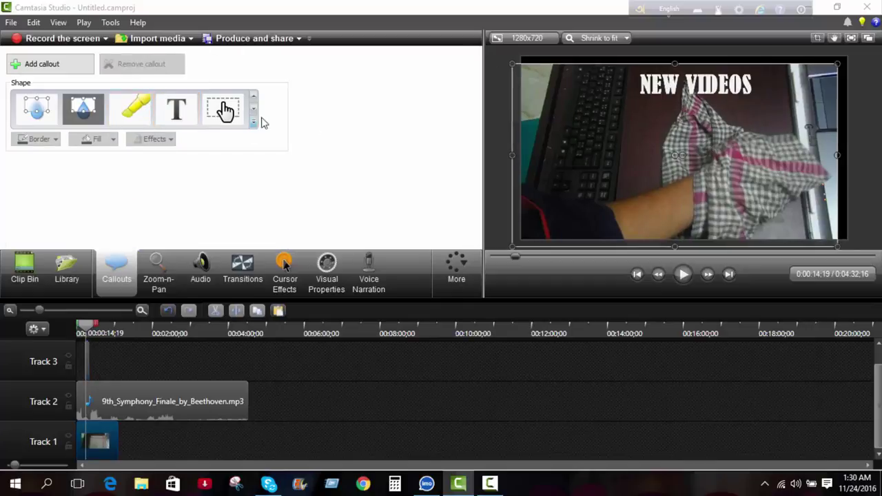
Add an orange highlighter callout, fit it tightly over the NEW VIDEOS text and play a short stretch.
{"action": "left_click", "coordinate": [36, 109]}
{"action": "left_click_drag", "start_coordinate": [648, 137], "coordinate": [642, 82]}
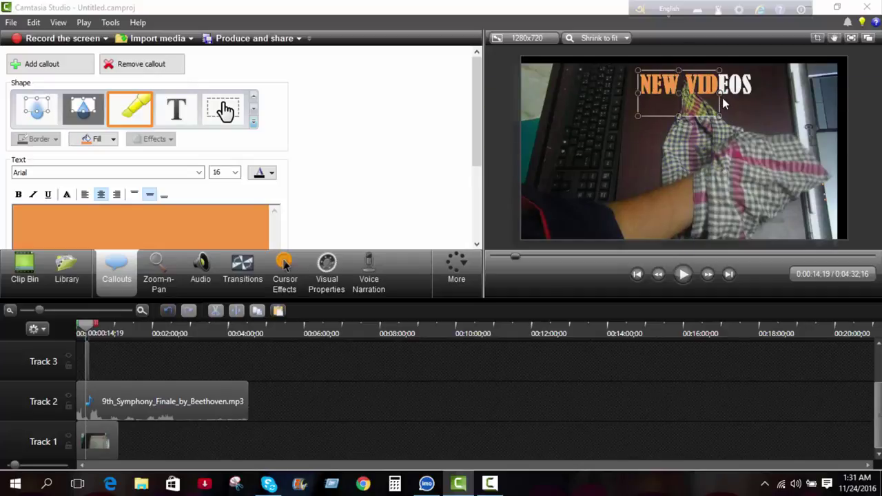
{"action": "left_click_drag", "start_coordinate": [721, 93], "coordinate": [757, 87]}
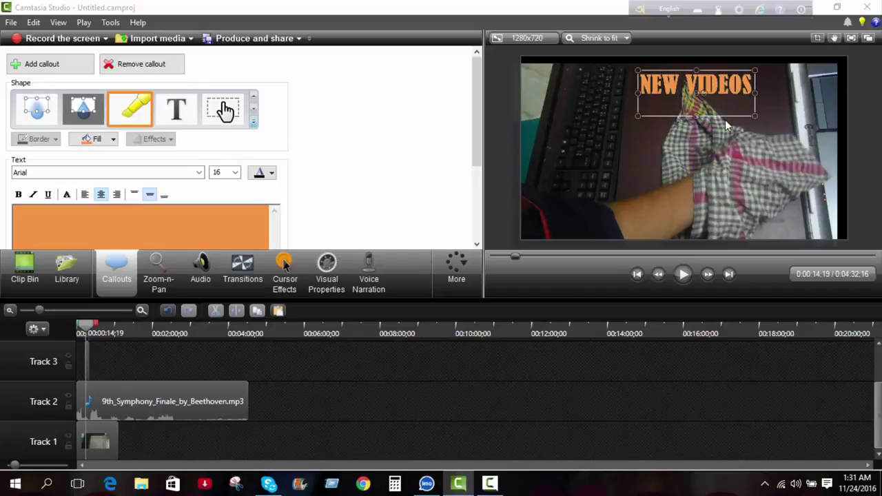
{"action": "left_click_drag", "start_coordinate": [694, 116], "coordinate": [697, 96]}
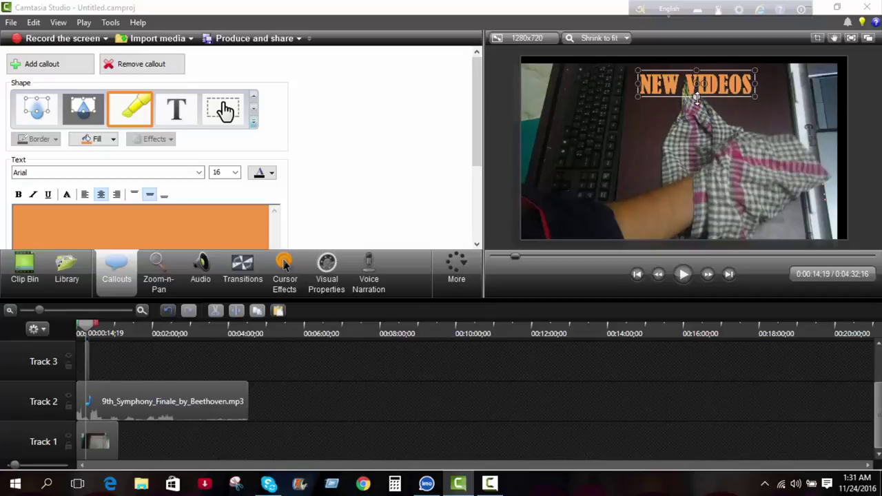
{"action": "left_click", "coordinate": [683, 276]}
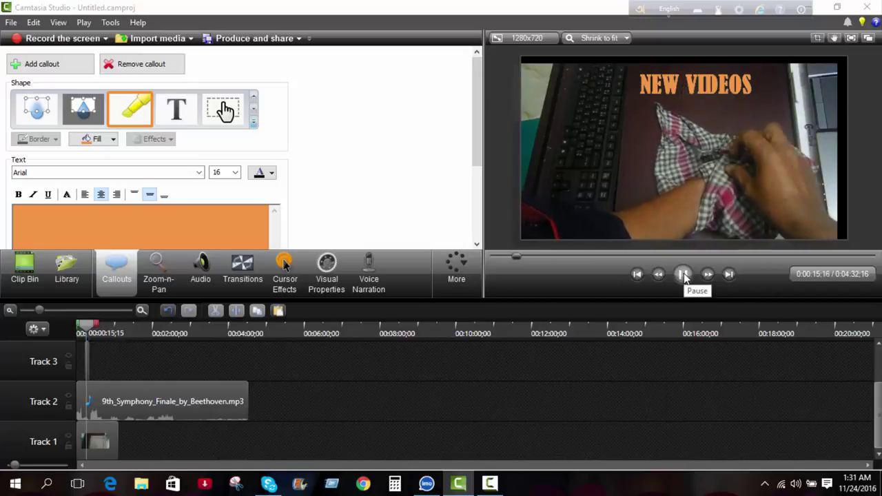
{"action": "left_click", "coordinate": [683, 275]}
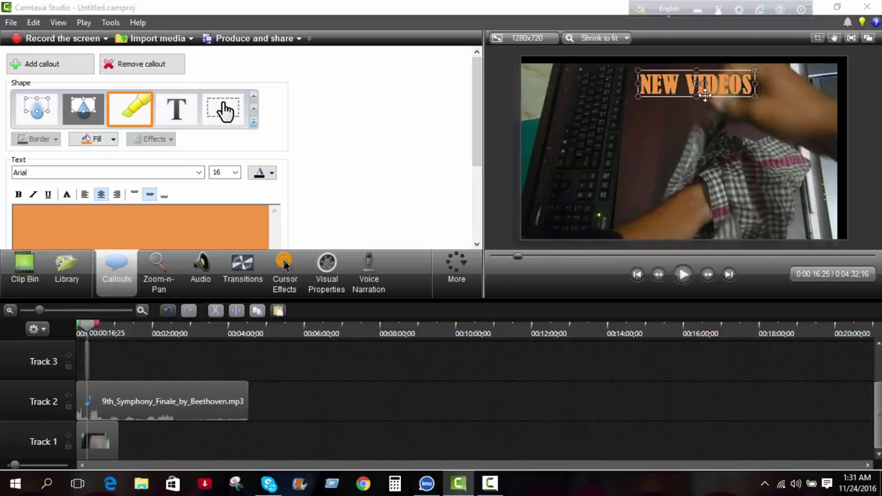
{"action": "left_click", "coordinate": [654, 133]}
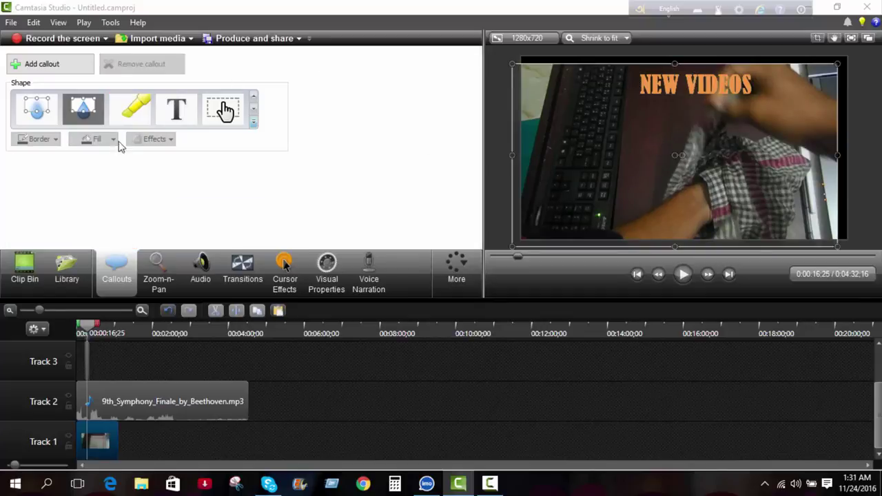
{"action": "left_click", "coordinate": [253, 122]}
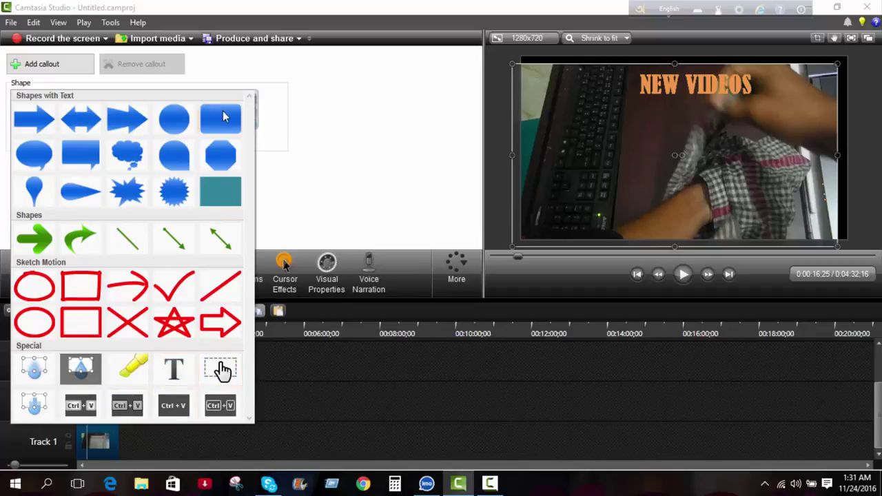
{"action": "left_click", "coordinate": [293, 84]}
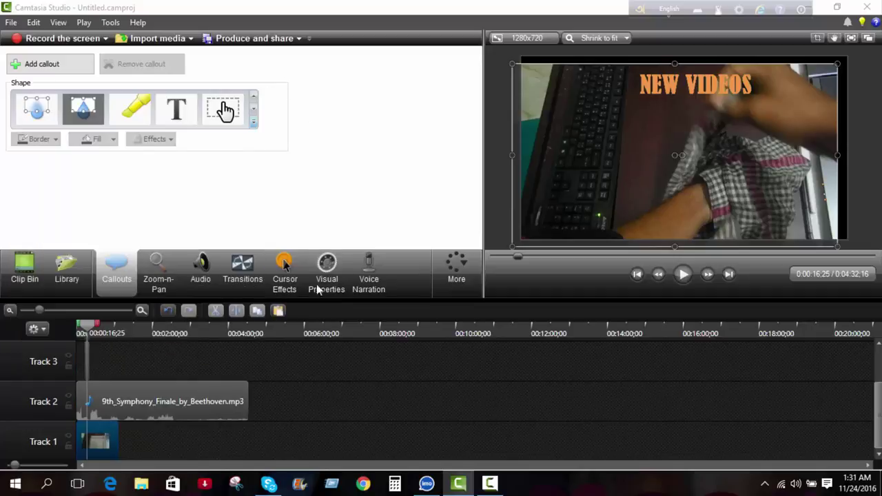
Try a Zoom-n-Pan close-up by shrinking the zoom frame and placing it tightly around the NEW VIDEOS text.
{"action": "left_click", "coordinate": [159, 275]}
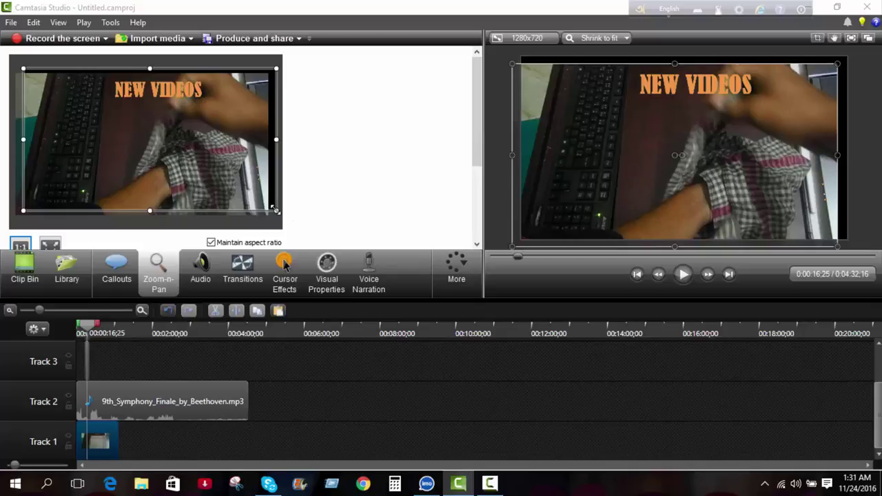
{"action": "left_click_drag", "start_coordinate": [274, 209], "coordinate": [203, 95]}
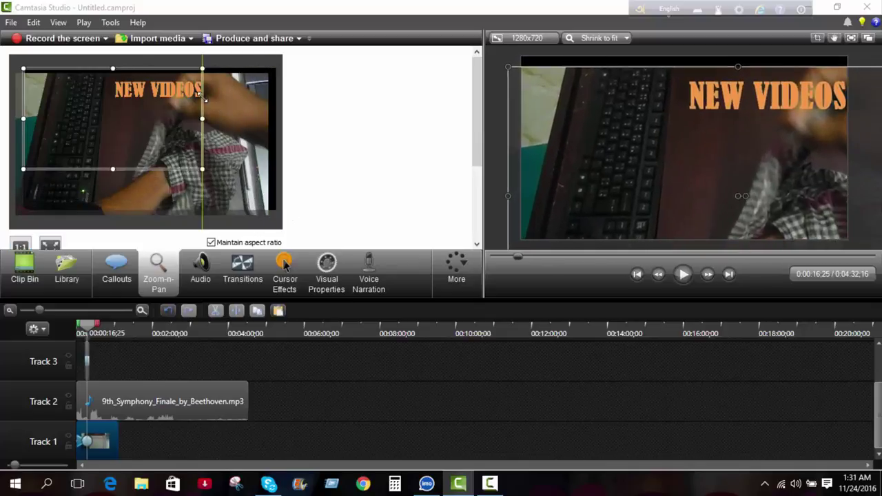
{"action": "left_click_drag", "start_coordinate": [67, 85], "coordinate": [132, 94]}
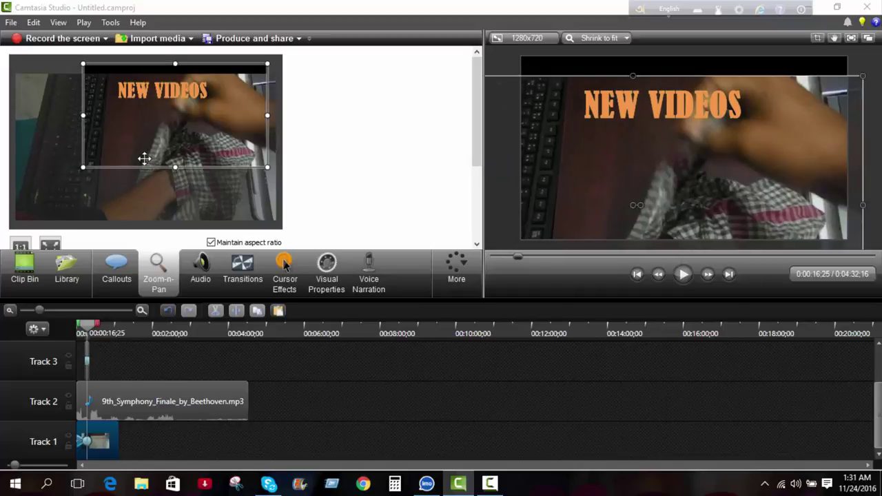
{"action": "left_click_drag", "start_coordinate": [175, 168], "coordinate": [168, 123]}
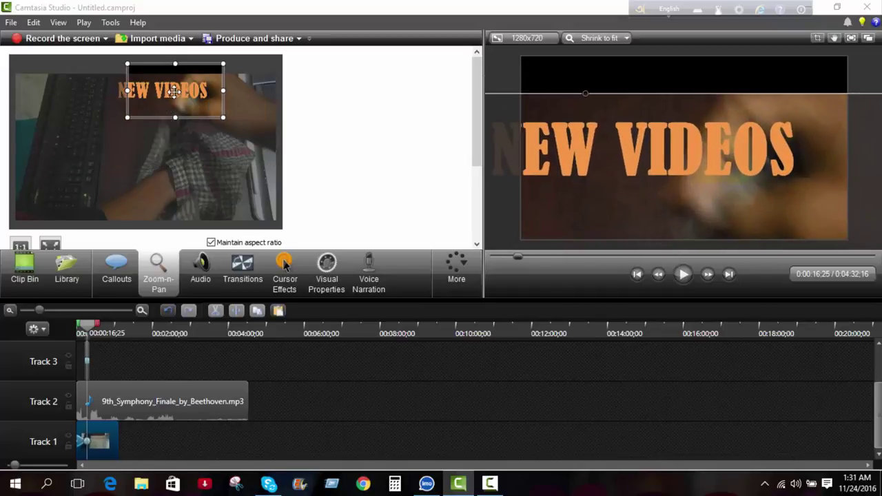
{"action": "left_click_drag", "start_coordinate": [131, 94], "coordinate": [162, 93]}
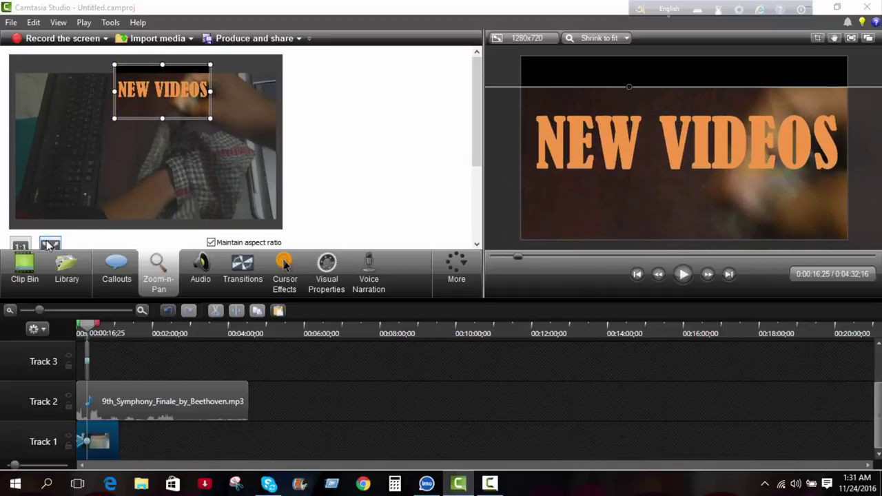
Scale the Zoom-n-Pan frame to fit the entire video and play a short stretch.
{"action": "left_click", "coordinate": [49, 245]}
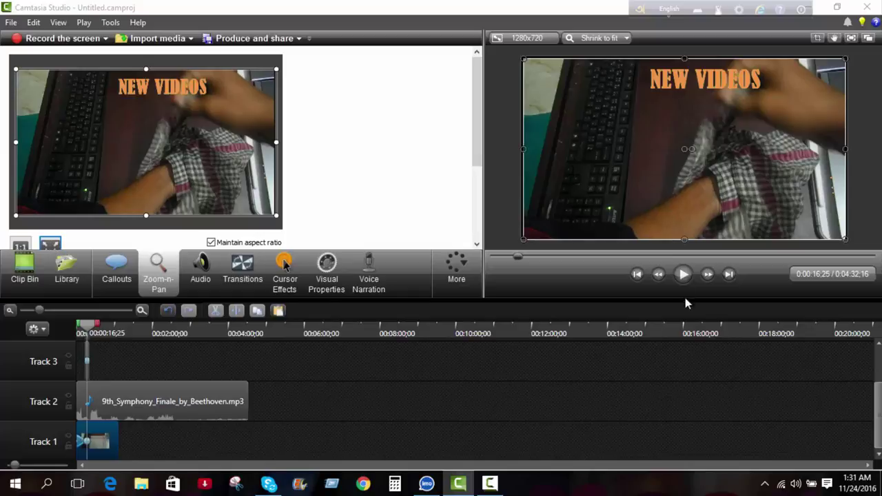
{"action": "left_click", "coordinate": [683, 274]}
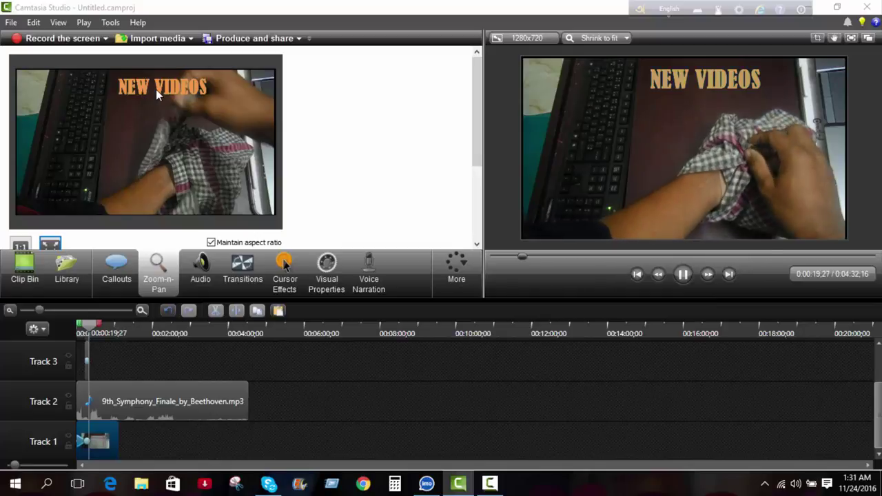
{"action": "key", "text": "space"}
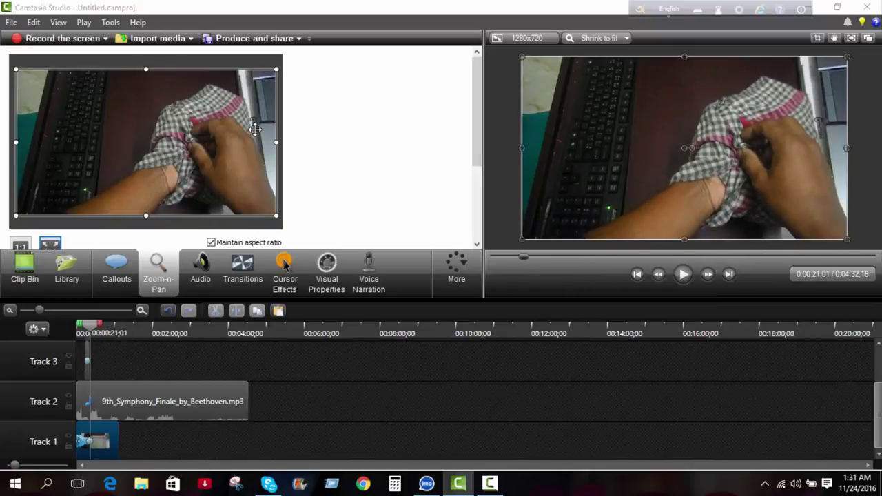
Shrink the Zoom-n-Pan frame to a small area at the video's upper-left corner and play a short stretch.
{"action": "left_click_drag", "start_coordinate": [276, 215], "coordinate": [87, 109]}
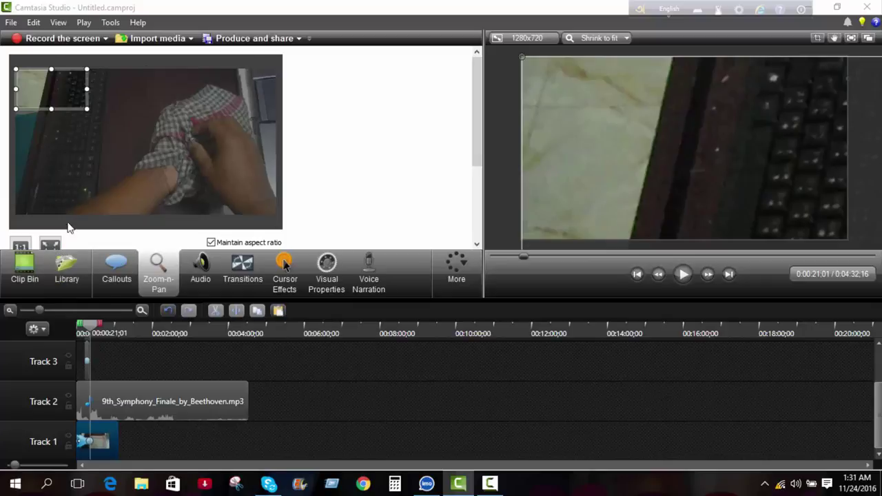
{"action": "left_click", "coordinate": [682, 275]}
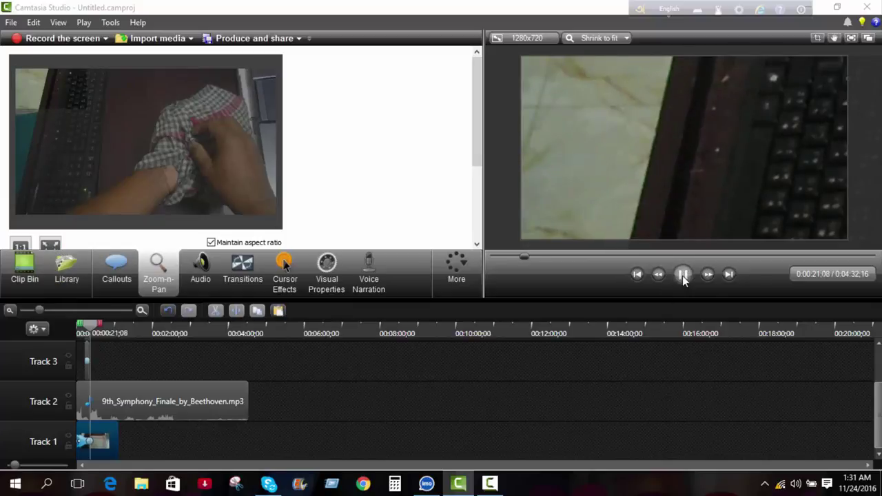
{"action": "left_click", "coordinate": [683, 275]}
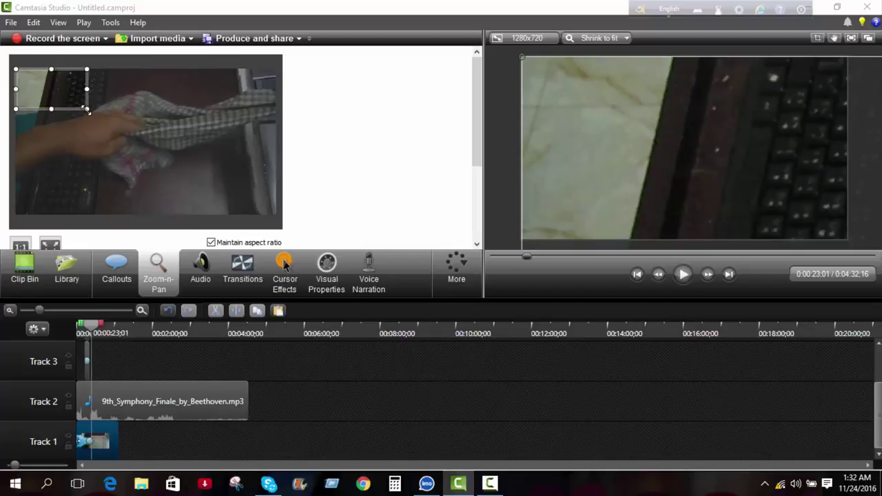
Enlarge the Zoom-n-Pan frame to cover nearly the whole video again and adjust its position and edges.
{"action": "left_click_drag", "start_coordinate": [88, 109], "coordinate": [213, 232]}
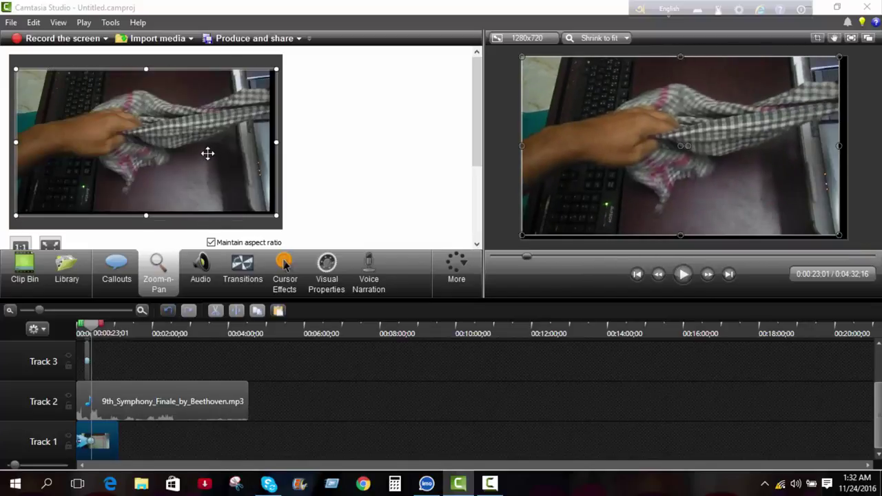
{"action": "left_click_drag", "start_coordinate": [207, 153], "coordinate": [198, 139]}
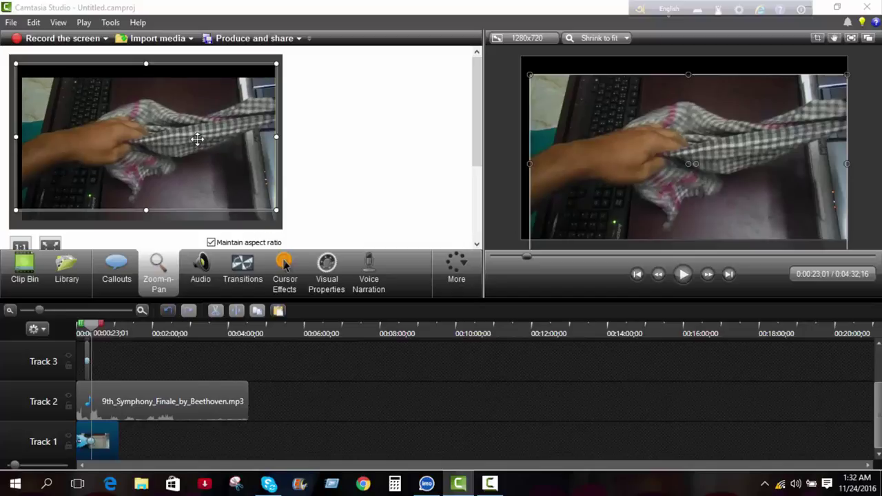
{"action": "left_click", "coordinate": [531, 68]}
{"action": "mouse_move", "coordinate": [531, 75]}
{"action": "left_mouse_down"}
{"action": "mouse_move", "coordinate": [527, 60]}
{"action": "mouse_move", "coordinate": [496, 53]}
{"action": "mouse_move", "coordinate": [532, 79]}
{"action": "mouse_move", "coordinate": [518, 68]}
{"action": "left_mouse_up"}
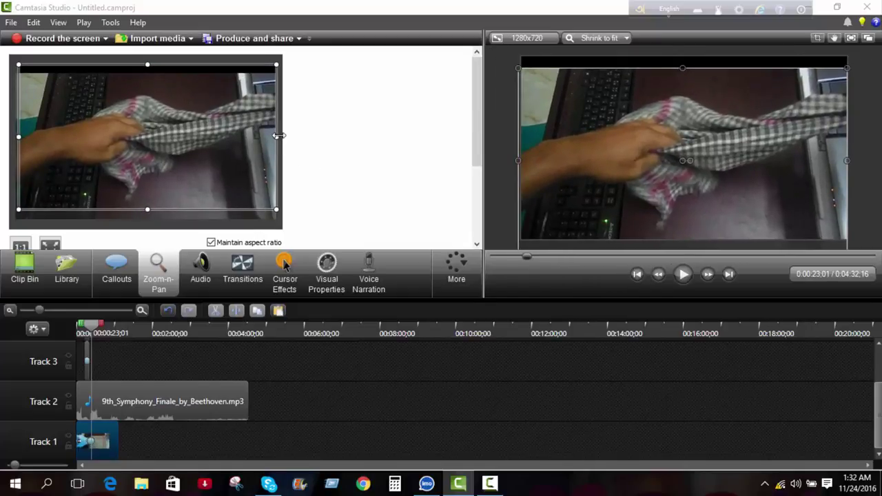
{"action": "left_click_drag", "start_coordinate": [278, 136], "coordinate": [279, 137]}
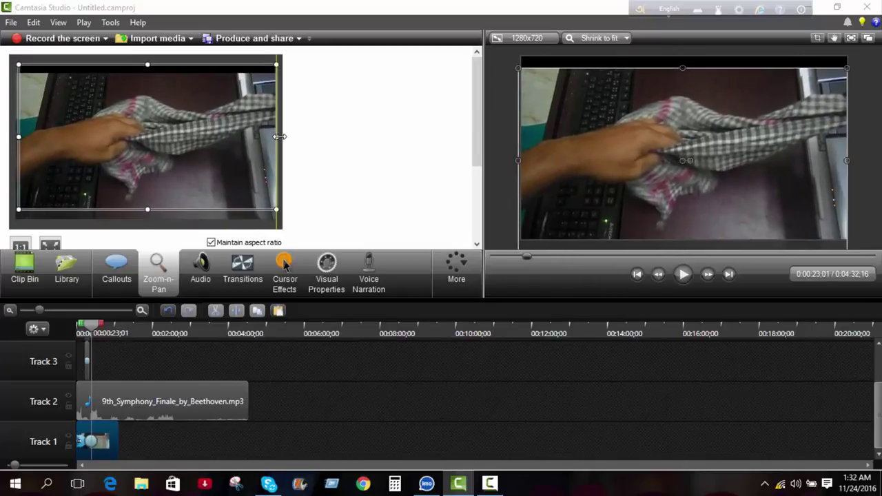
{"action": "left_click_drag", "start_coordinate": [148, 207], "coordinate": [105, 207]}
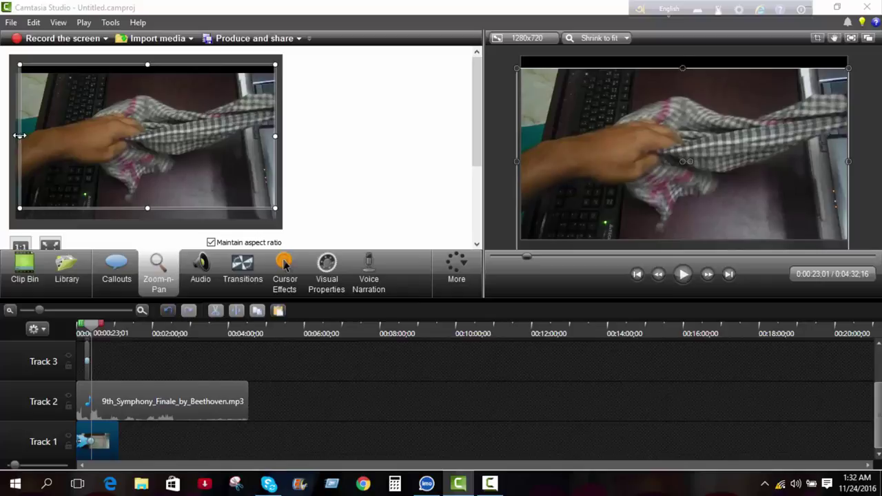
{"action": "left_click_drag", "start_coordinate": [20, 136], "coordinate": [15, 136]}
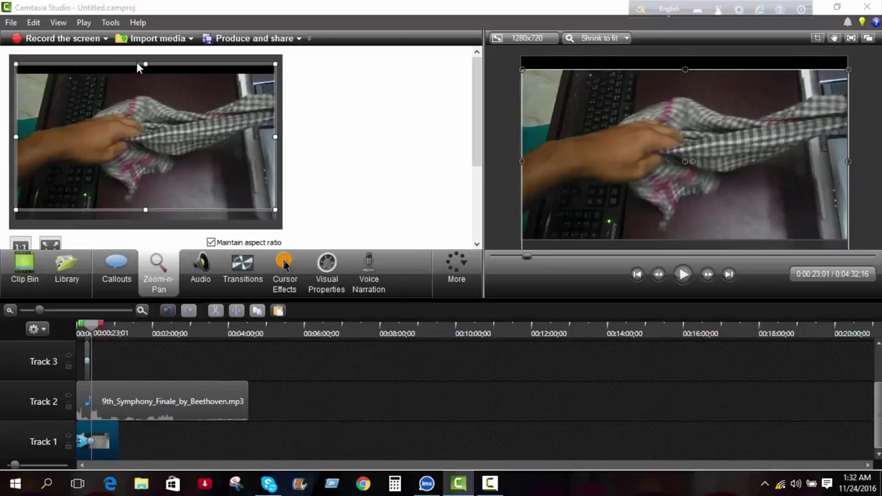
{"action": "left_click_drag", "start_coordinate": [145, 62], "coordinate": [145, 64]}
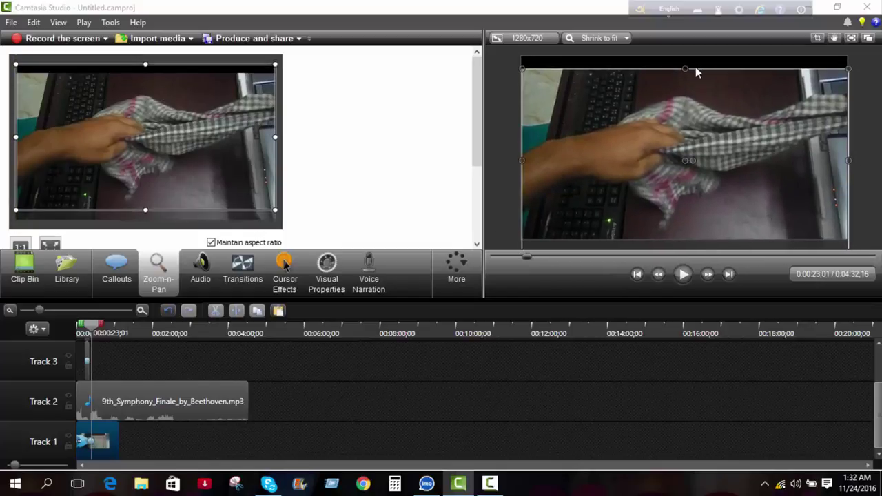
Stretch the clip upward on the canvas to cover the black strip above it and play a short stretch.
{"action": "left_click_drag", "start_coordinate": [685, 68], "coordinate": [685, 52]}
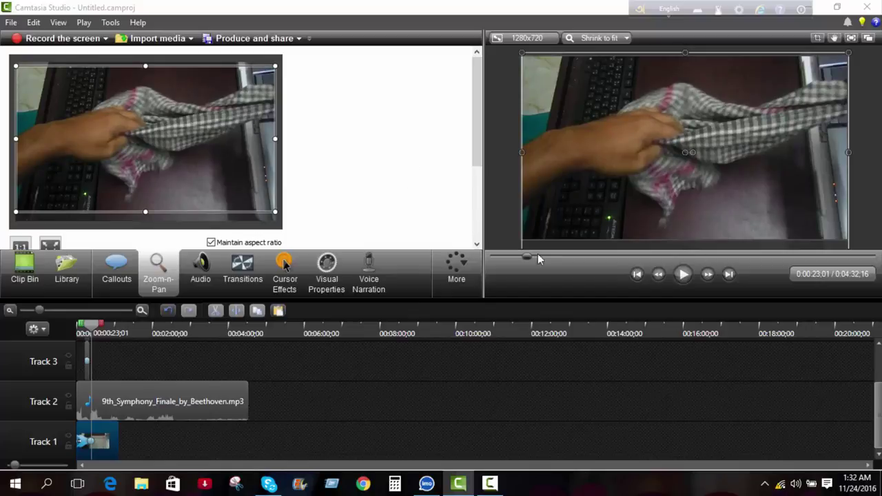
{"action": "left_click", "coordinate": [683, 276]}
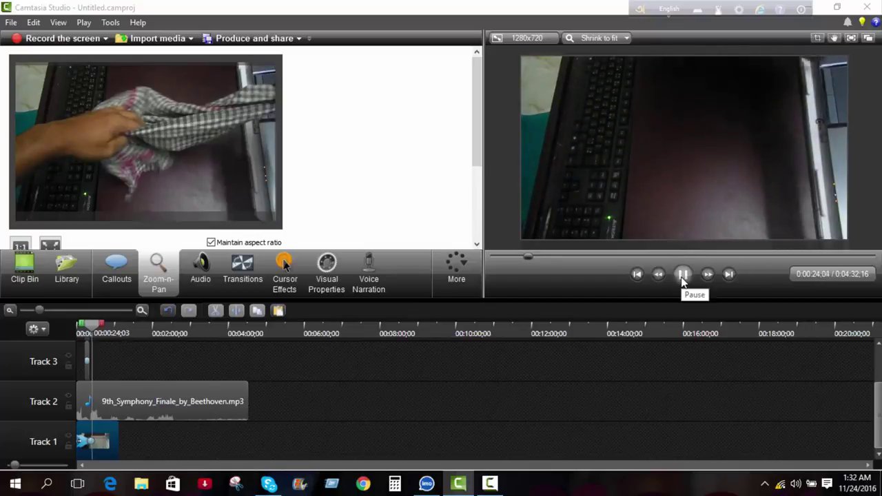
{"action": "left_click", "coordinate": [683, 278]}
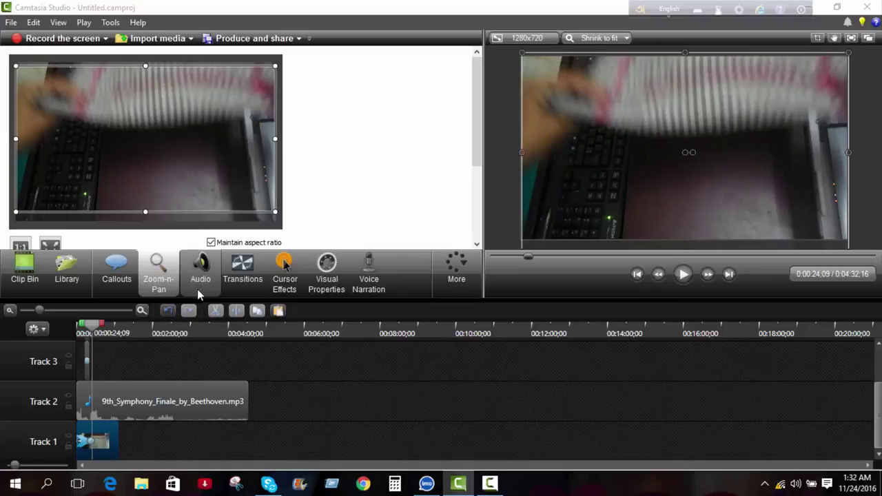
Examine the audio editing tools and try Volume down on the selected Track 1 clip.
{"action": "left_click", "coordinate": [198, 286]}
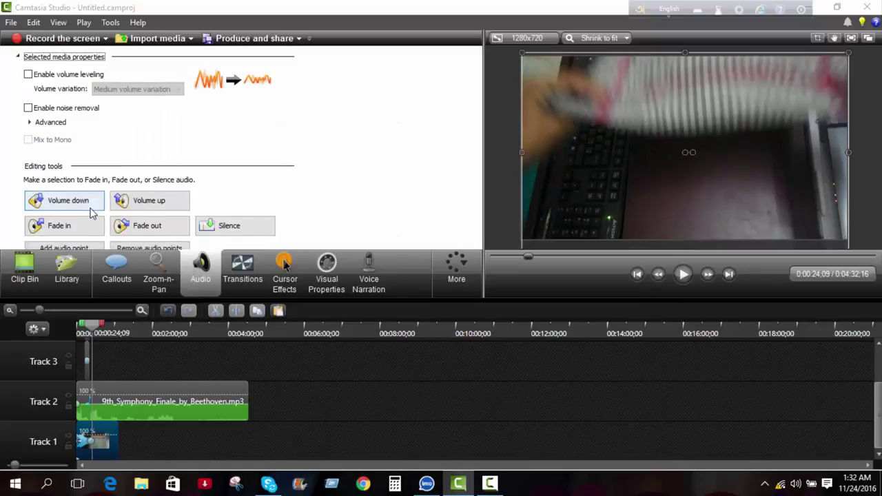
{"action": "scroll", "coordinate": [93, 212], "scroll_direction": "down", "scroll_amount": 1}
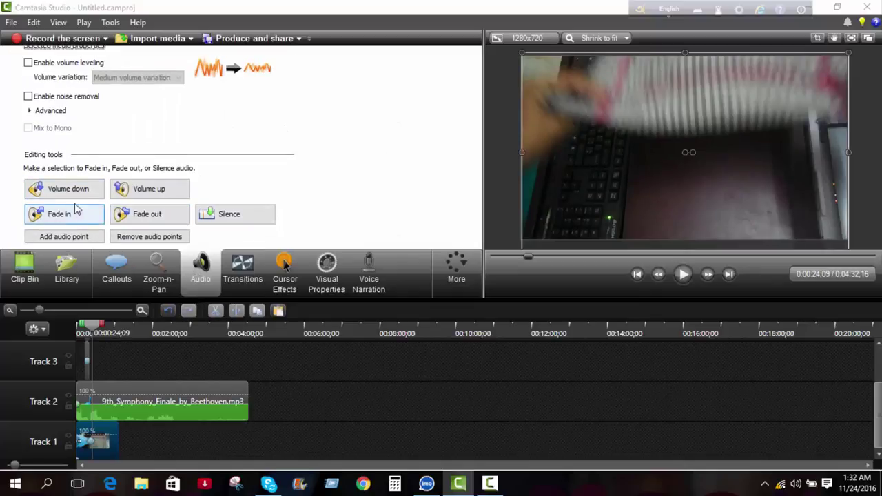
{"action": "left_click", "coordinate": [69, 191]}
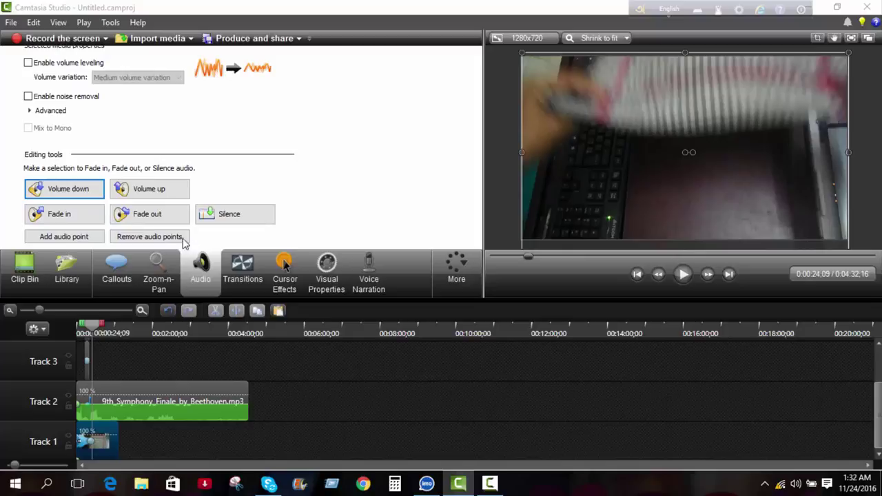
{"action": "left_click", "coordinate": [75, 191]}
{"action": "scroll", "coordinate": [176, 215], "scroll_direction": "down", "scroll_amount": 1}
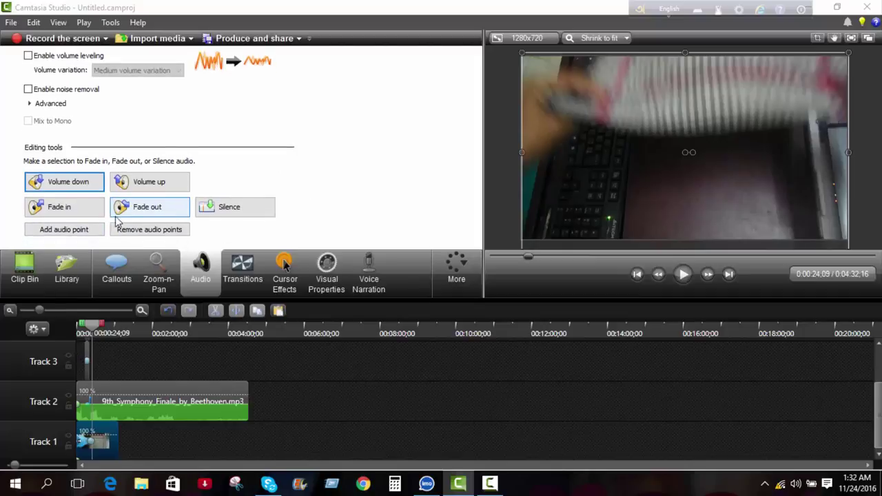
{"action": "scroll", "coordinate": [115, 219], "scroll_direction": "up", "scroll_amount": 1}
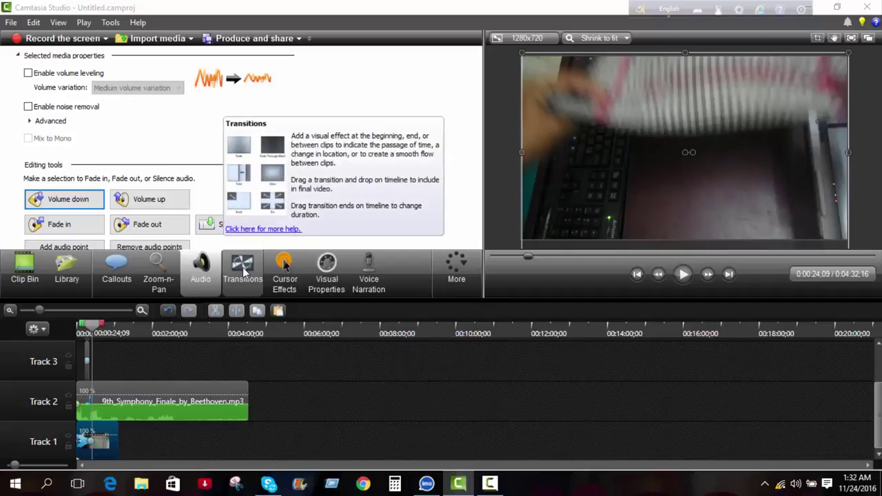
Preview the Circle reveal, Fade through black, Flip, Fade and Checkerboard transitions.
{"action": "left_click", "coordinate": [243, 271]}
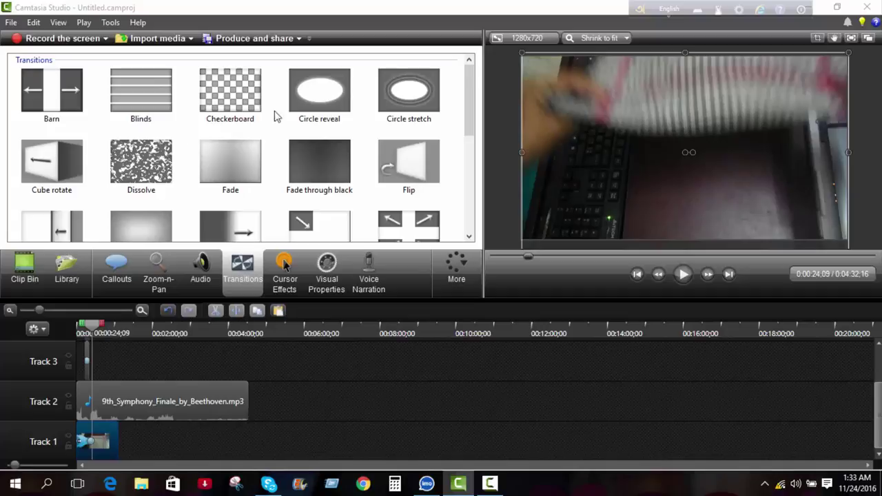
{"action": "left_click", "coordinate": [329, 98]}
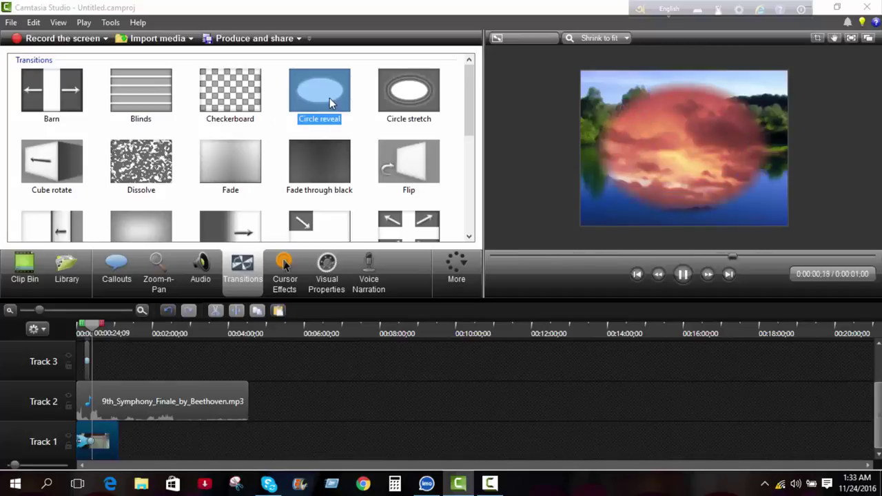
{"action": "left_click", "coordinate": [319, 165]}
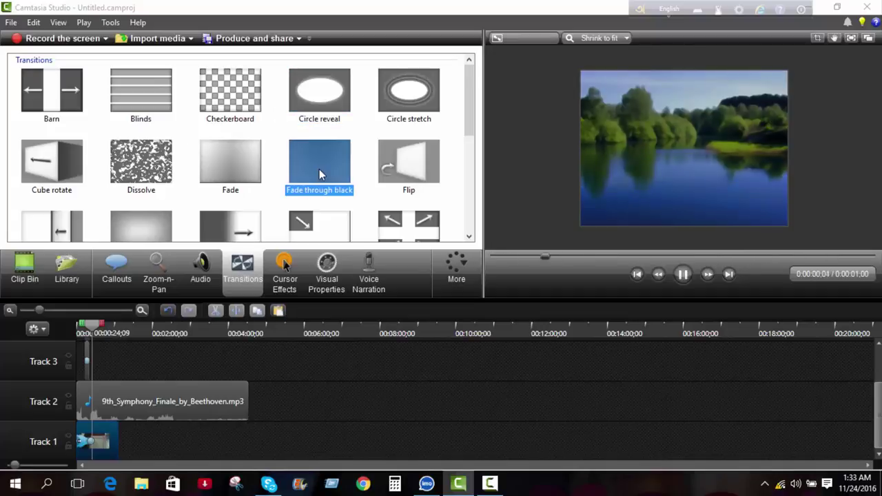
{"action": "left_click", "coordinate": [416, 164]}
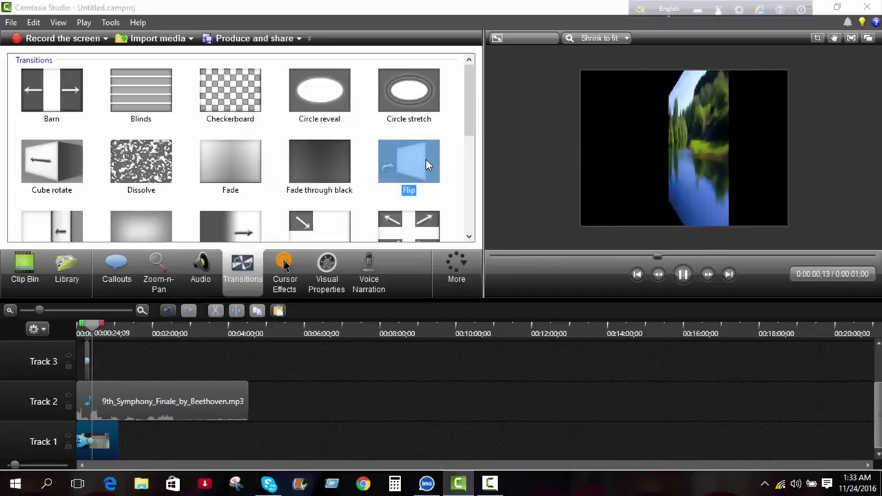
{"action": "left_click", "coordinate": [233, 168]}
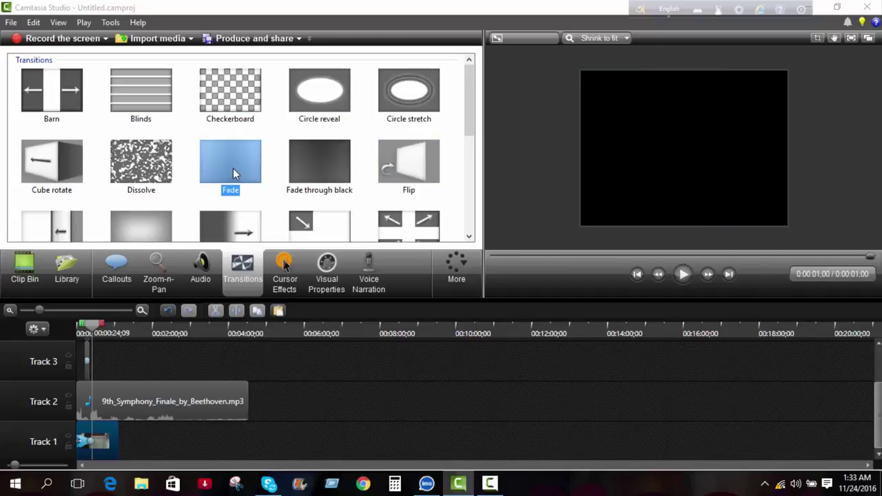
{"action": "left_click", "coordinate": [232, 97]}
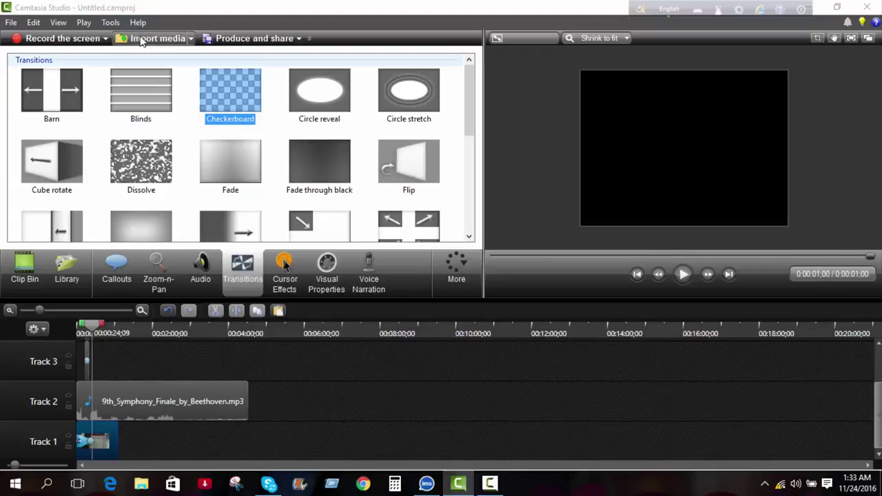
Add the SAM_7323.MP4 video to Track 1 directly after the existing clip.
{"action": "left_click", "coordinate": [28, 276]}
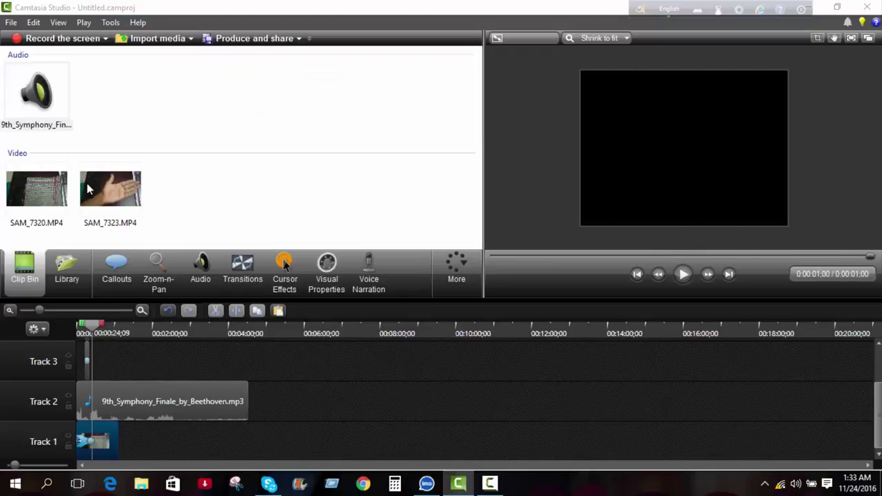
{"action": "left_click_drag", "start_coordinate": [97, 191], "coordinate": [121, 439]}
{"action": "left_click", "coordinate": [113, 438]}
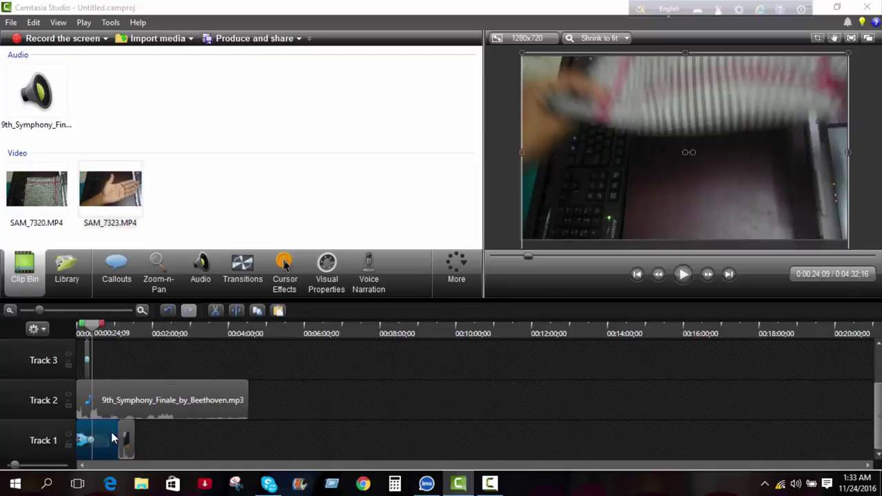
Preview the Fade and Random bars transitions and add Random bars to the SAM_7323.MP4 clip on Track 1.
{"action": "left_click", "coordinate": [124, 434]}
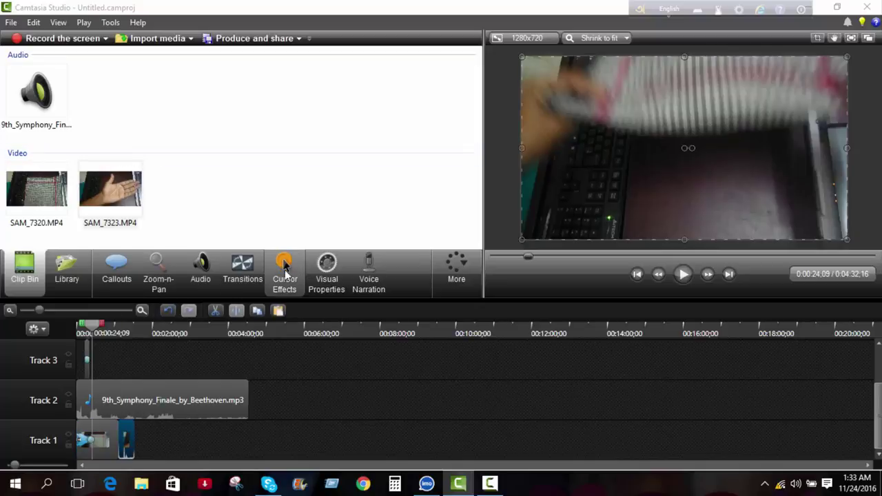
{"action": "left_click", "coordinate": [243, 269]}
{"action": "left_click", "coordinate": [231, 161]}
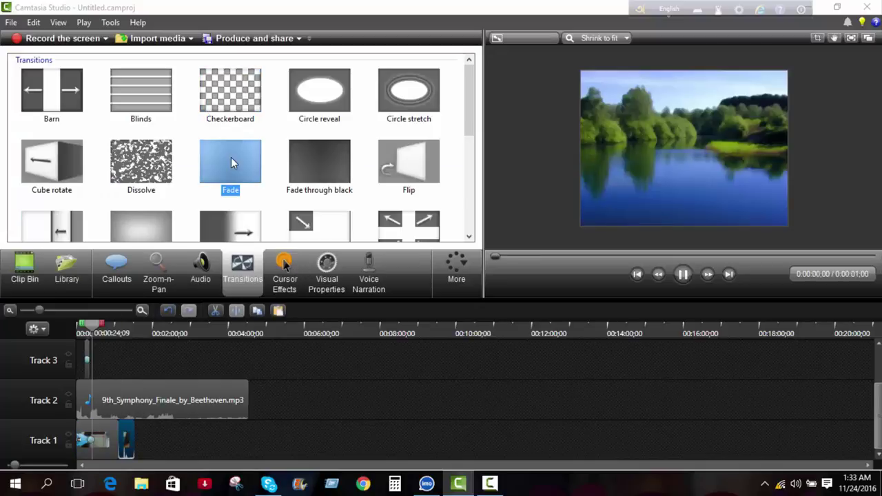
{"action": "scroll", "coordinate": [112, 202], "scroll_direction": "down", "scroll_amount": 3}
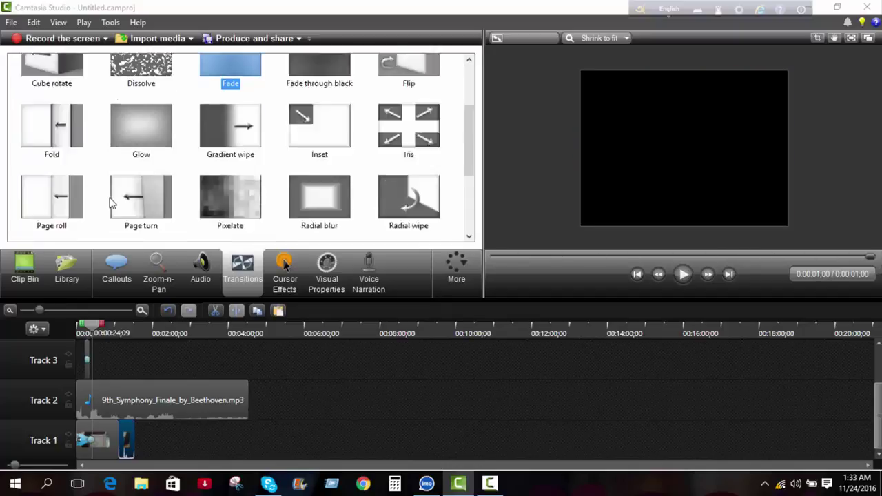
{"action": "scroll", "coordinate": [112, 202], "scroll_direction": "down", "scroll_amount": 3}
{"action": "left_click", "coordinate": [58, 167]}
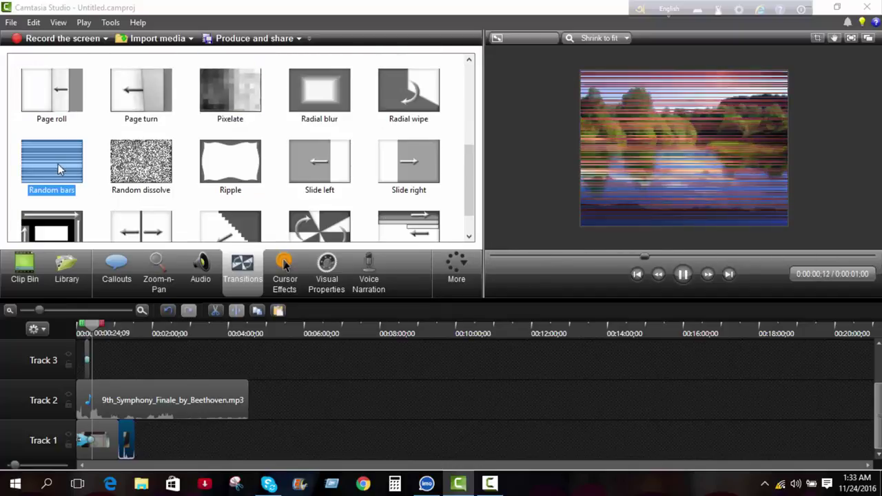
{"action": "right_click", "coordinate": [54, 166]}
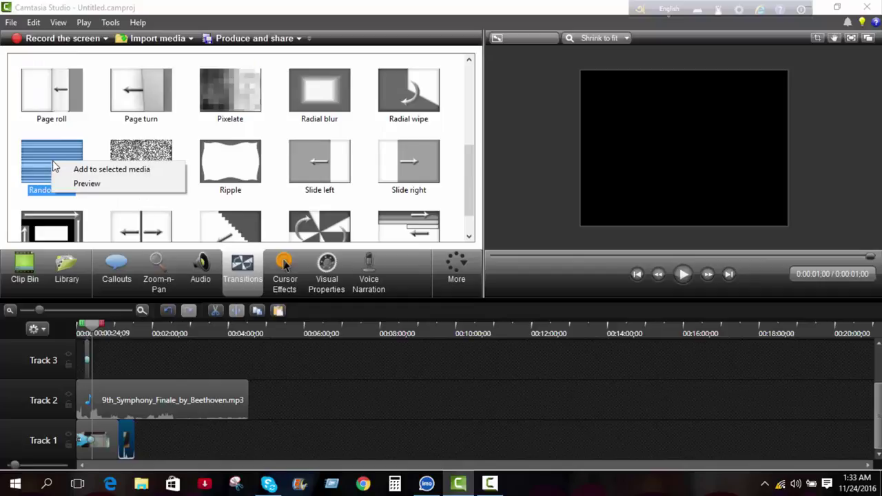
{"action": "left_click", "coordinate": [127, 173]}
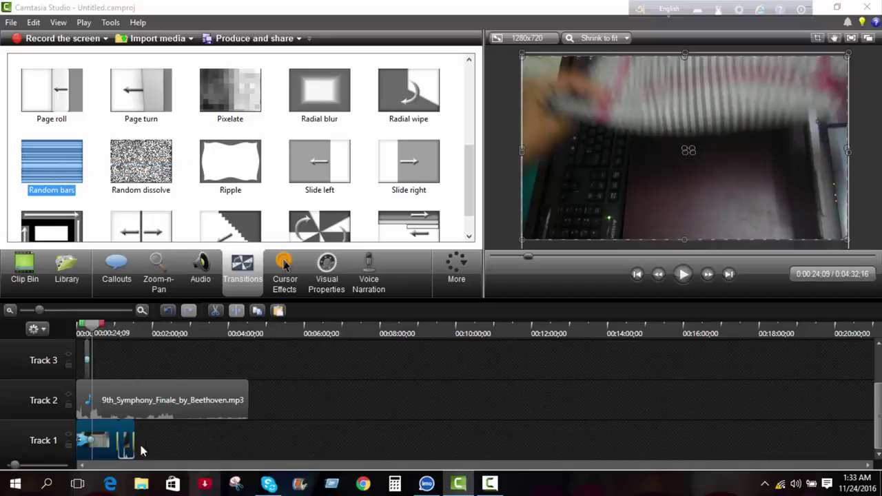
Play the timeline from its beginning and skip ahead to about 0:02:16.
{"action": "left_click_drag", "start_coordinate": [98, 327], "coordinate": [81, 327]}
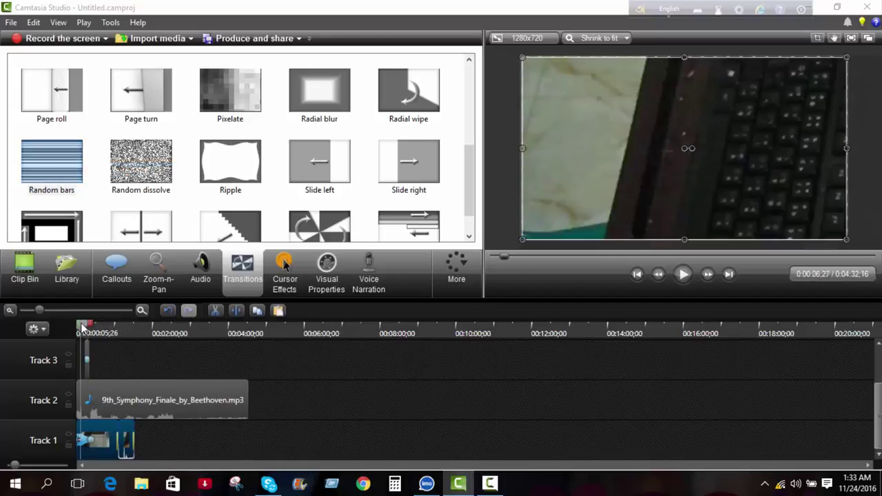
{"action": "left_click", "coordinate": [684, 274]}
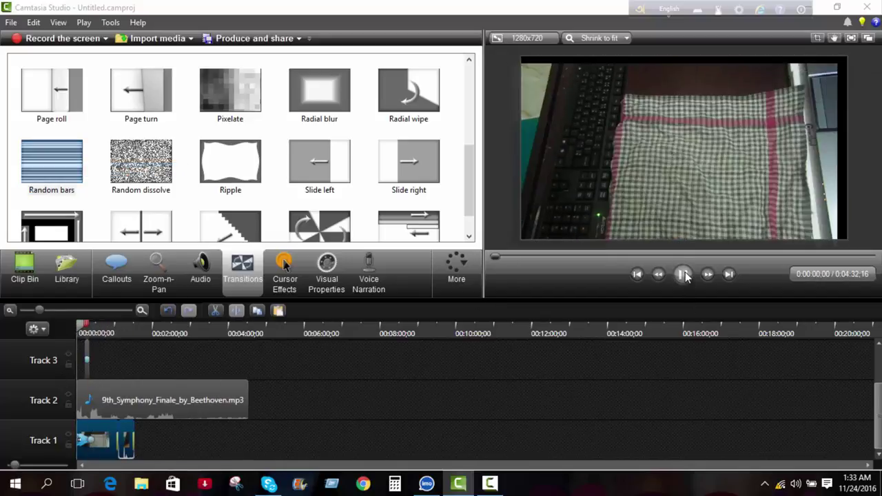
{"action": "left_click", "coordinate": [685, 256]}
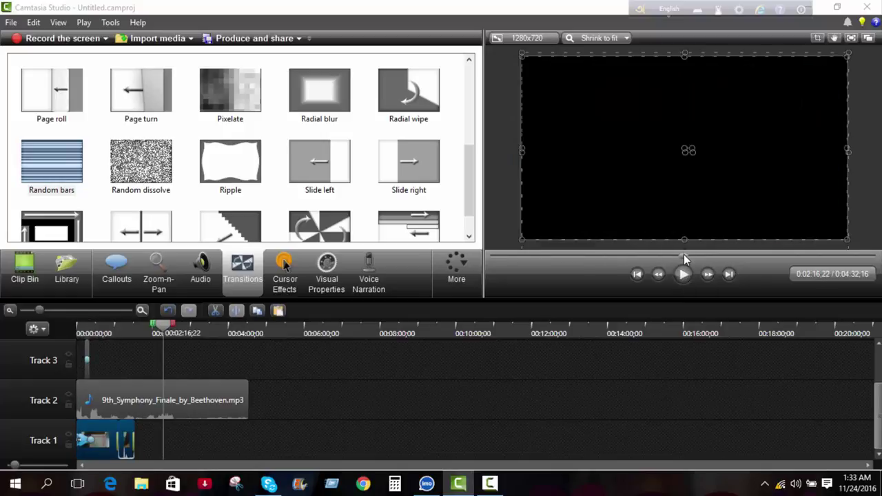
Play the timeline from about 0:00:52 to review the Random bars transition between the two Track 1 clips.
{"action": "left_click_drag", "start_coordinate": [170, 326], "coordinate": [117, 338]}
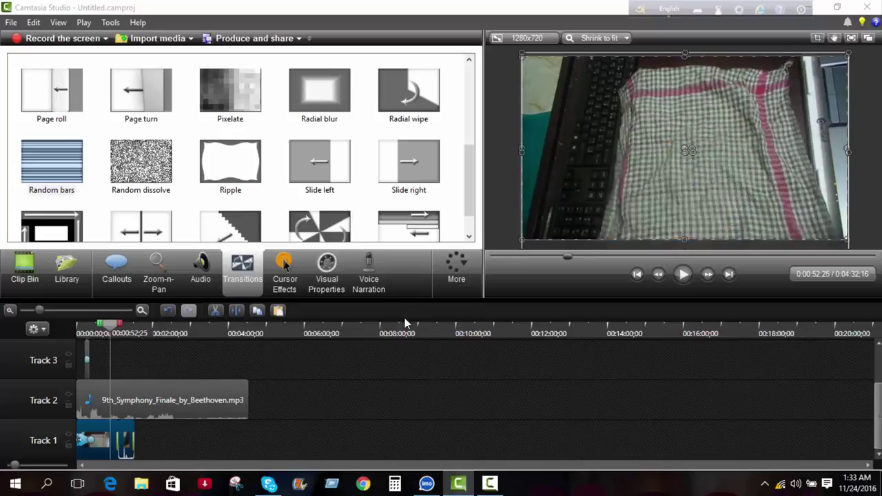
{"action": "left_click", "coordinate": [683, 274]}
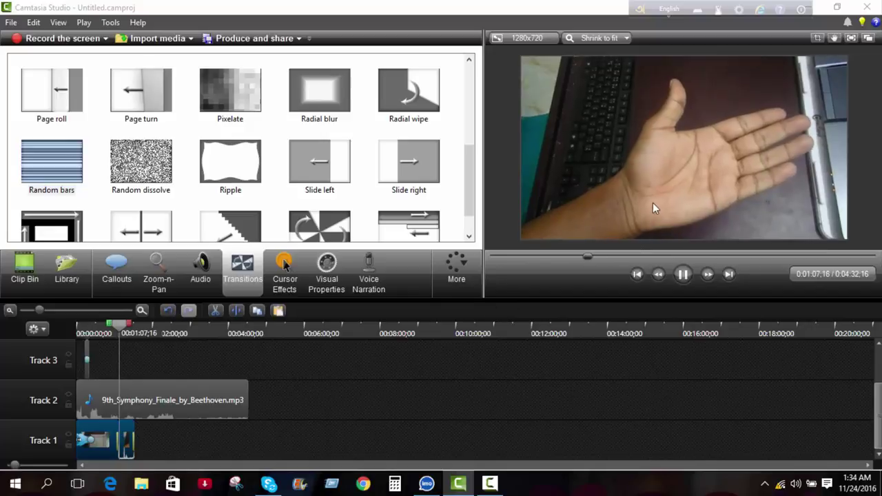
{"action": "left_click", "coordinate": [683, 274]}
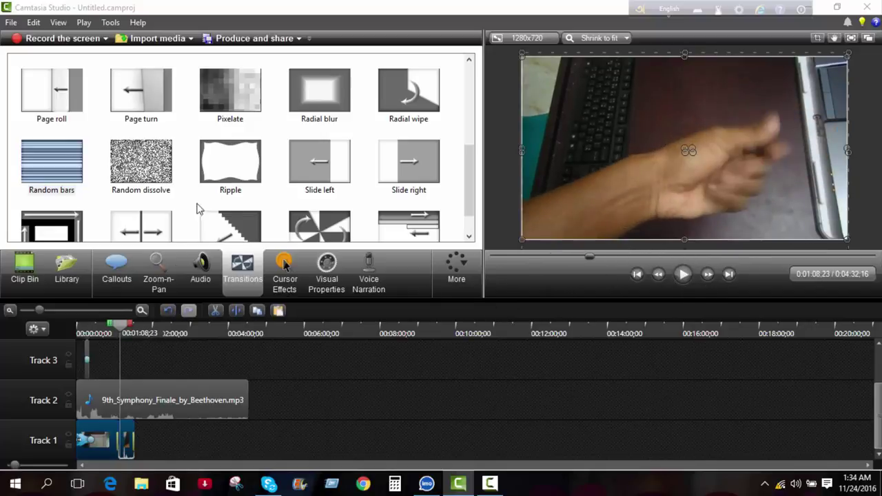
Add the Ripple transition and afterward the Slide left transition to the second clip on Track 1.
{"action": "left_click", "coordinate": [127, 445]}
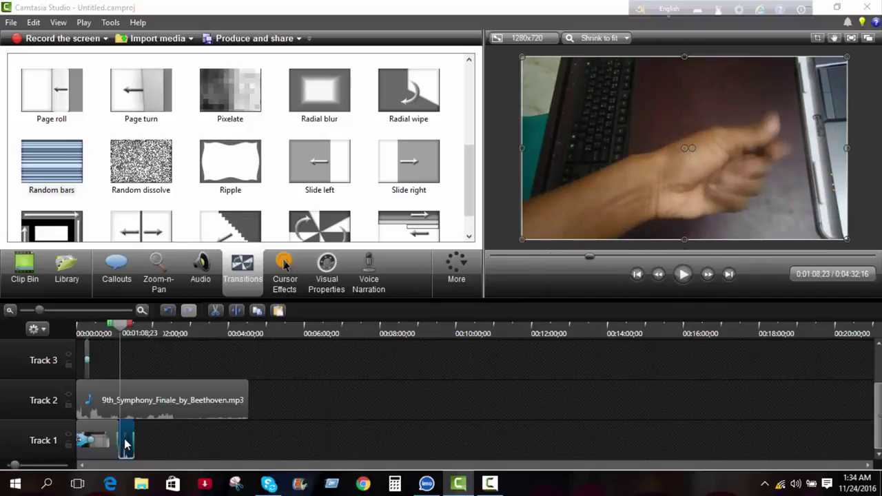
{"action": "right_click", "coordinate": [227, 192]}
{"action": "left_click", "coordinate": [243, 179]}
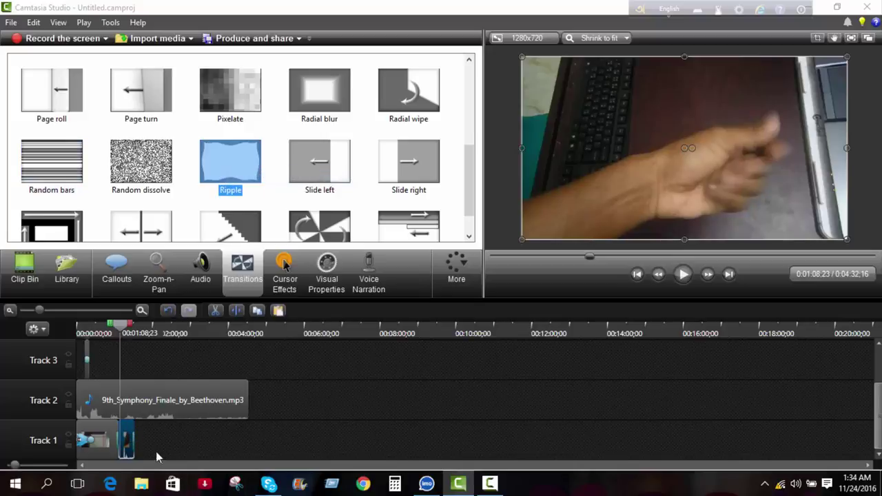
{"action": "right_click", "coordinate": [321, 166]}
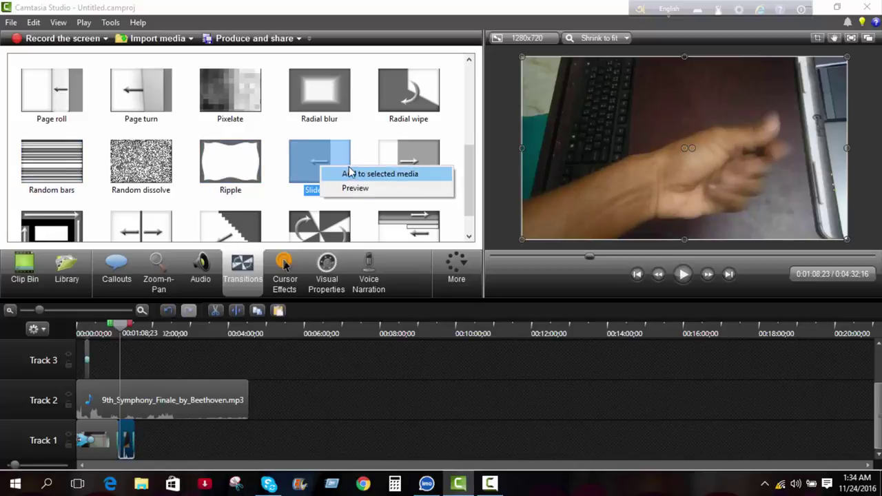
{"action": "left_click", "coordinate": [349, 173]}
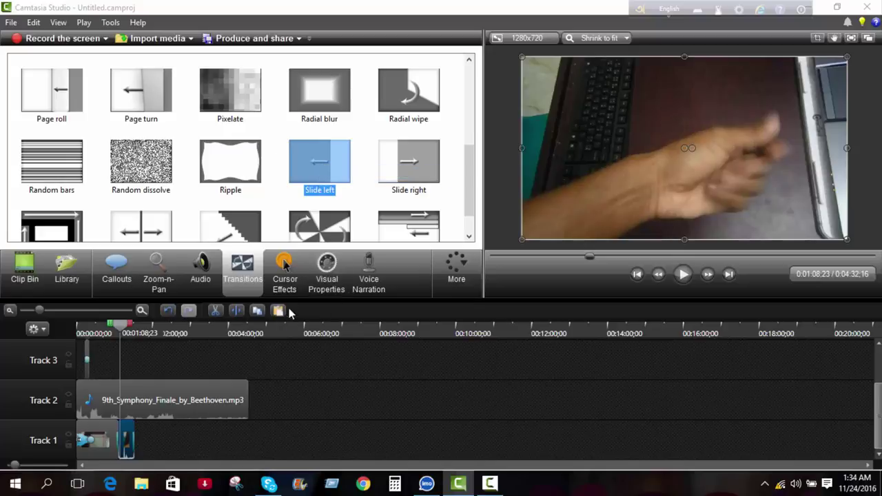
Look at the cursor effects and set the second Track 1 clip's scale to 112% and opacity to 90%.
{"action": "left_click", "coordinate": [287, 271]}
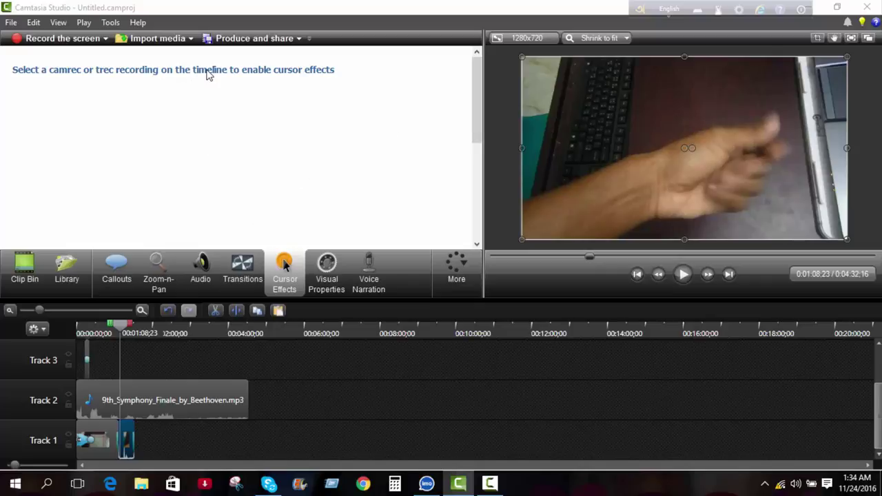
{"action": "left_click", "coordinate": [329, 278]}
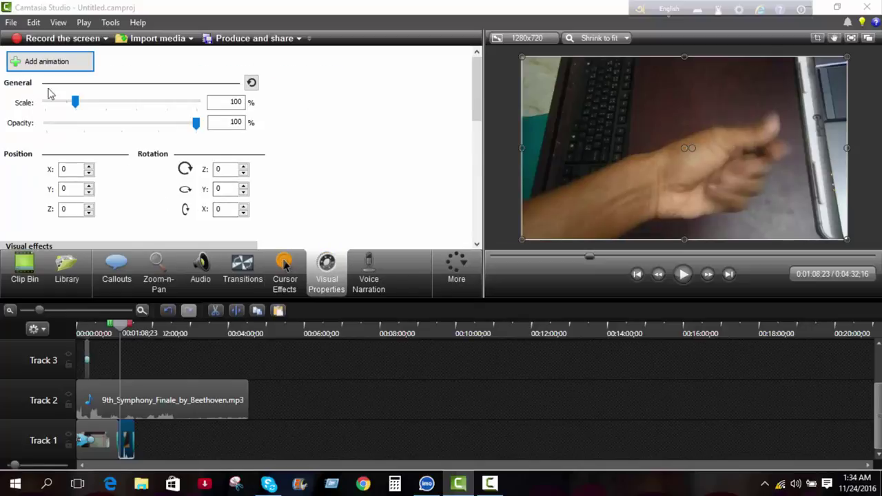
{"action": "mouse_move", "coordinate": [75, 102]}
{"action": "left_mouse_down"}
{"action": "mouse_move", "coordinate": [191, 118]}
{"action": "mouse_move", "coordinate": [53, 112]}
{"action": "mouse_move", "coordinate": [78, 118]}
{"action": "left_mouse_up"}
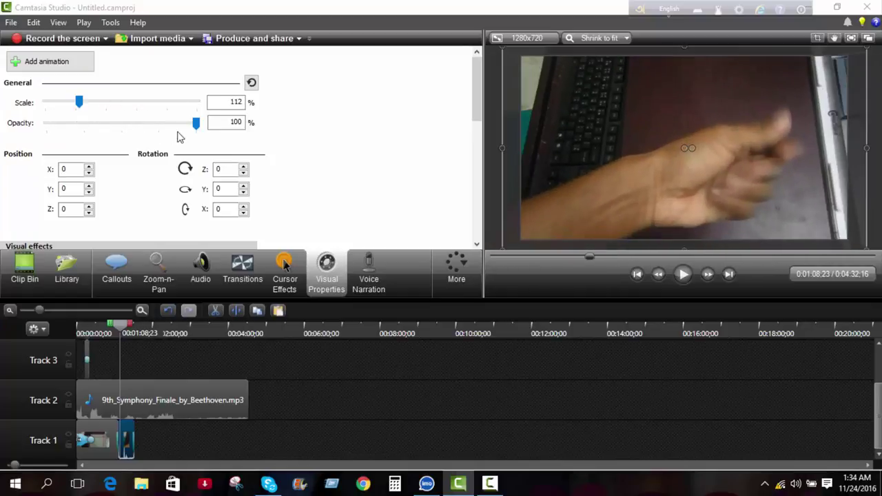
{"action": "mouse_move", "coordinate": [196, 124]}
{"action": "left_mouse_down"}
{"action": "mouse_move", "coordinate": [44, 123]}
{"action": "mouse_move", "coordinate": [181, 124]}
{"action": "left_mouse_up"}
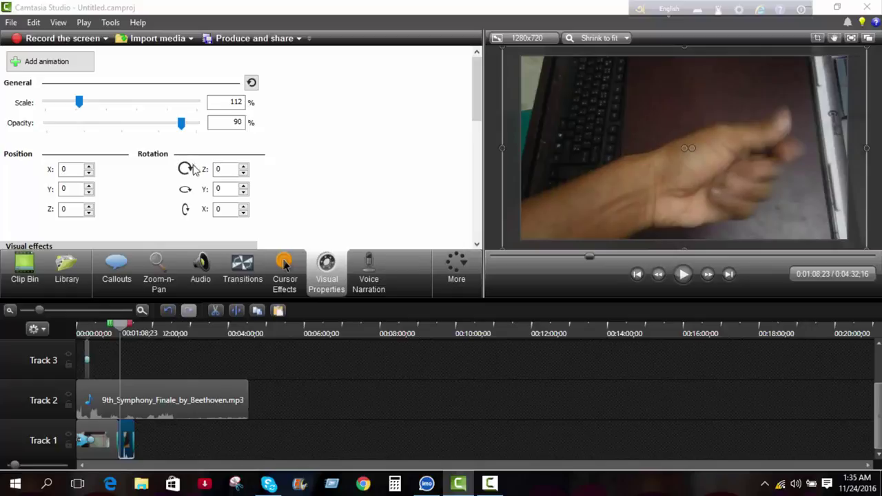
Try a Z rotation on the clip, set its Y rotation to -23 and Y position to -12, and raise its Z position slightly.
{"action": "left_click", "coordinate": [244, 168]}
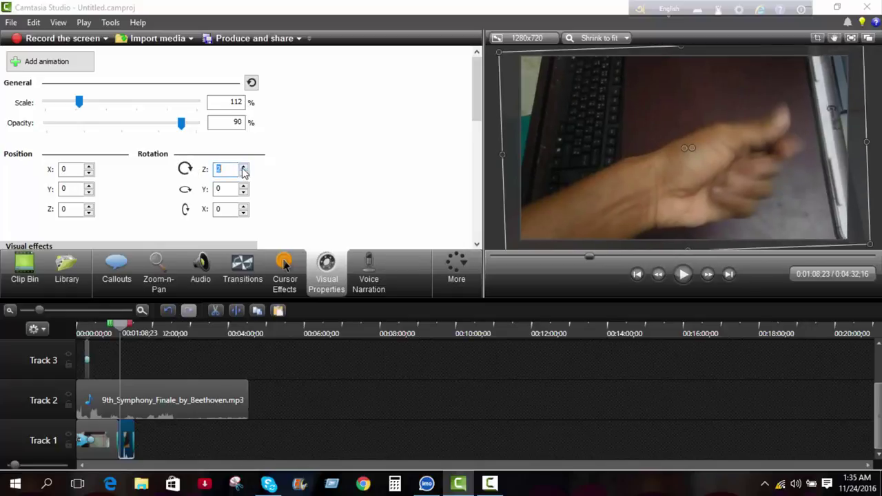
{"action": "left_click", "coordinate": [243, 172]}
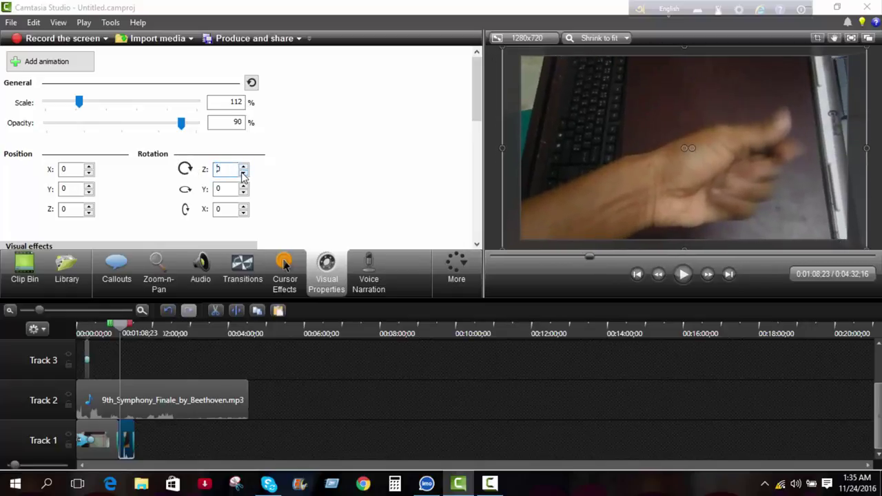
{"action": "left_click", "coordinate": [244, 193]}
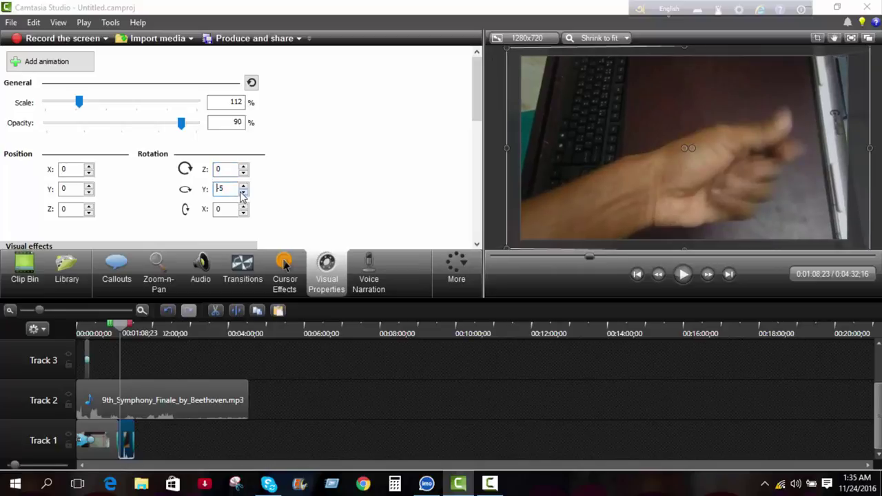
{"action": "left_click_drag", "start_coordinate": [244, 193], "coordinate": [243, 186]}
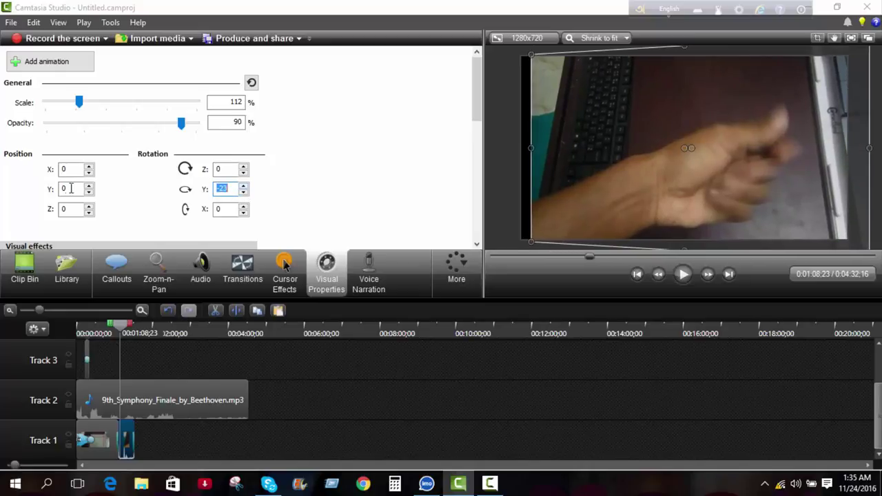
{"action": "left_click_drag", "start_coordinate": [88, 192], "coordinate": [90, 206]}
{"action": "left_click", "coordinate": [89, 207]}
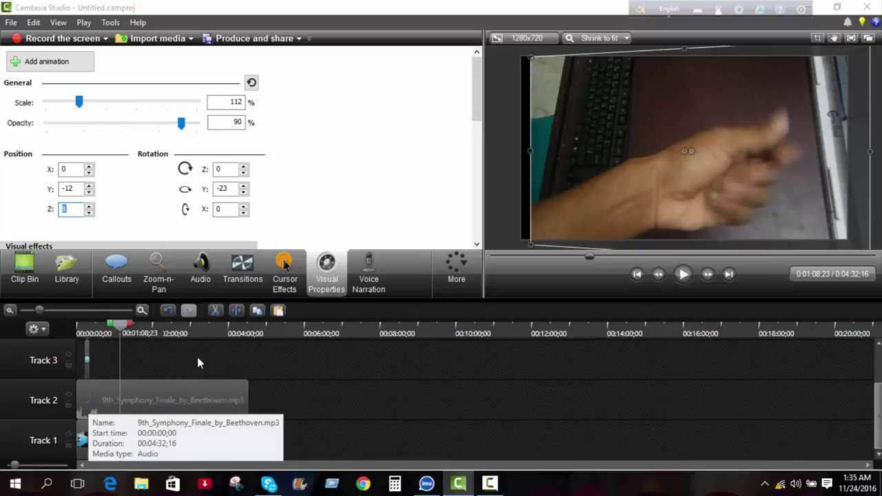
Record a voice narration from the microphone over the second clip, up to about 0:01:23 on the timeline.
{"action": "left_click", "coordinate": [370, 279]}
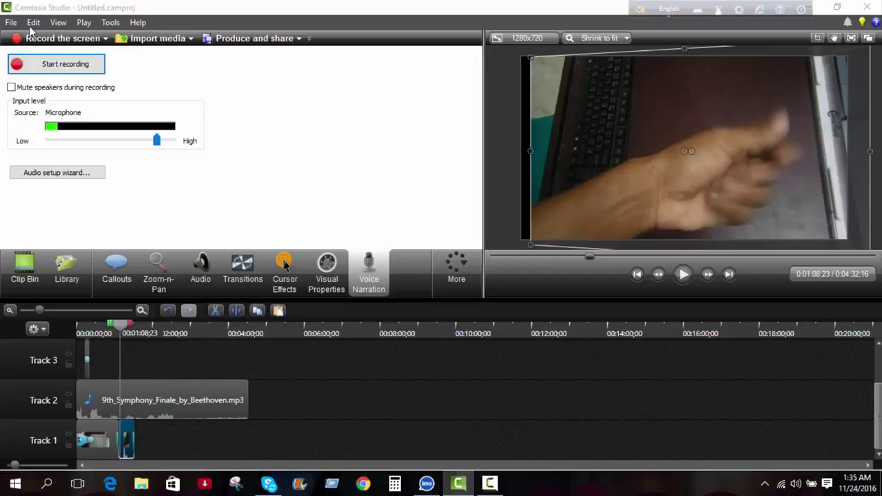
{"action": "left_click", "coordinate": [59, 69]}
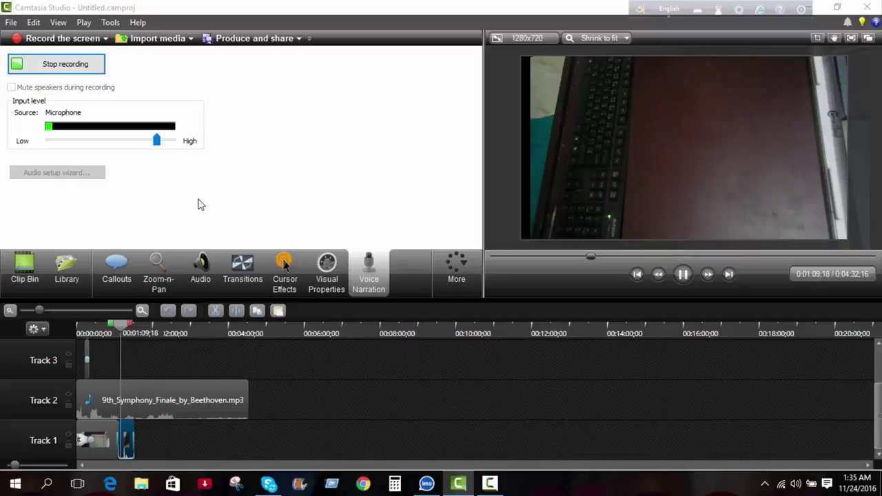
{"action": "mouse_move", "coordinate": [215, 258]}
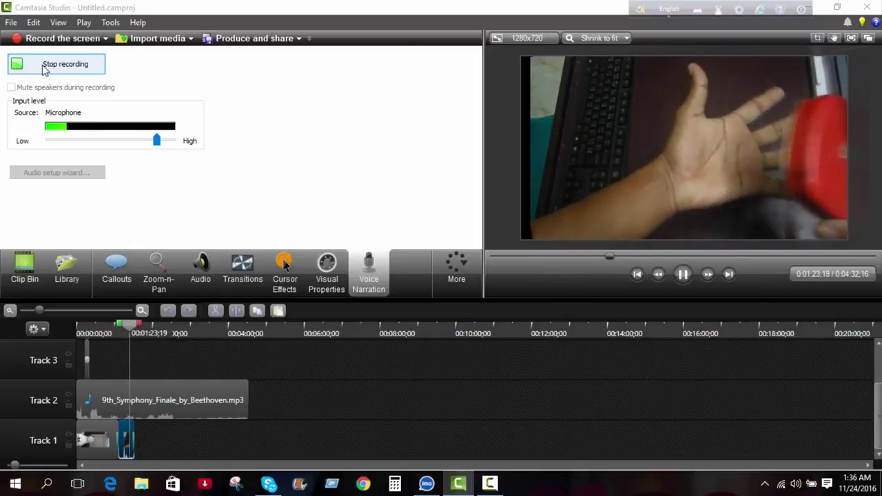
{"action": "left_click", "coordinate": [43, 68]}
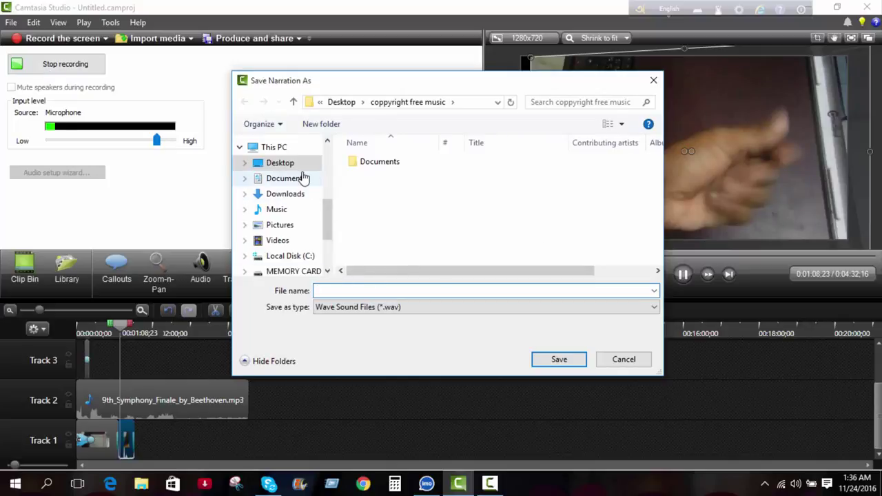
Save the narration to the Desktop as a Wave Sound file named aaaaaaaaa.
{"action": "left_click", "coordinate": [274, 164]}
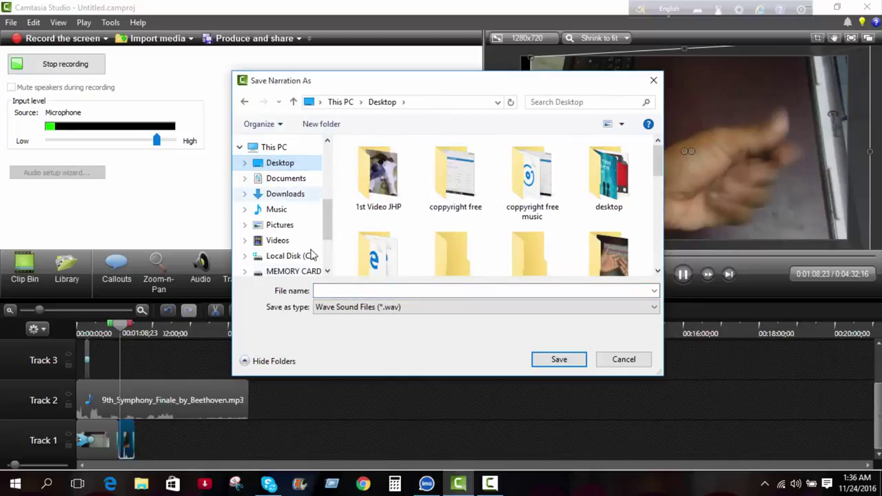
{"action": "left_click", "coordinate": [320, 290]}
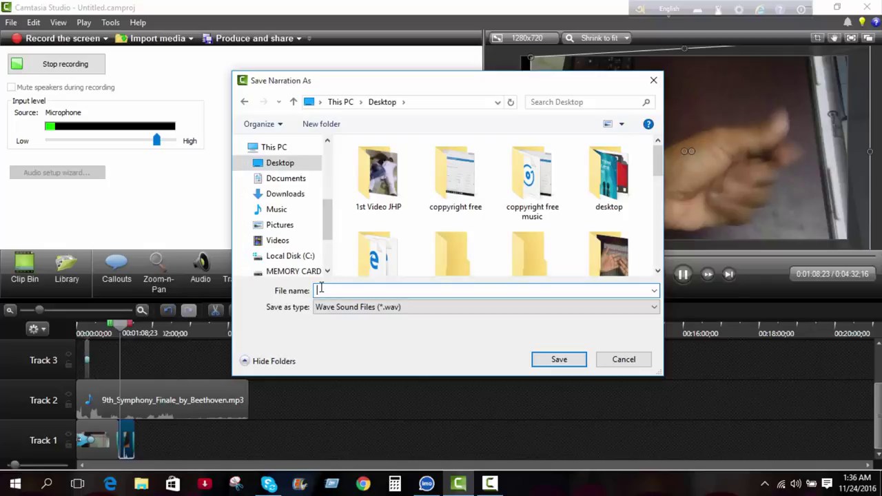
{"action": "type", "text": "aaaaaaaaa"}
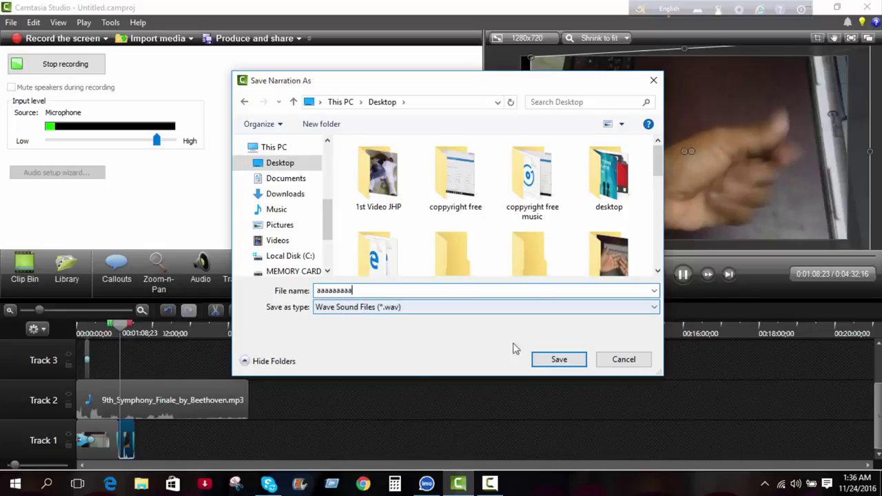
{"action": "left_click", "coordinate": [559, 359]}
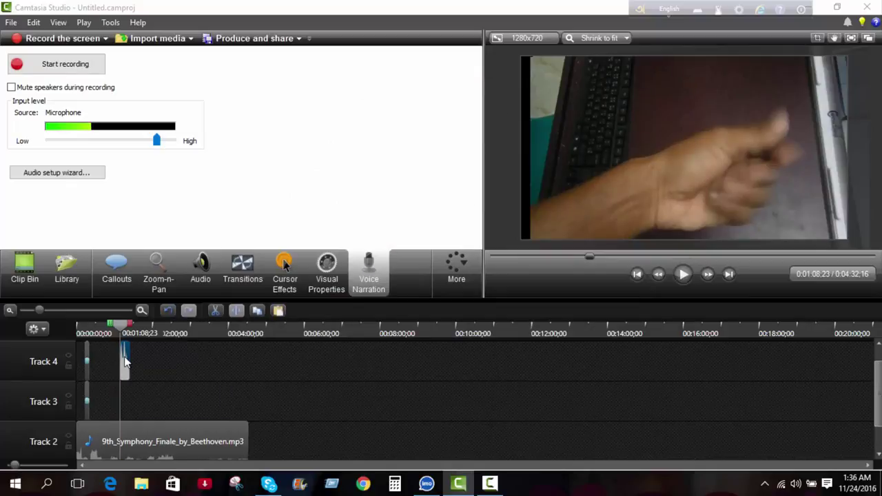
Play back the recorded narration on Track 4 to about 0:01:17 and clear the clip selection.
{"action": "left_click", "coordinate": [683, 274]}
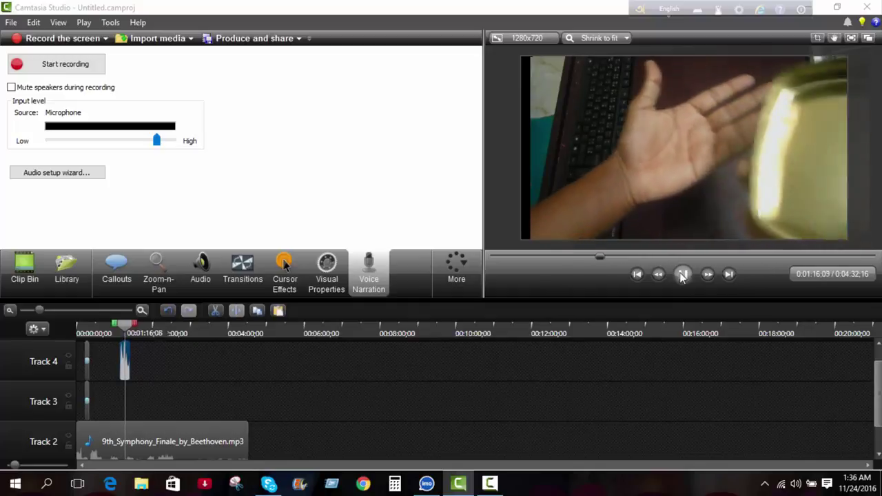
{"action": "left_click", "coordinate": [682, 275]}
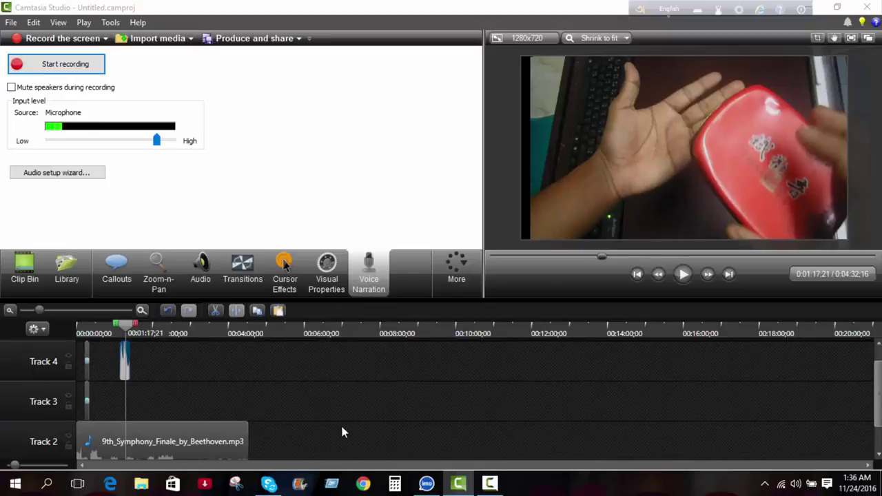
{"action": "left_click", "coordinate": [256, 369]}
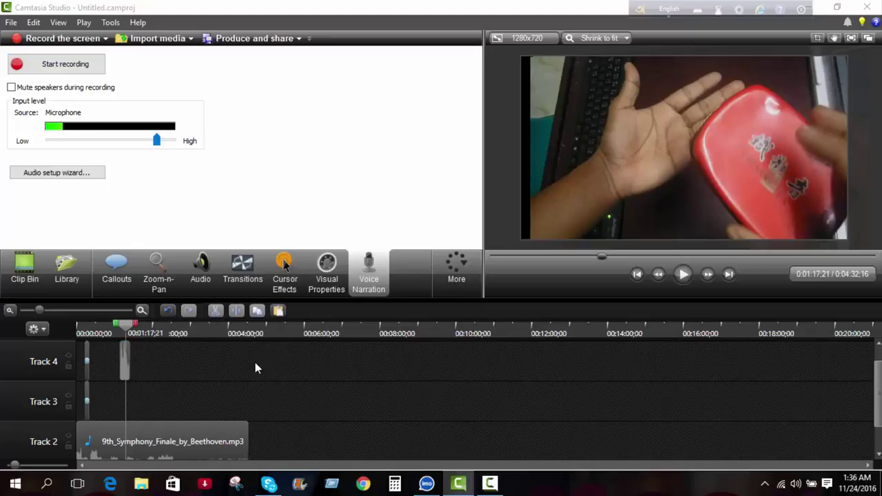
{"action": "left_click", "coordinate": [338, 284]}
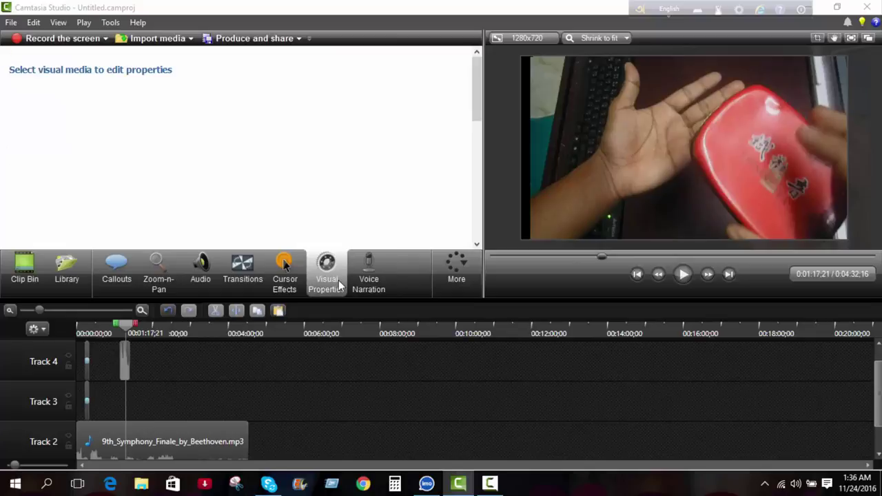
{"action": "left_click", "coordinate": [464, 265]}
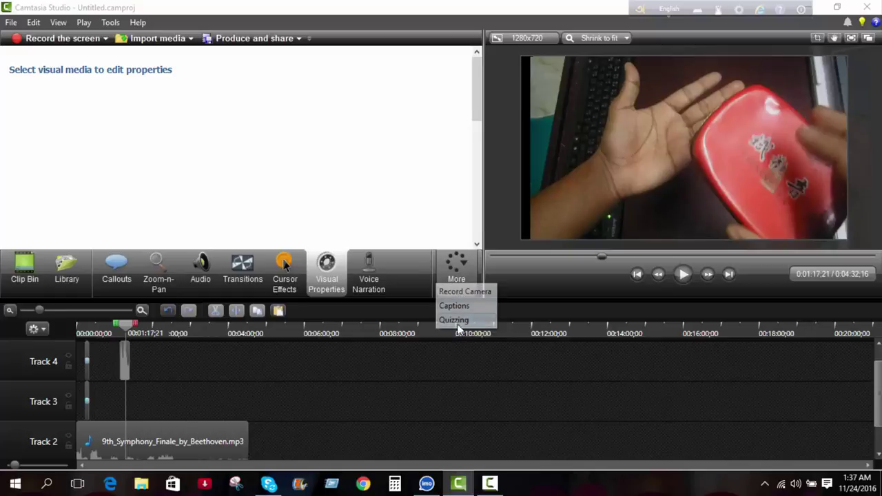
{"action": "left_click", "coordinate": [410, 266]}
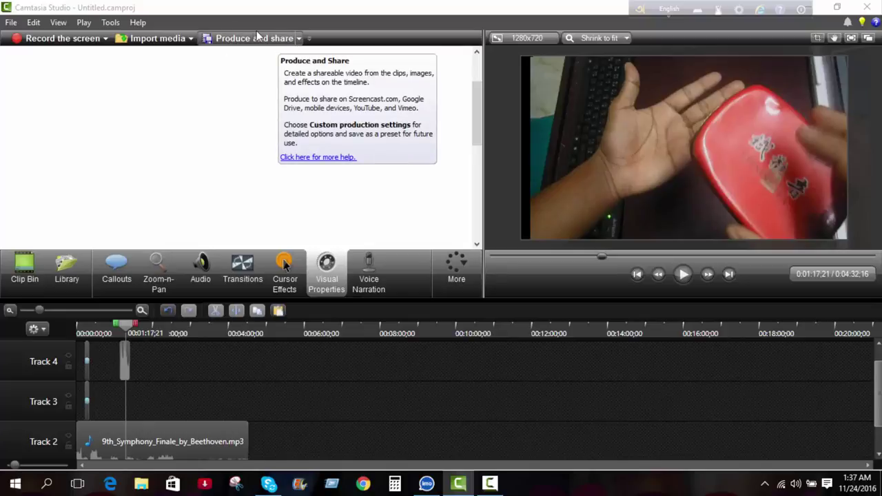
Try the Maximum 1080p HD and 1080p HD (1920x1080) presets for the project's editing dimensions and dismiss the change.
{"action": "left_click", "coordinate": [532, 38]}
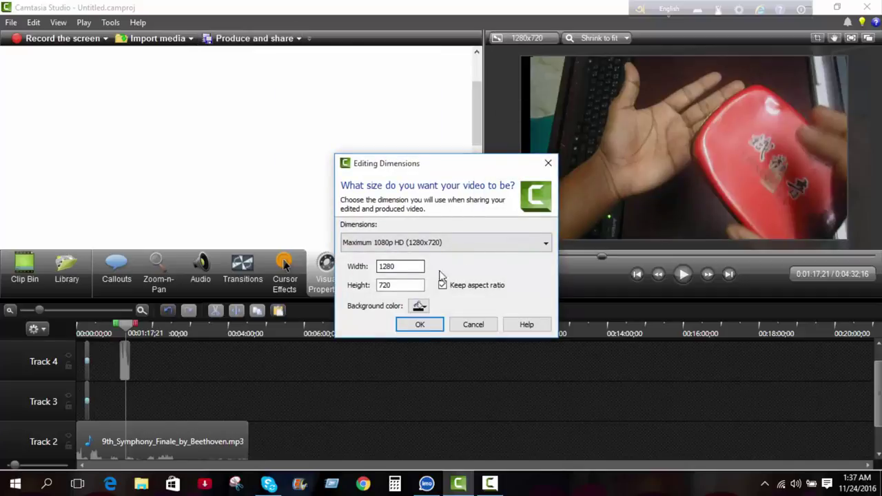
{"action": "left_click", "coordinate": [544, 242]}
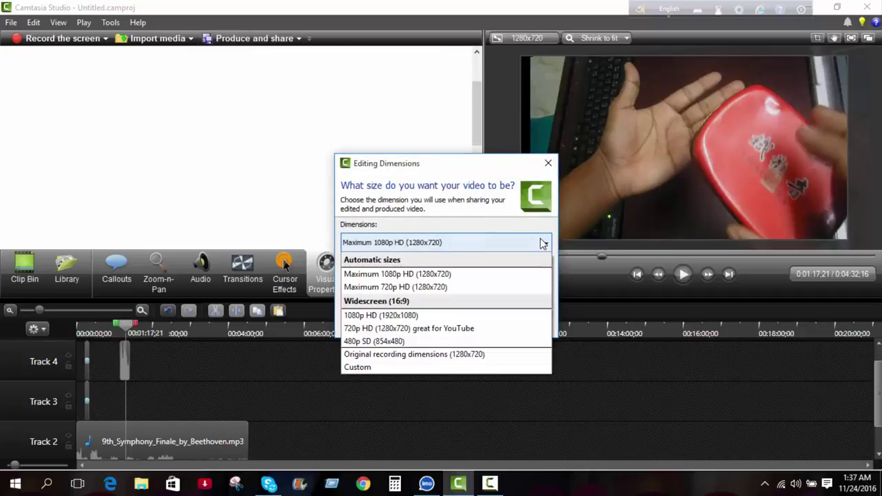
{"action": "left_click", "coordinate": [427, 275]}
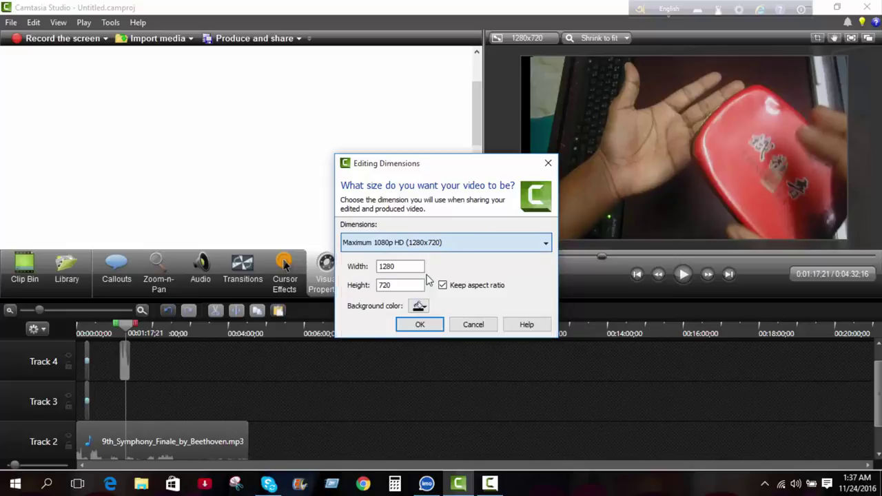
{"action": "left_click", "coordinate": [423, 243]}
{"action": "left_click", "coordinate": [406, 315]}
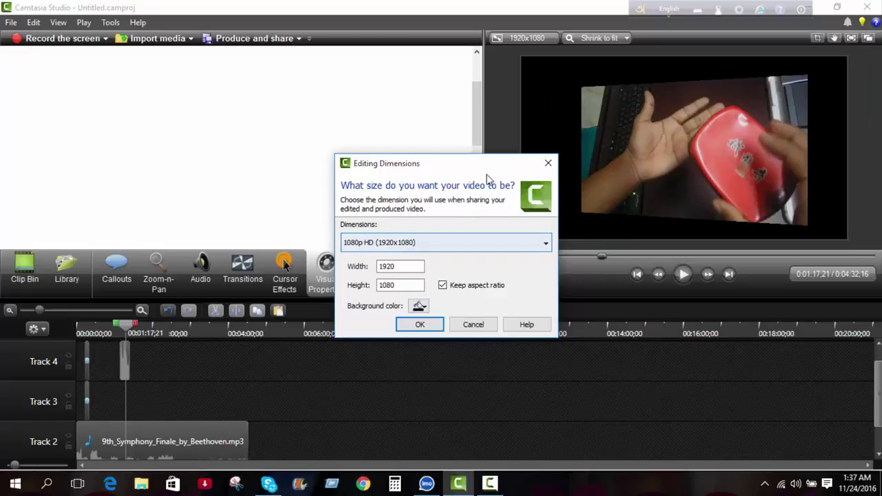
{"action": "left_click", "coordinate": [548, 163]}
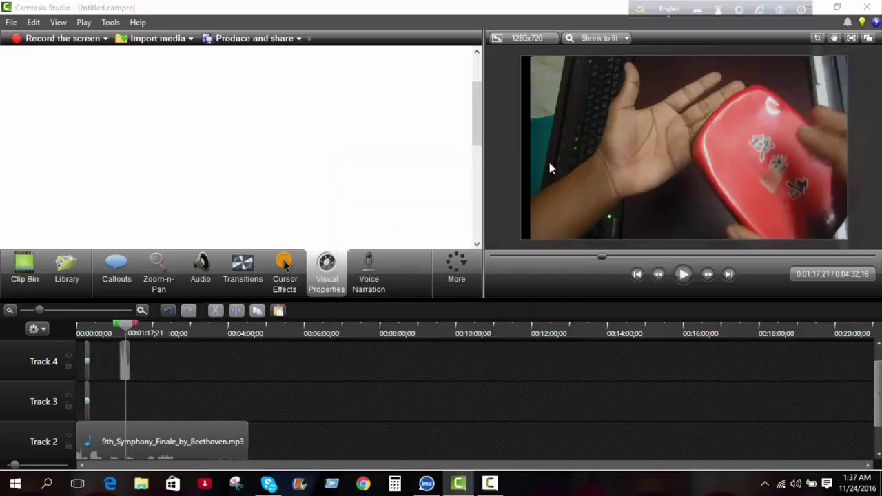
Set the project's editing dimensions to the 1080p HD (1920x1080) preset with the aspect ratio kept.
{"action": "left_click", "coordinate": [525, 38]}
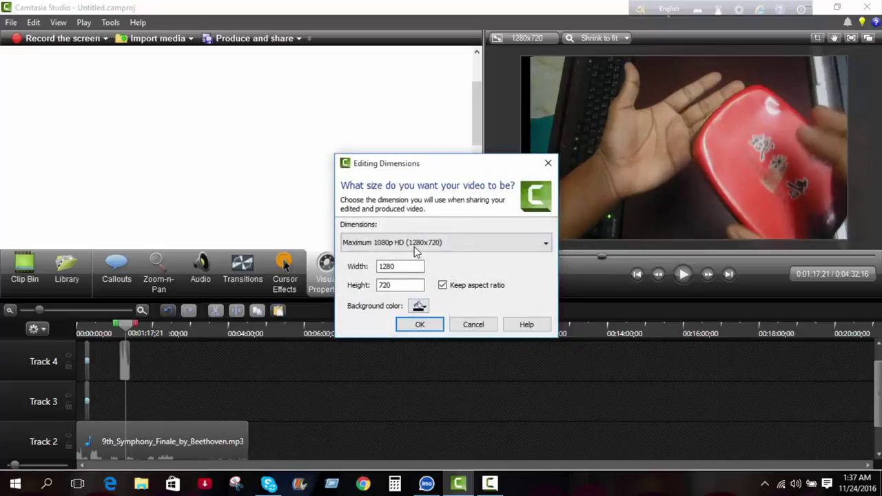
{"action": "left_click", "coordinate": [416, 248]}
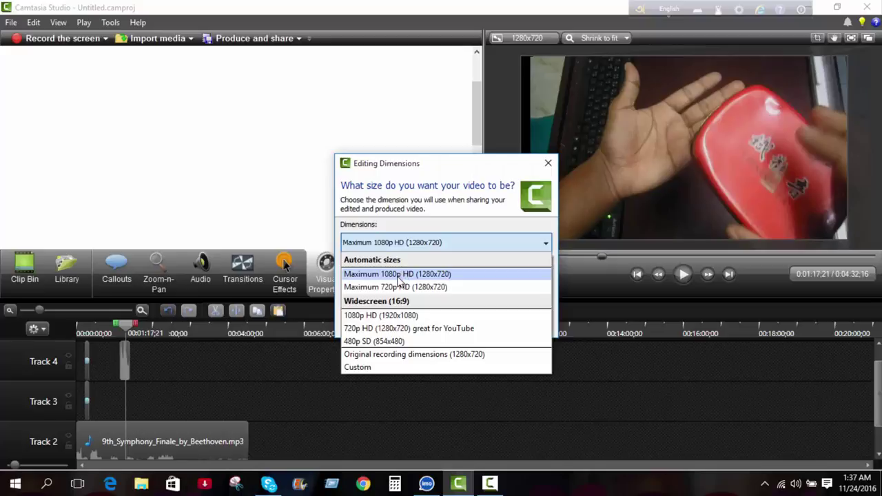
{"action": "left_click", "coordinate": [391, 317]}
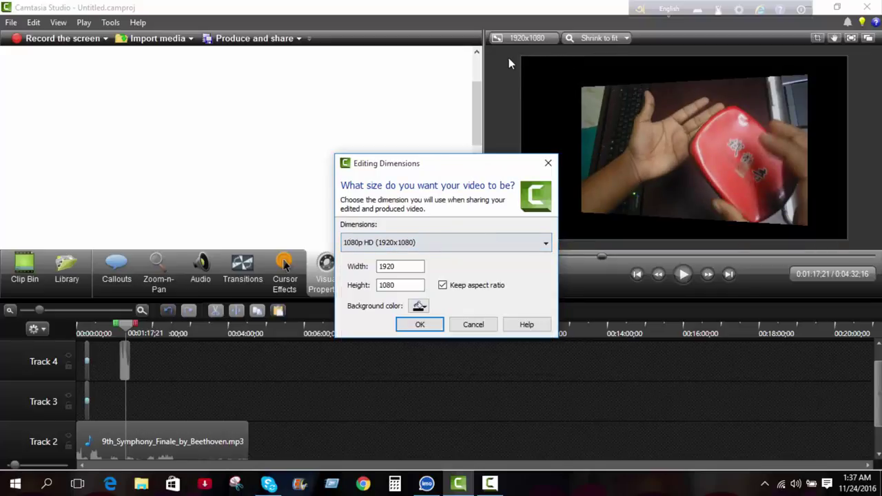
{"action": "left_click", "coordinate": [420, 324]}
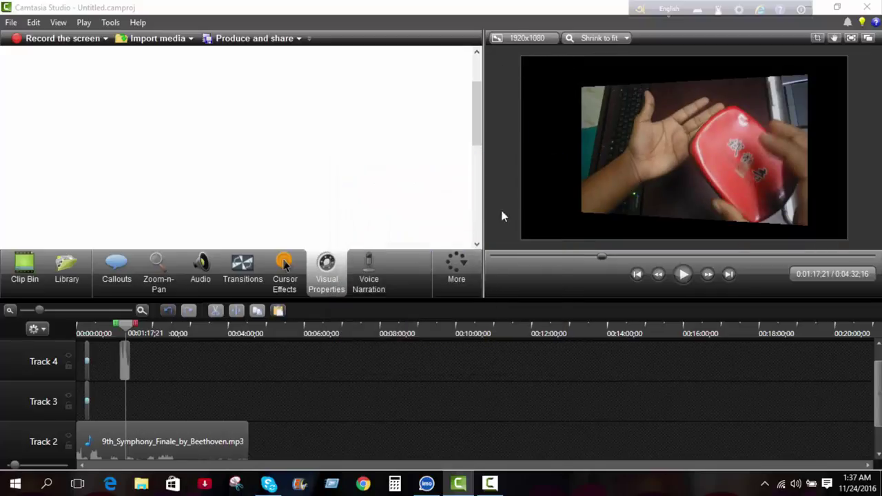
Start producing the video with the MP4 only (up to 1080p) preset and continue to the file name and folder settings.
{"action": "left_click", "coordinate": [255, 39]}
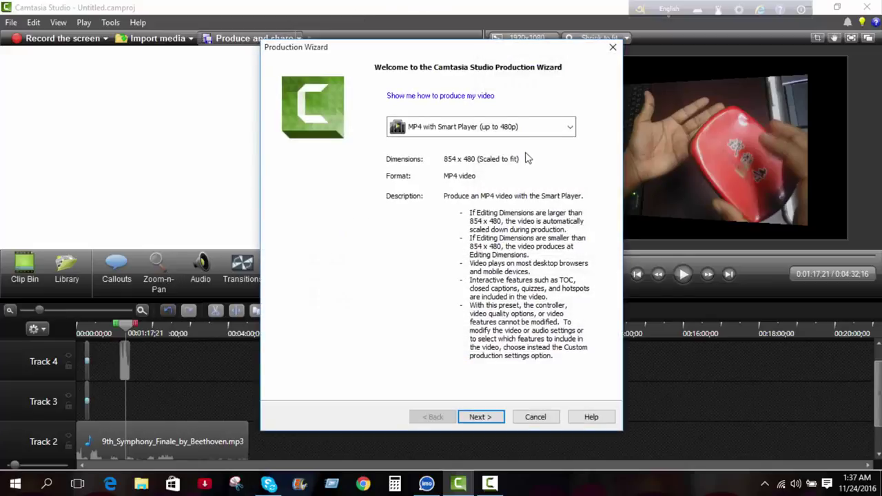
{"action": "left_click", "coordinate": [544, 128]}
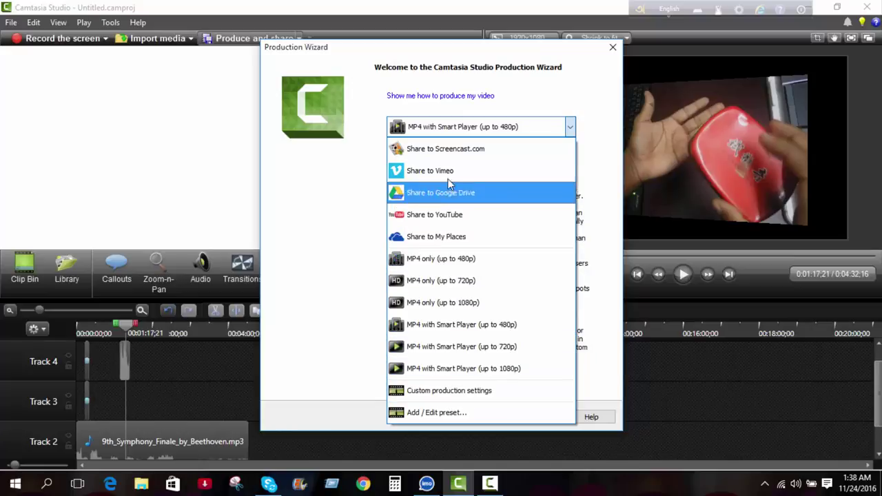
{"action": "left_click", "coordinate": [462, 309]}
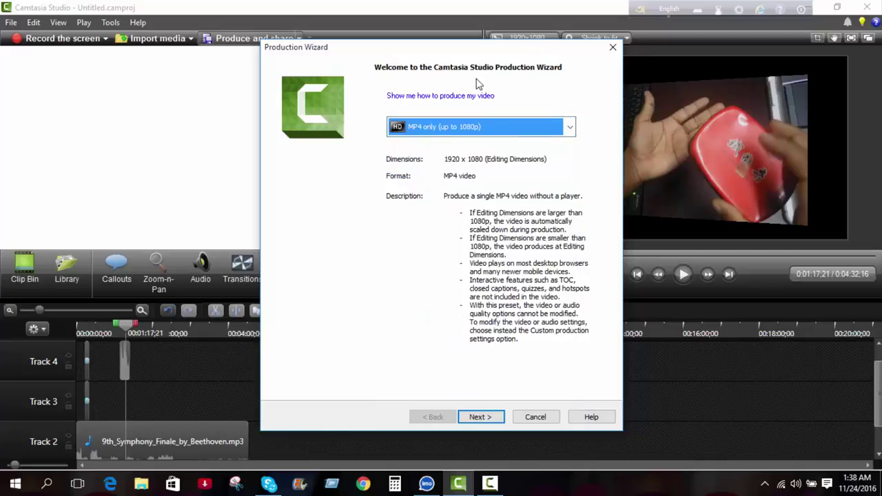
{"action": "left_click", "coordinate": [480, 417]}
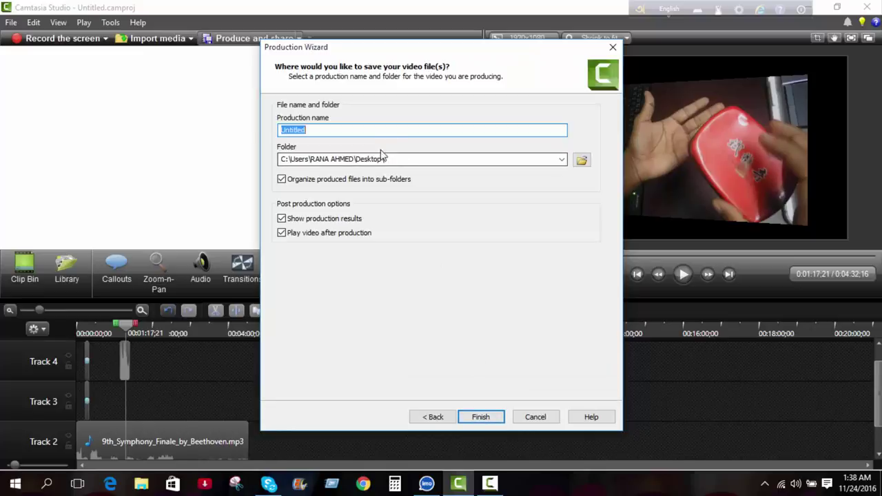
Choose the Music folder as the save location for the produced MPEG-4 video.
{"action": "left_click", "coordinate": [583, 161]}
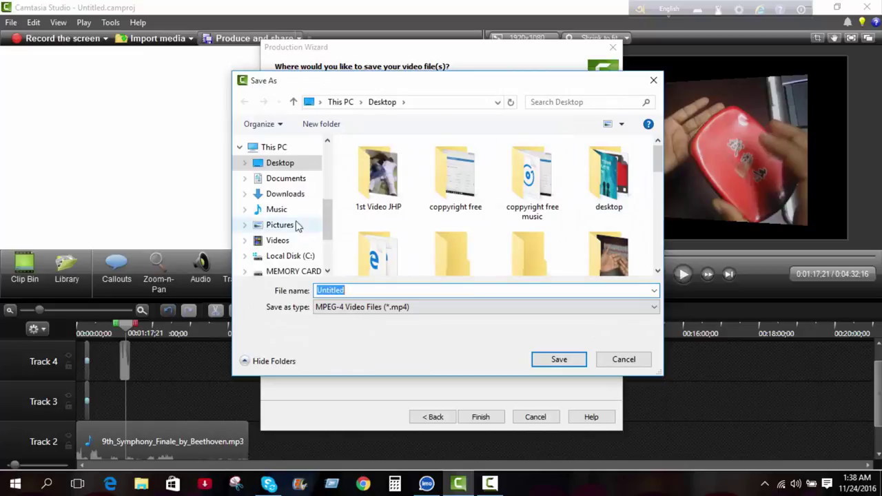
{"action": "left_click", "coordinate": [280, 179]}
{"action": "left_click", "coordinate": [278, 164]}
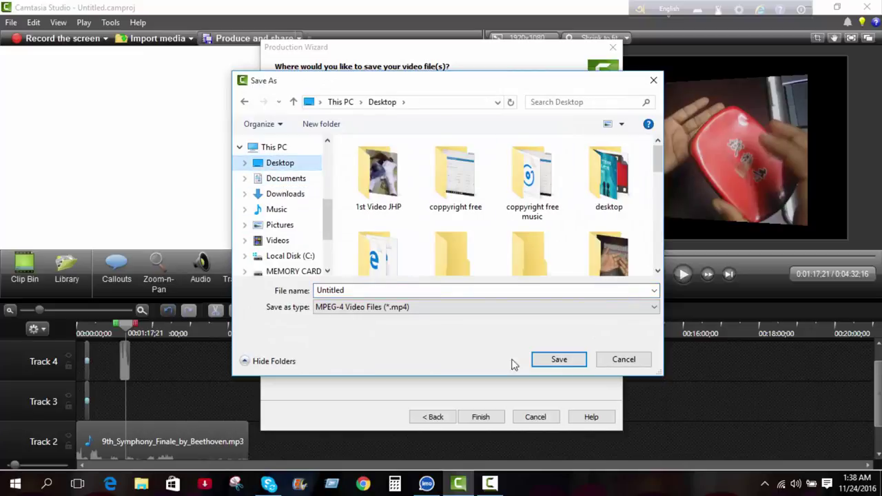
{"action": "left_click", "coordinate": [276, 210]}
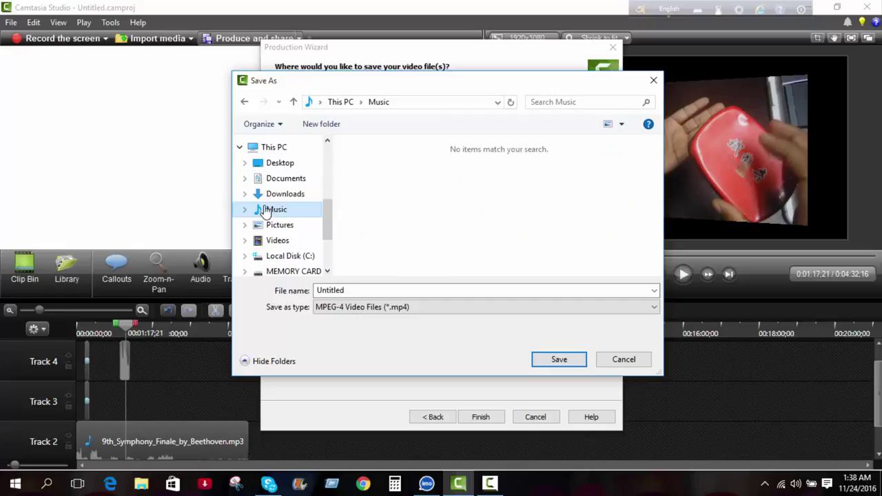
{"action": "left_click", "coordinate": [560, 360]}
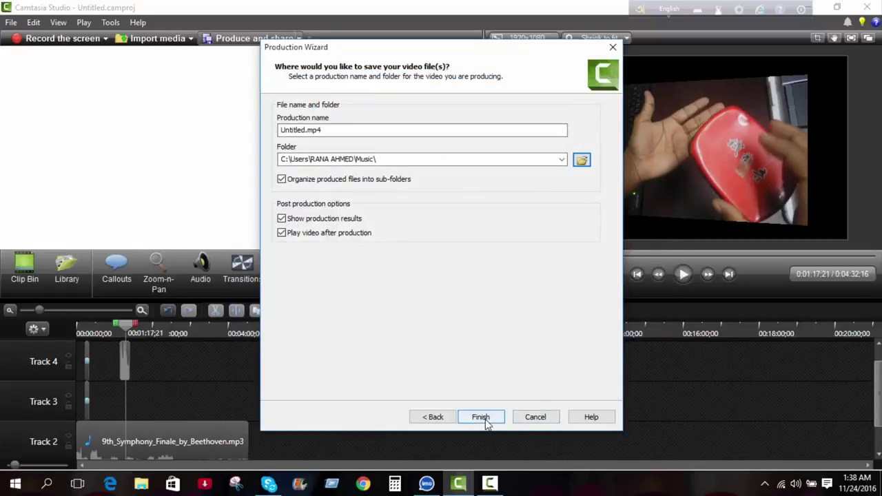
Append bhbbbbbb to the production name, making it Untitled.mp4bhbbbbbb, and finish the wizard to produce the video.
{"action": "left_click", "coordinate": [382, 130]}
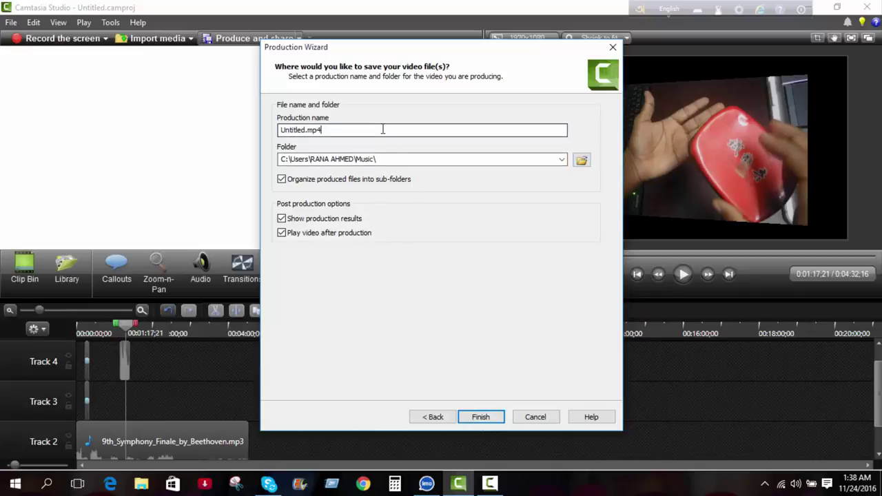
{"action": "type", "text": "bhbbbbbb"}
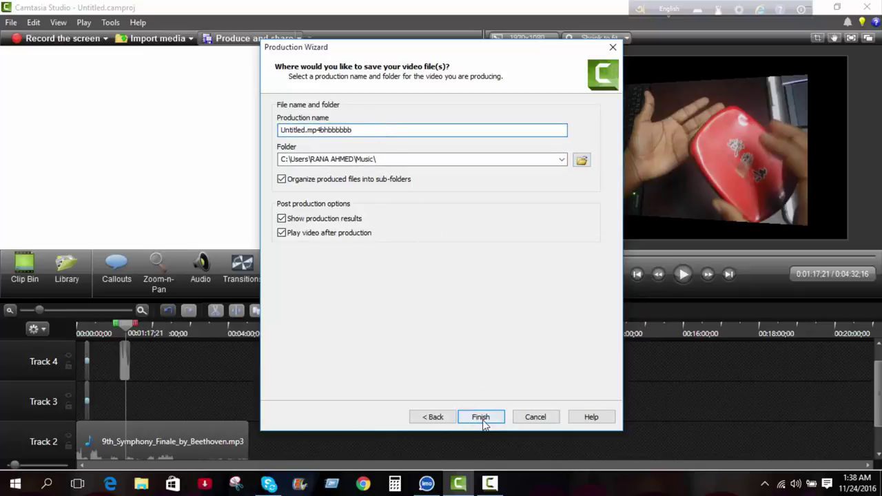
{"action": "left_click", "coordinate": [481, 418]}
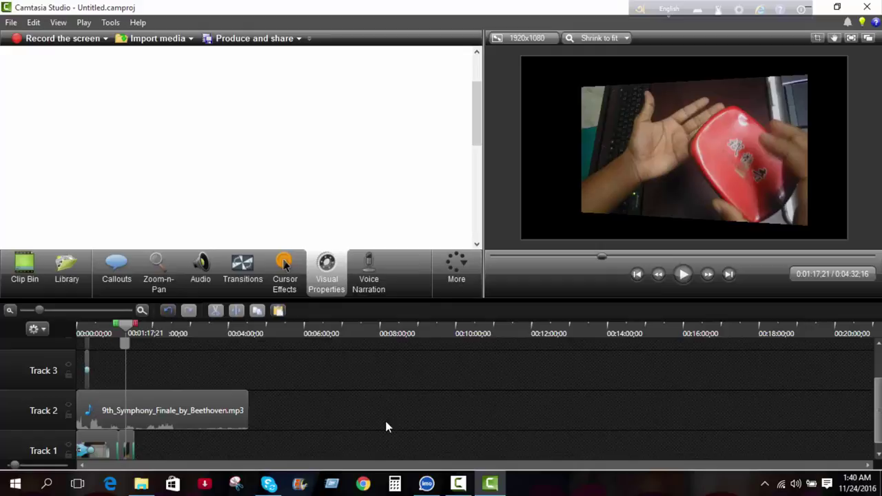
{"action": "left_click", "coordinate": [819, 9]}
{"action": "left_click", "coordinate": [490, 484]}
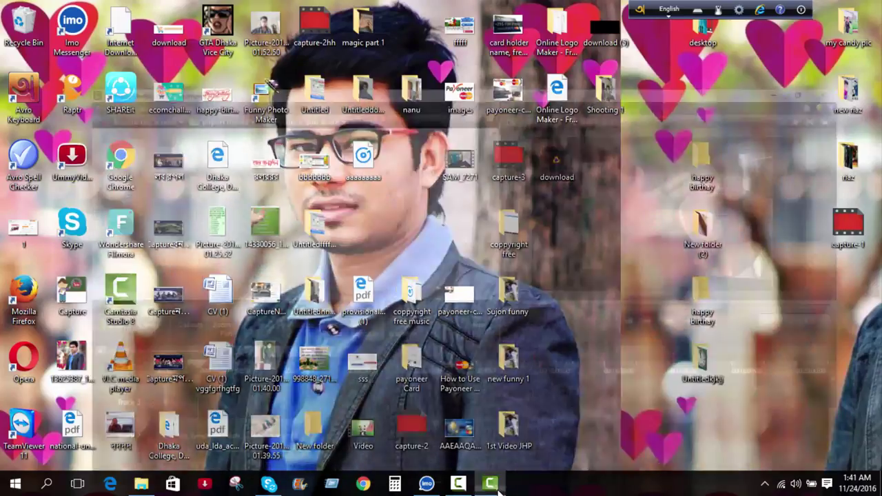